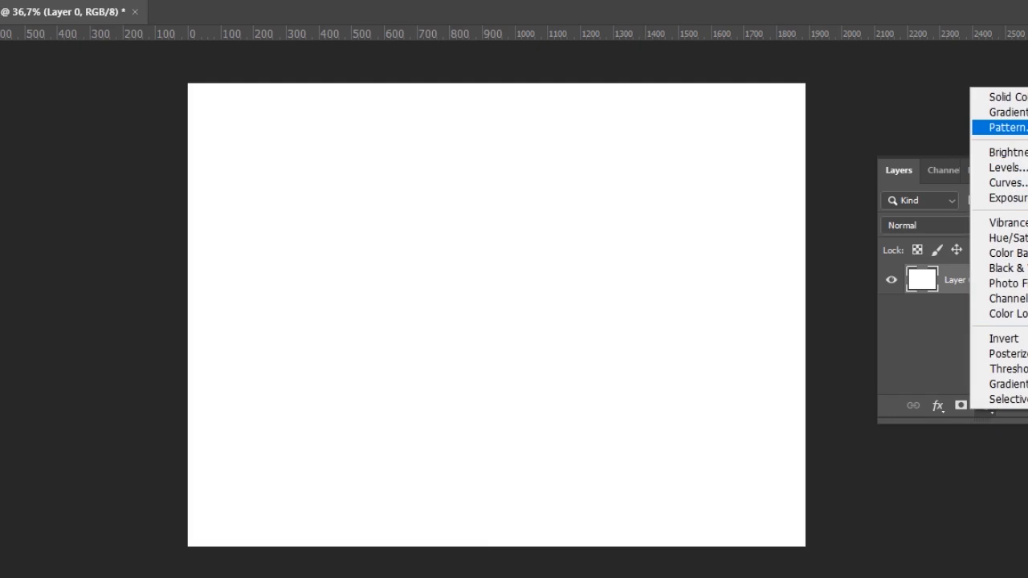
- Add a gradient fill layer above the white layer using the Green_30 preset from the Greens gradients
click(1008, 112)
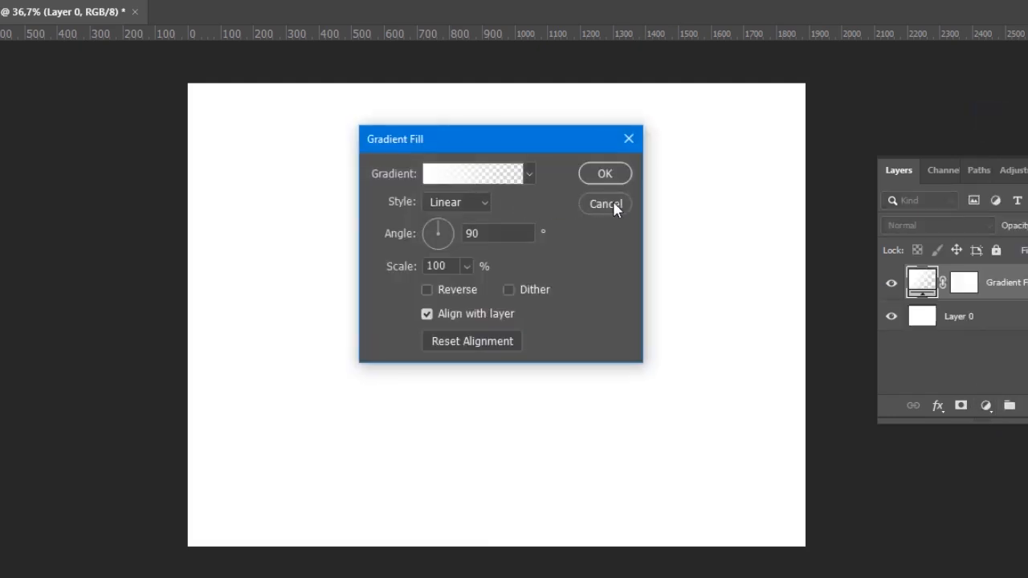
click(480, 175)
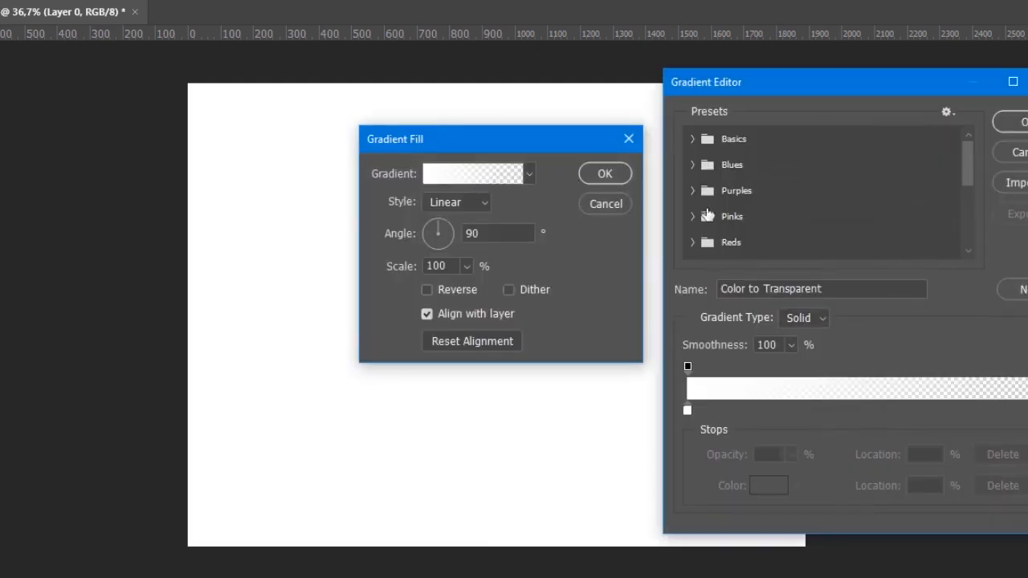
scroll(742, 223, down, 1)
drag(850, 83, 547, 91)
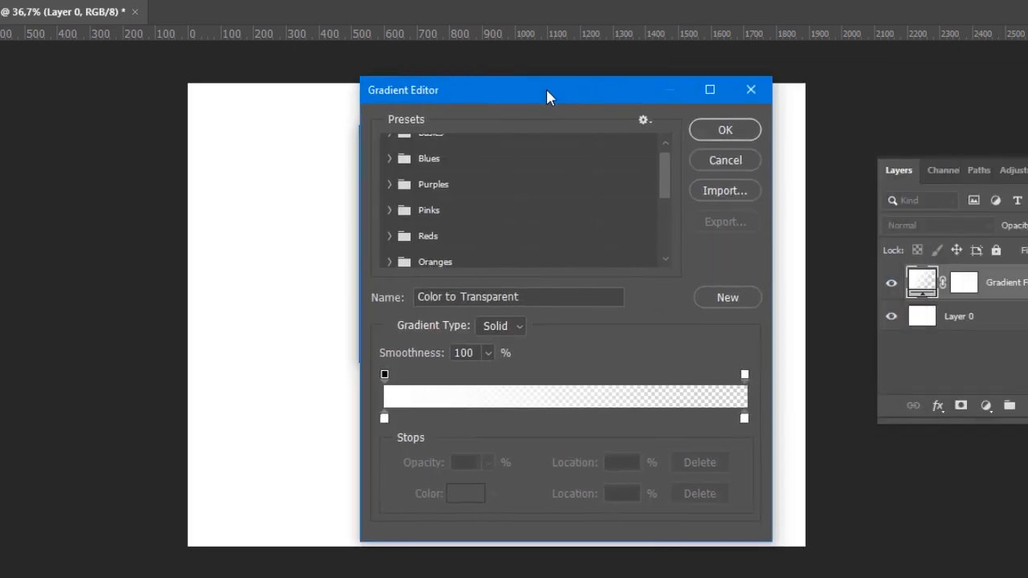
scroll(409, 229, down, 2)
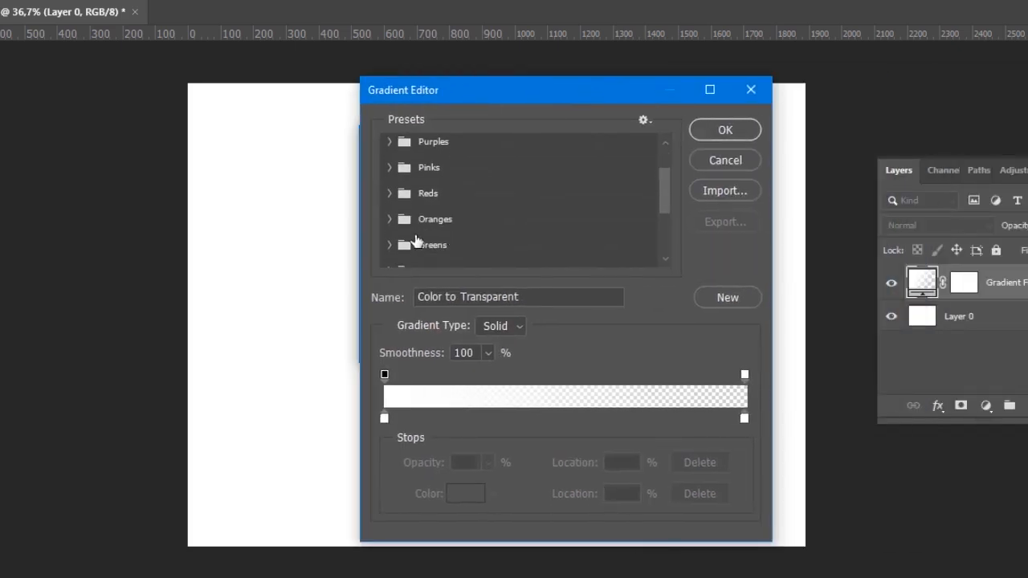
click(390, 247)
scroll(522, 257, down, 5)
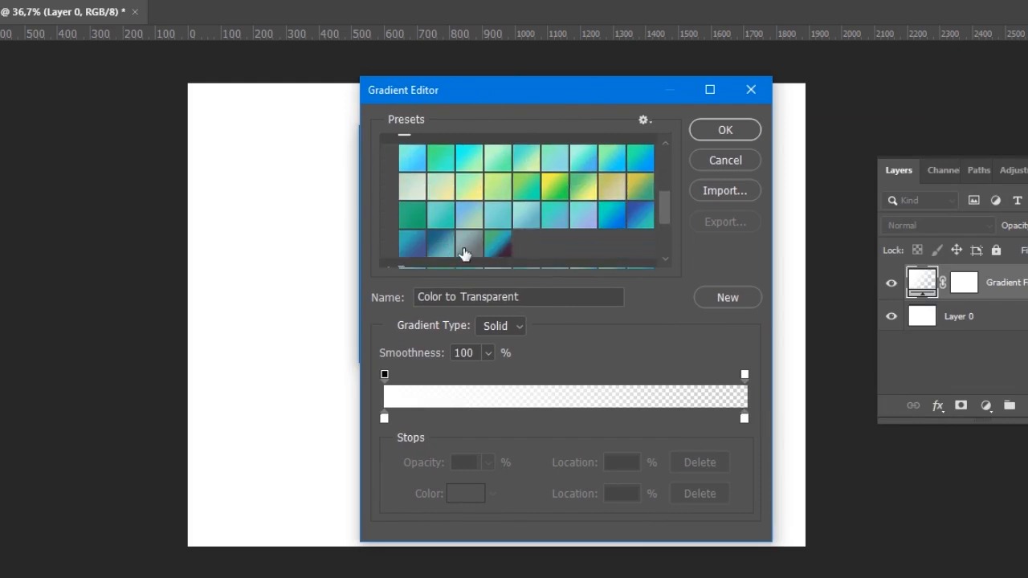
click(470, 244)
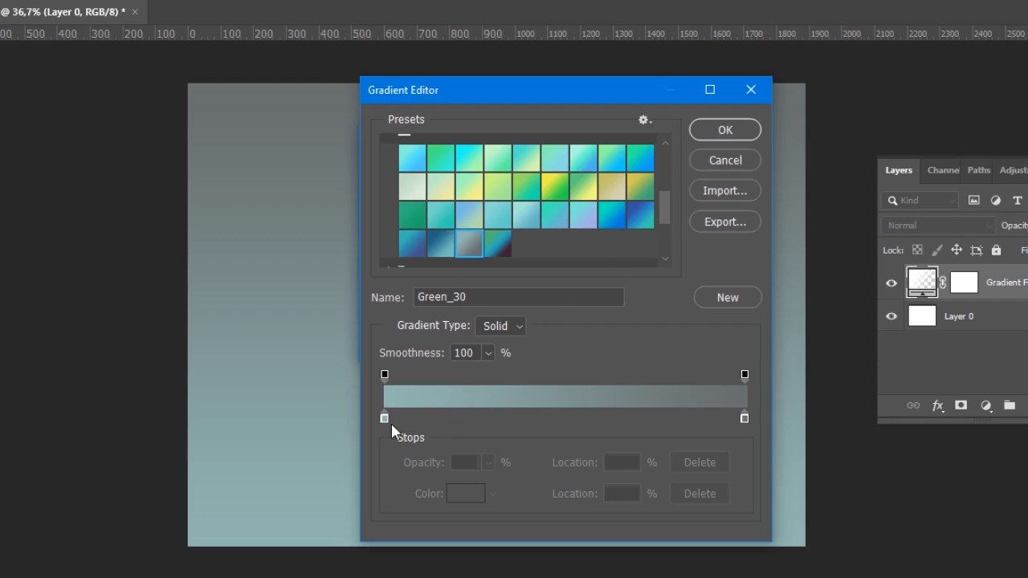
- Swap the gradient's colour stops, placing grey at 0% and teal at 100%, and accept the edited gradient
drag(384, 419, 624, 418)
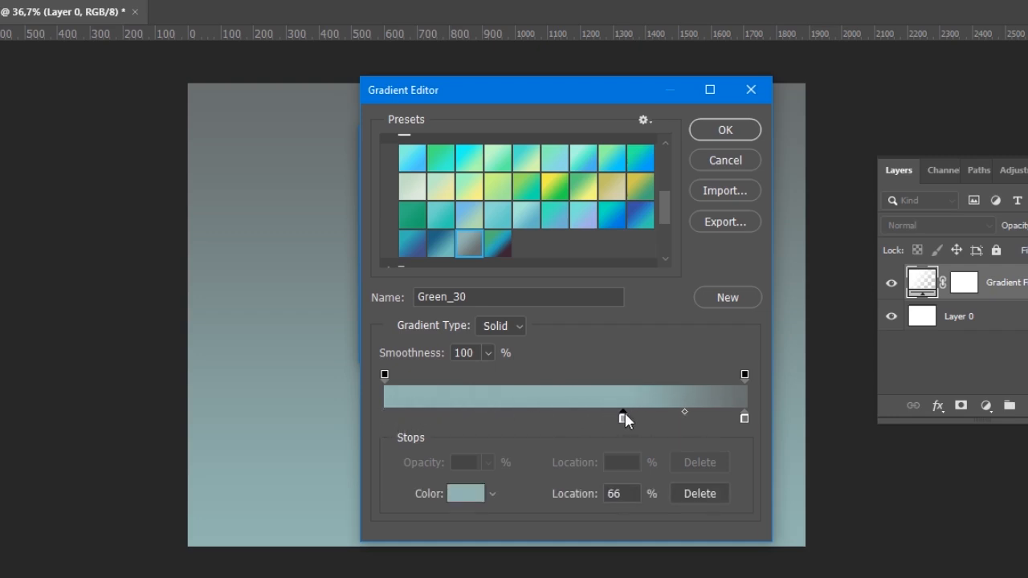
drag(743, 418, 425, 414)
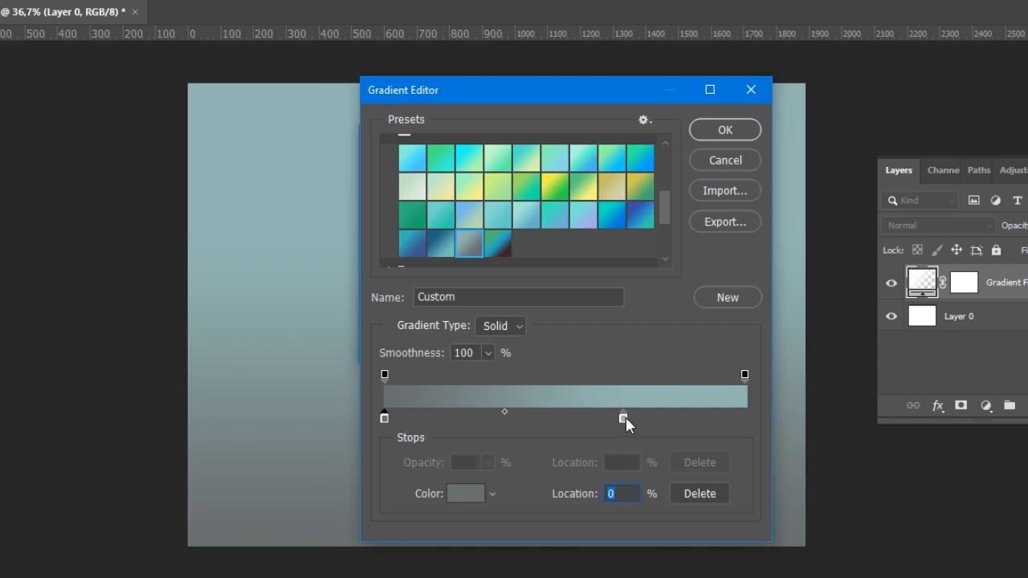
drag(624, 418, 745, 417)
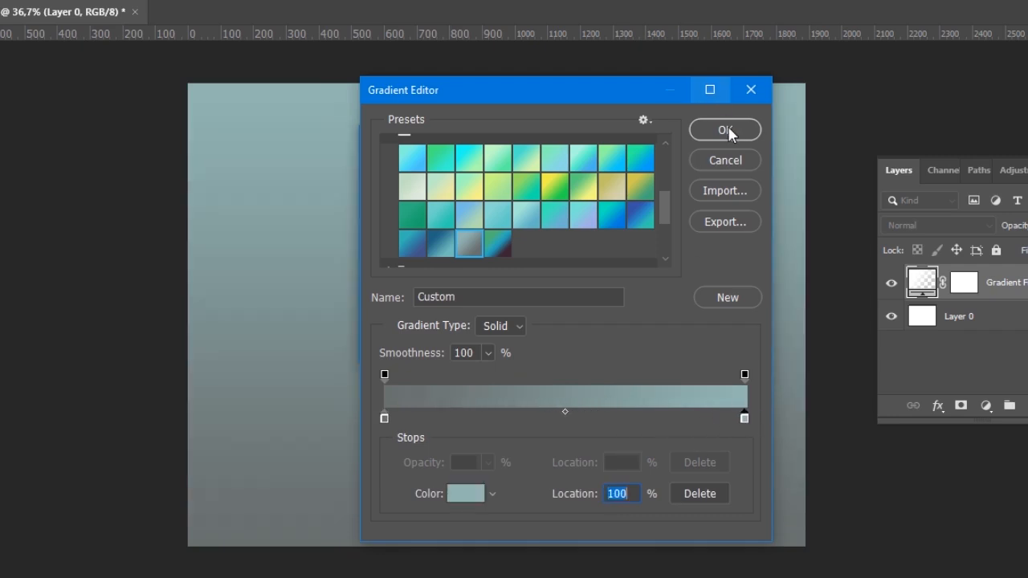
click(725, 131)
- Set the gradient fill's style to Radial, moving the dialog aside to uncover the canvas
click(485, 203)
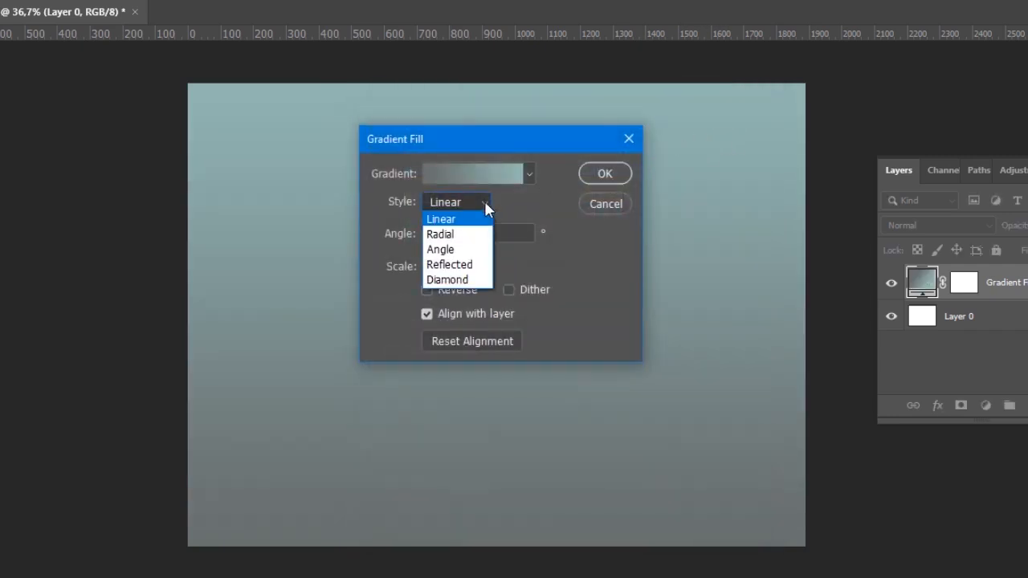
click(463, 244)
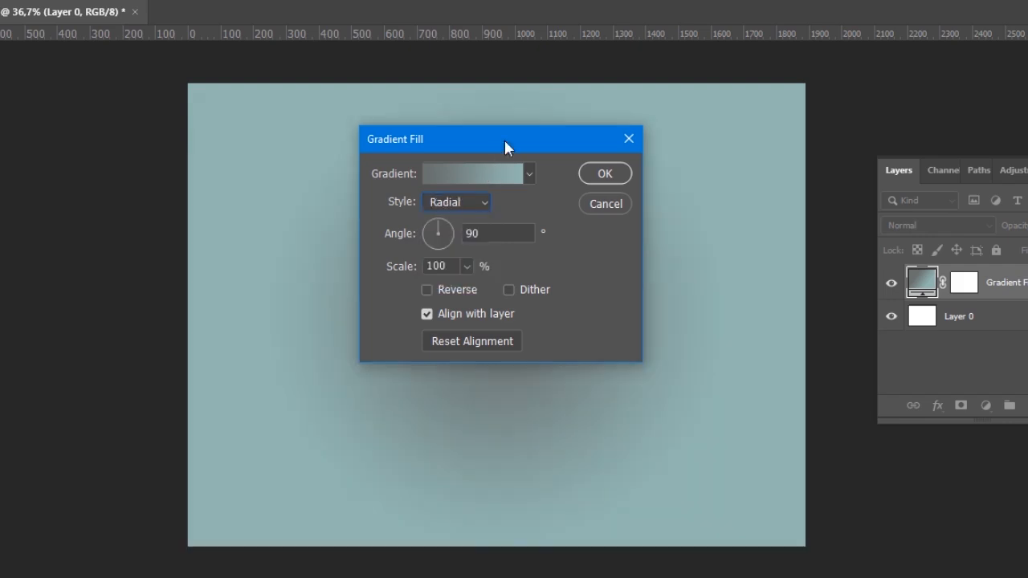
drag(505, 146, 606, 139)
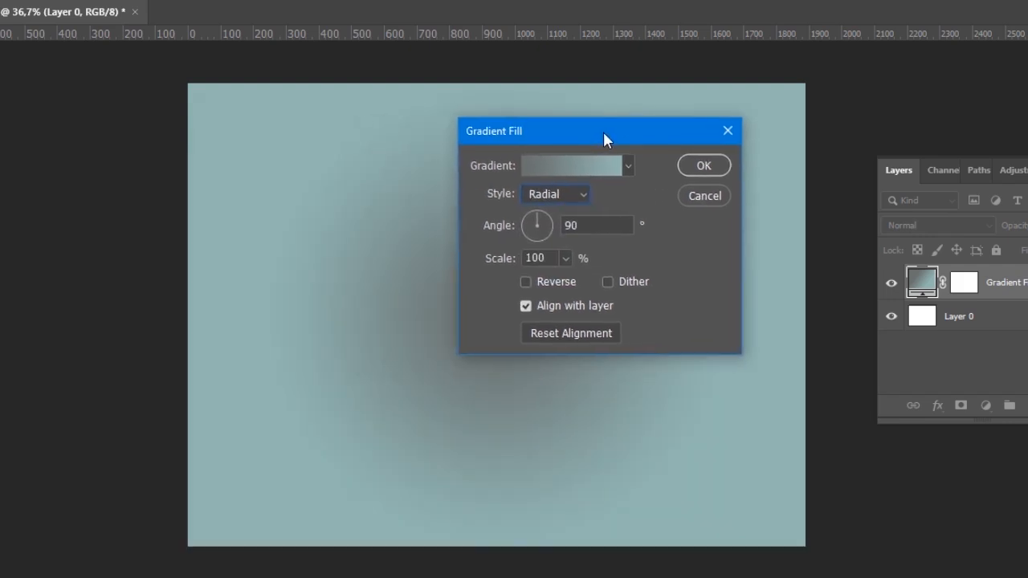
- Reverse the colour stops so teal is at 0% and grey at 100%, and confirm the gradient fill
click(558, 165)
drag(383, 417, 611, 416)
drag(742, 419, 384, 417)
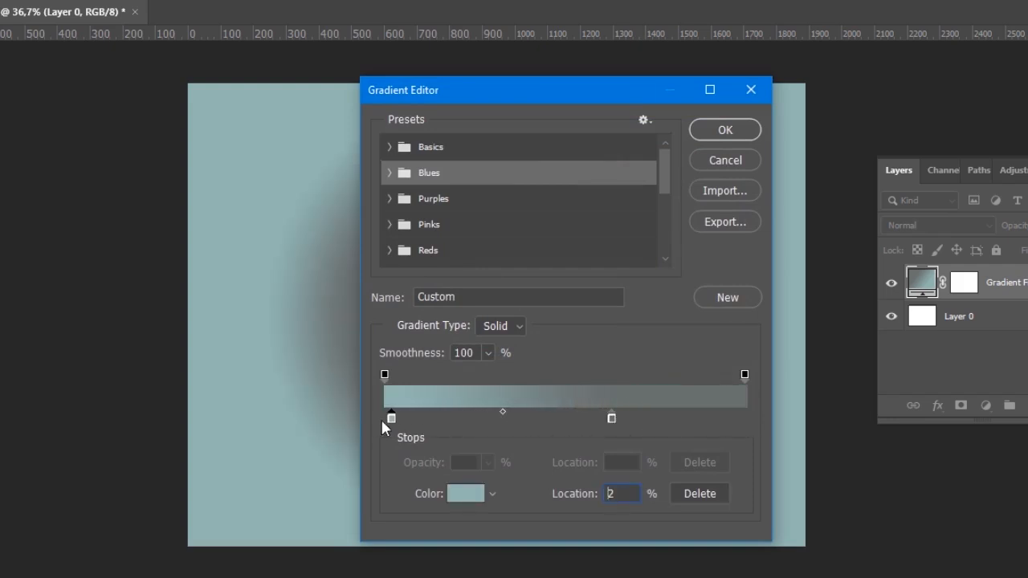
drag(612, 418, 757, 412)
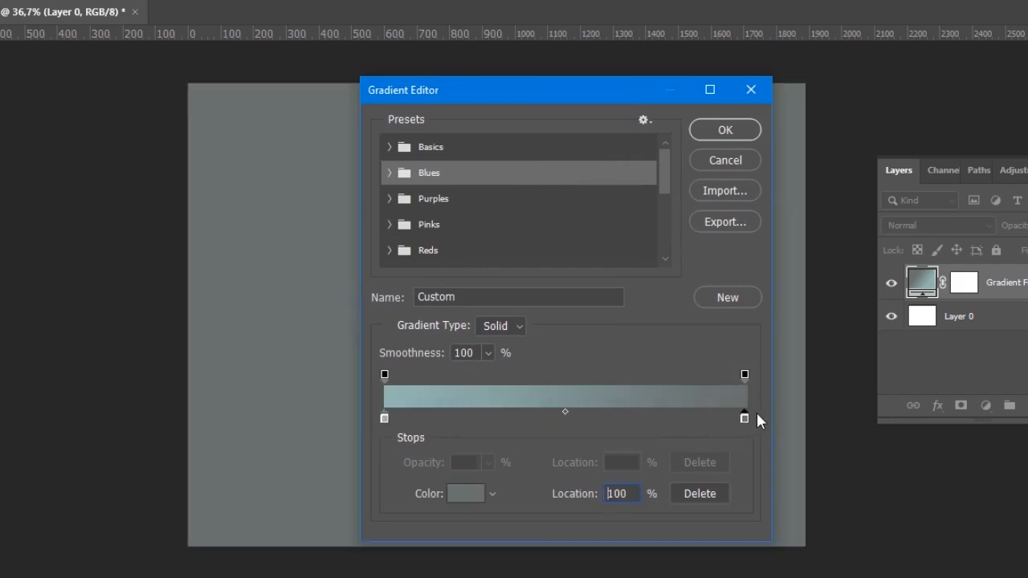
click(725, 130)
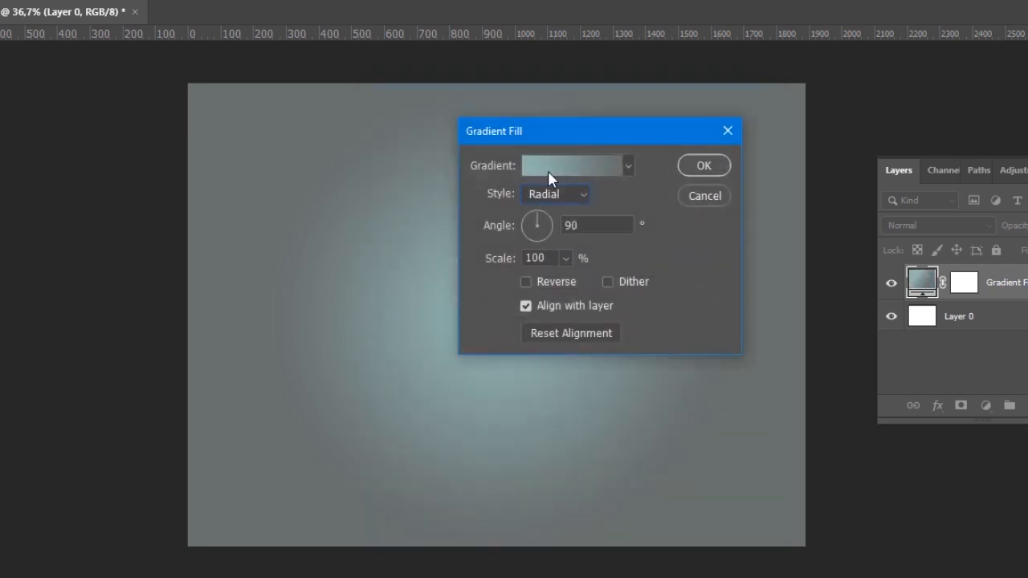
drag(592, 129, 528, 354)
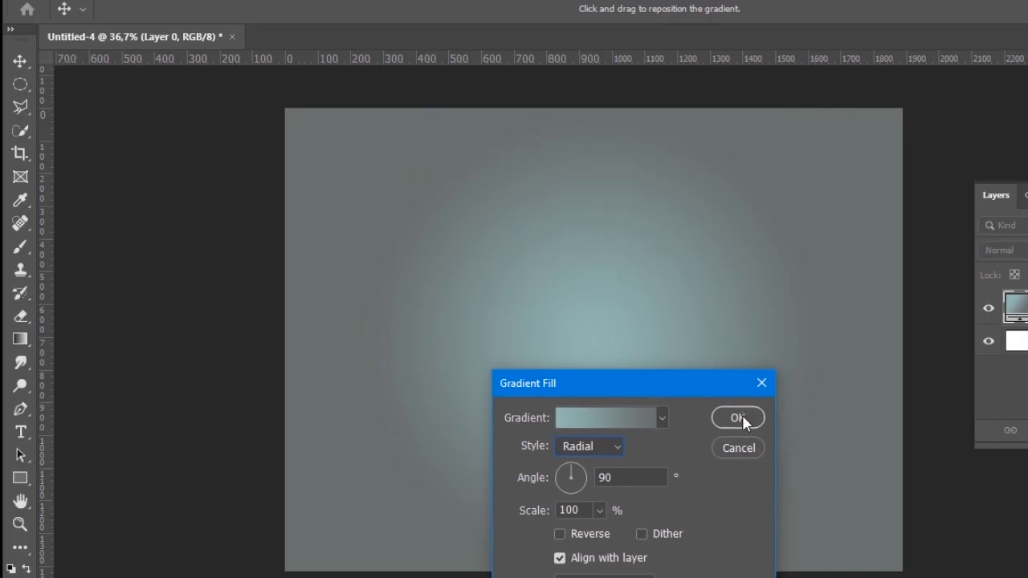
click(640, 392)
scroll(739, 322, up, 2)
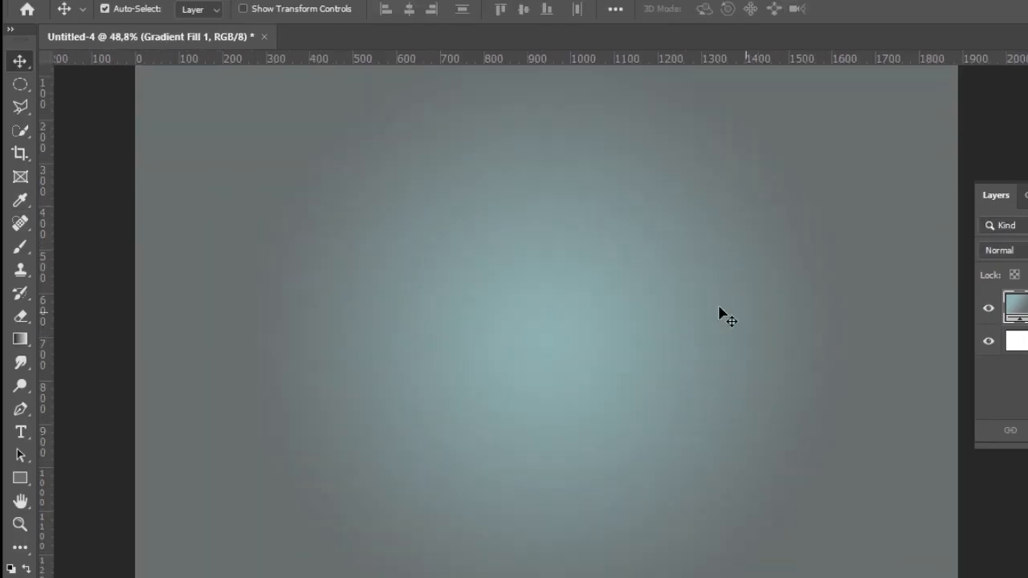
scroll(775, 277, down, 1)
scroll(927, 265, up, 1)
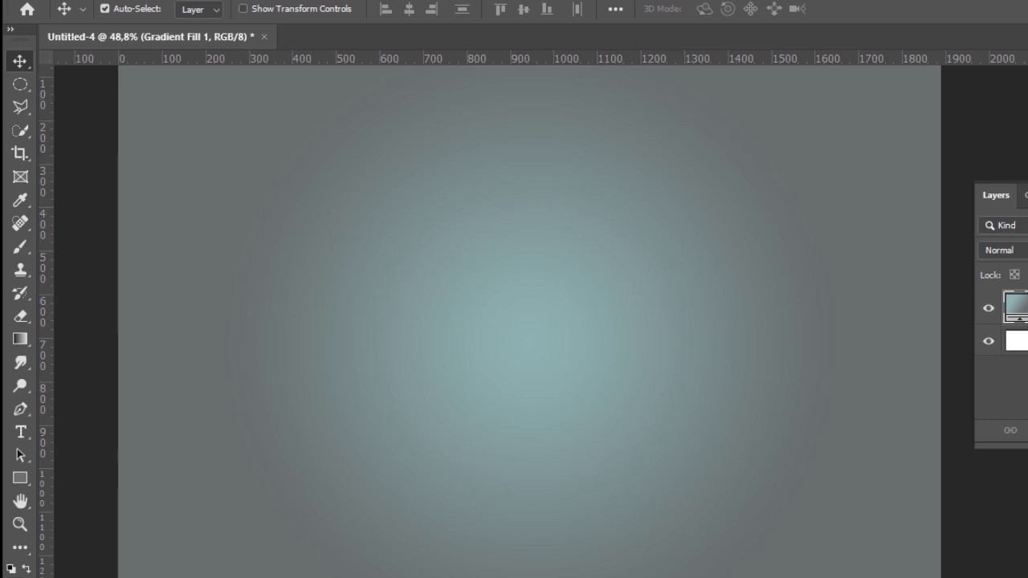
click(42, 0)
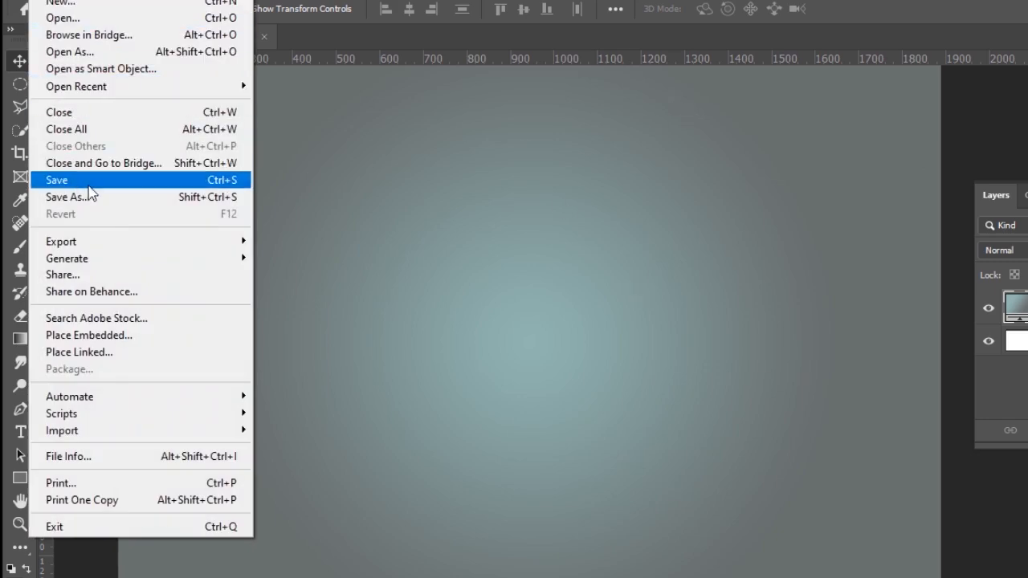
click(540, 279)
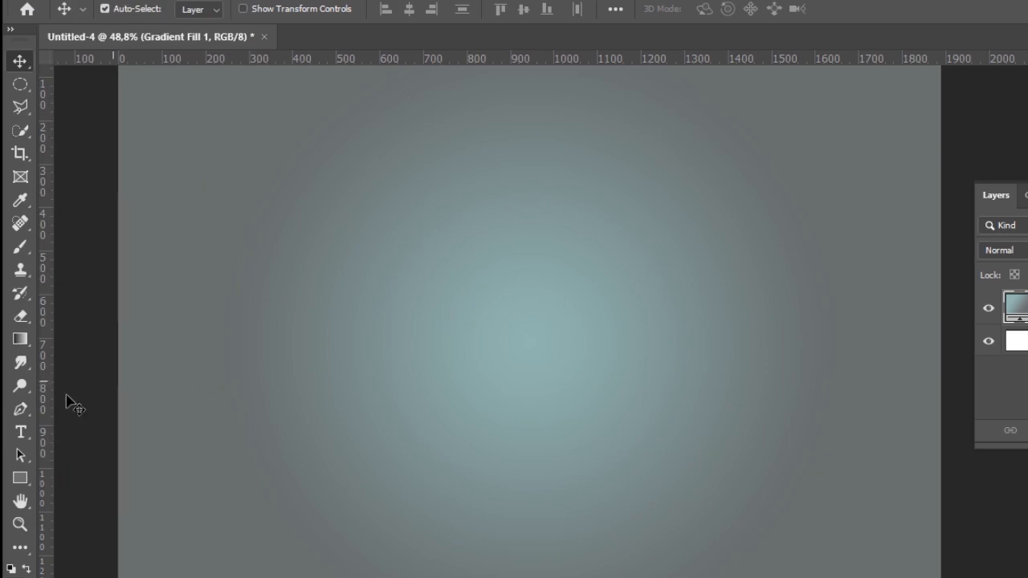
- Add a text layer containing the letter Z in Bogimber Regular at 64 pt near the middle of the canvas
click(29, 429)
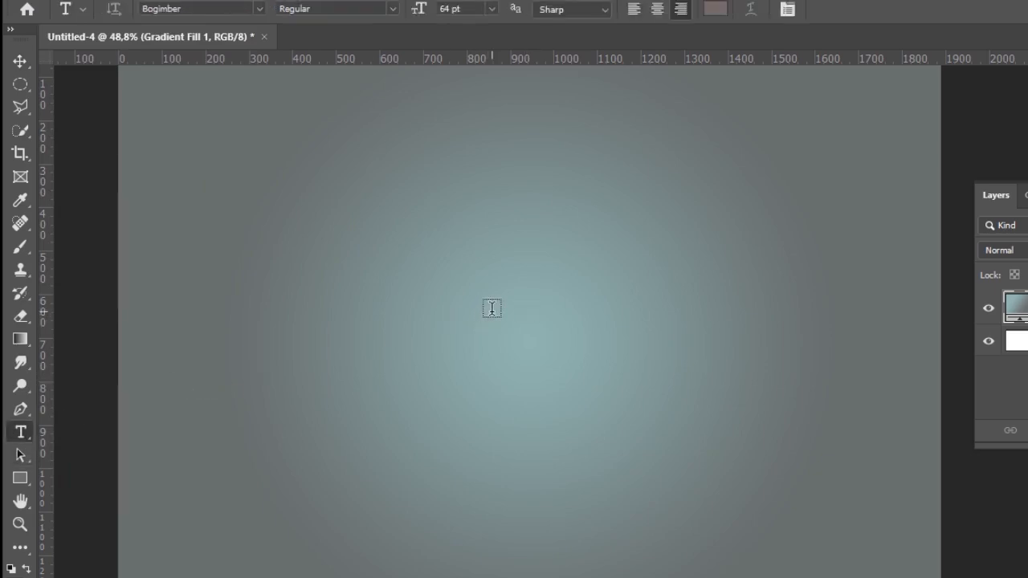
click(491, 309)
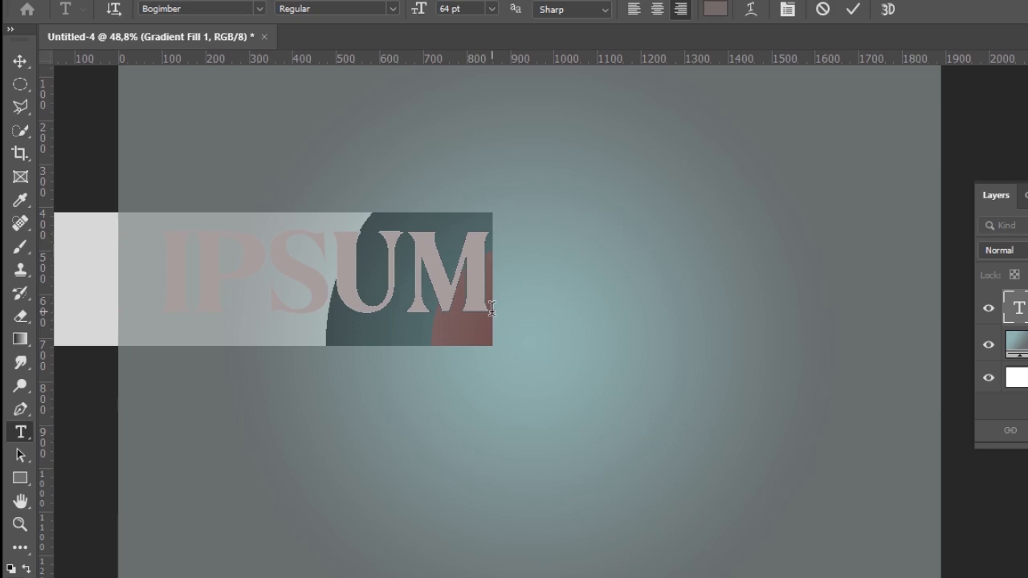
text(W)
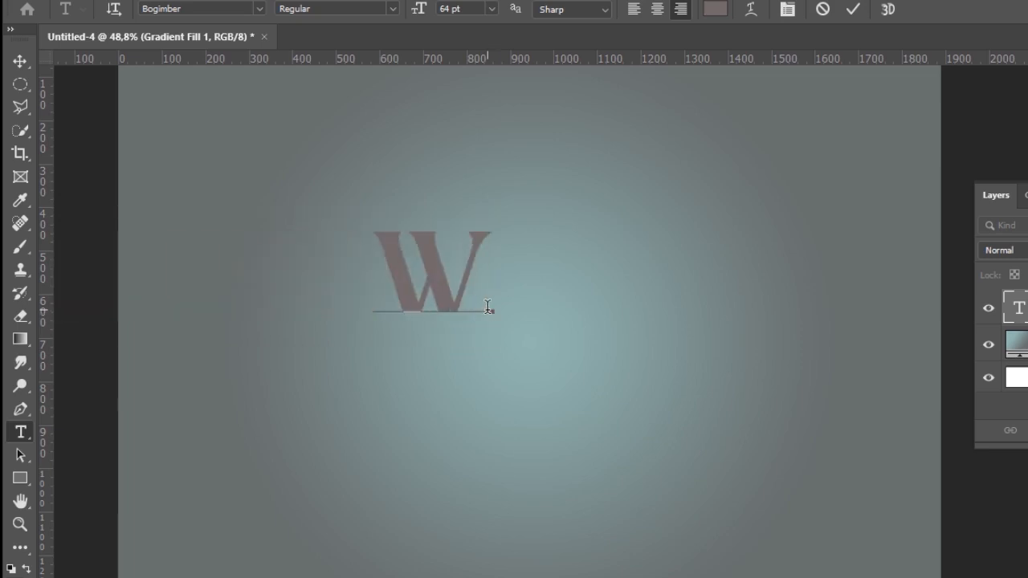
key(BackSpace)
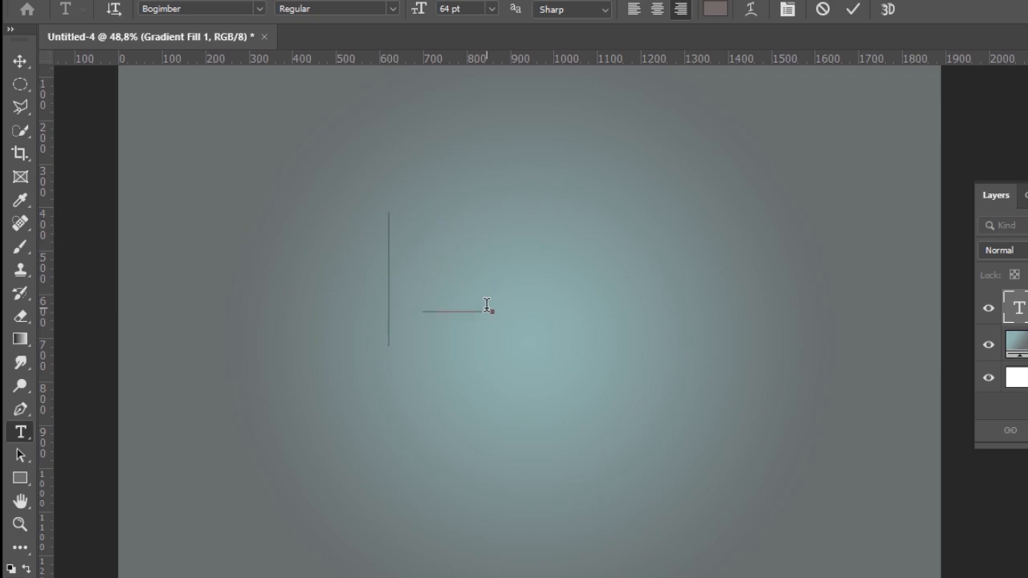
text(Z)
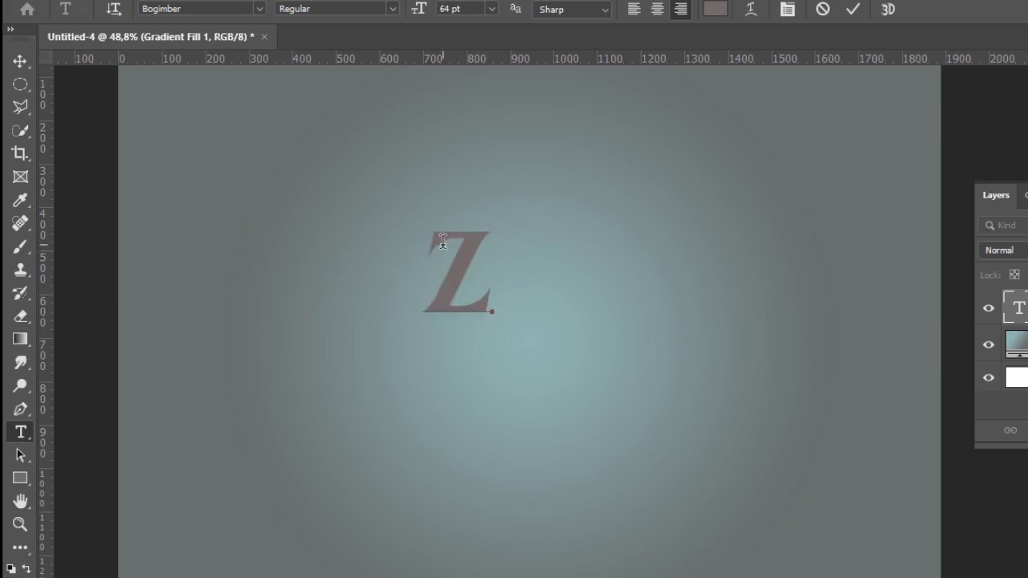
key(ctrl+a)
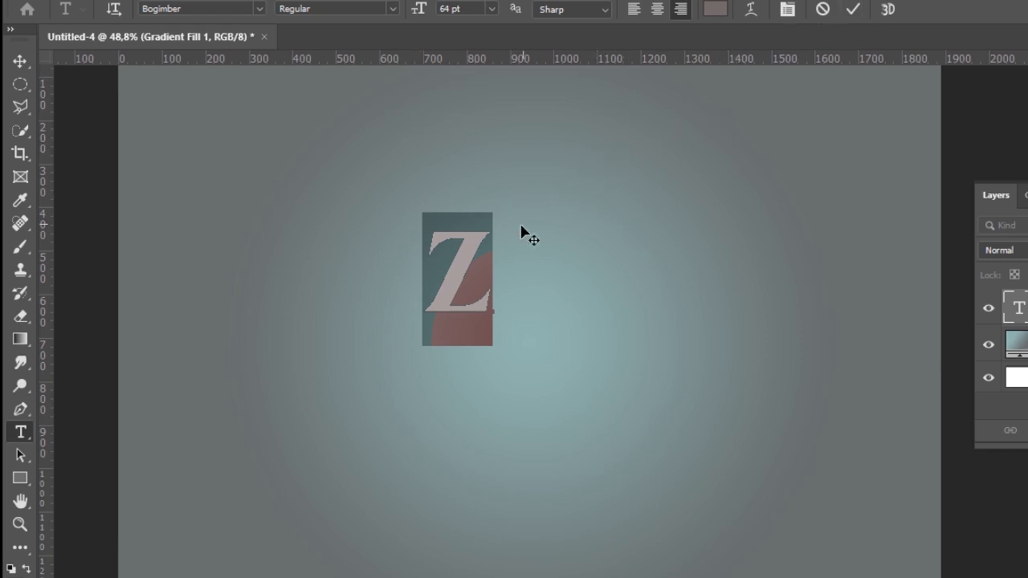
click(851, 10)
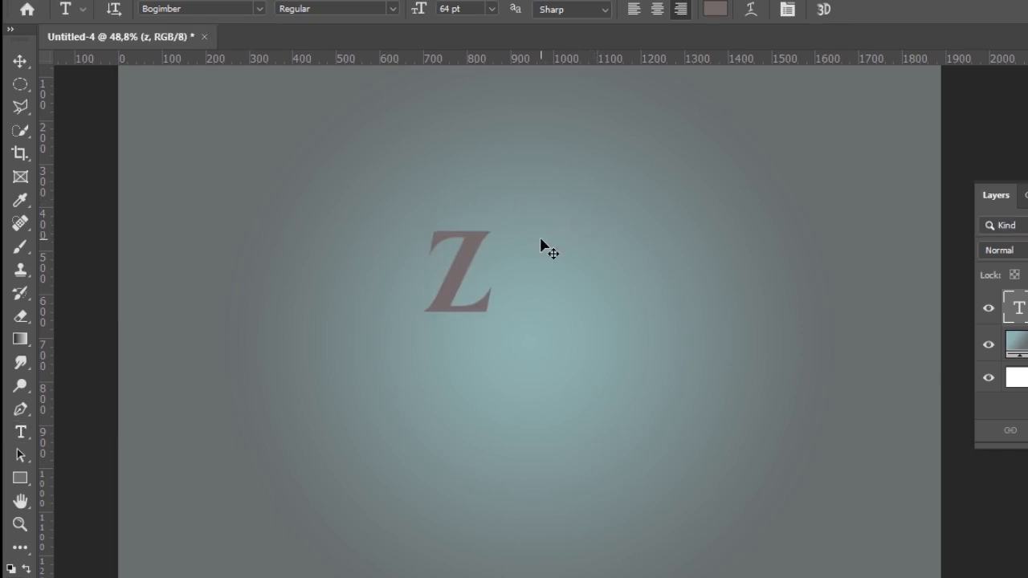
- Scale the letter Z proportionally to about 276% and move it to the centre of the canvas
key(ctrl+t)
drag(493, 212, 603, 123)
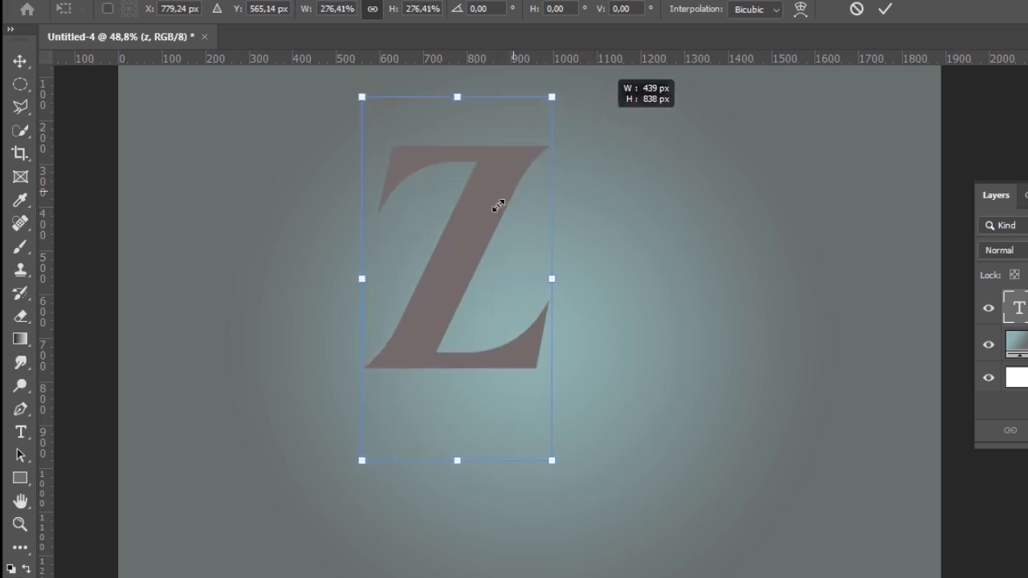
drag(478, 226, 554, 267)
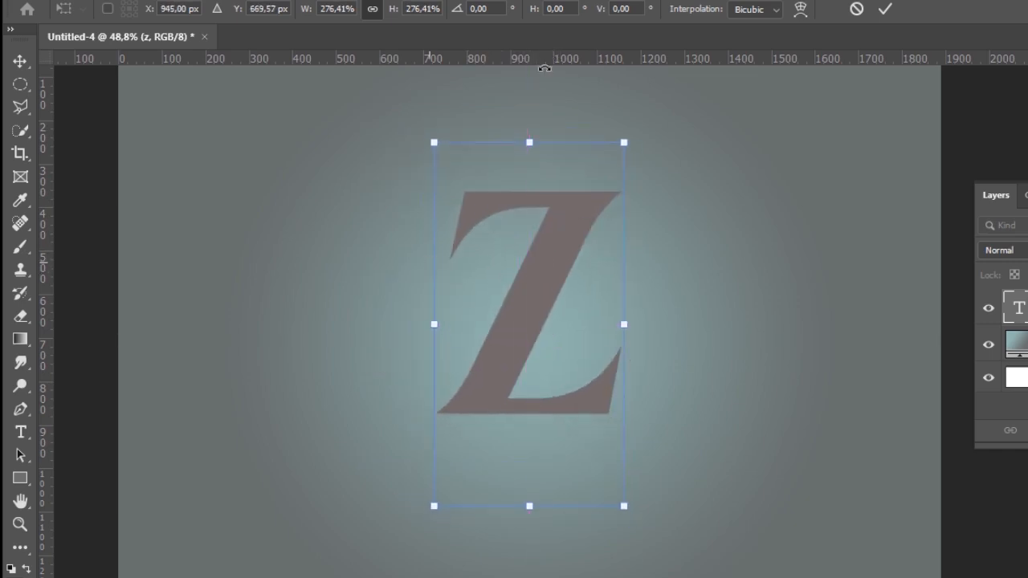
click(886, 9)
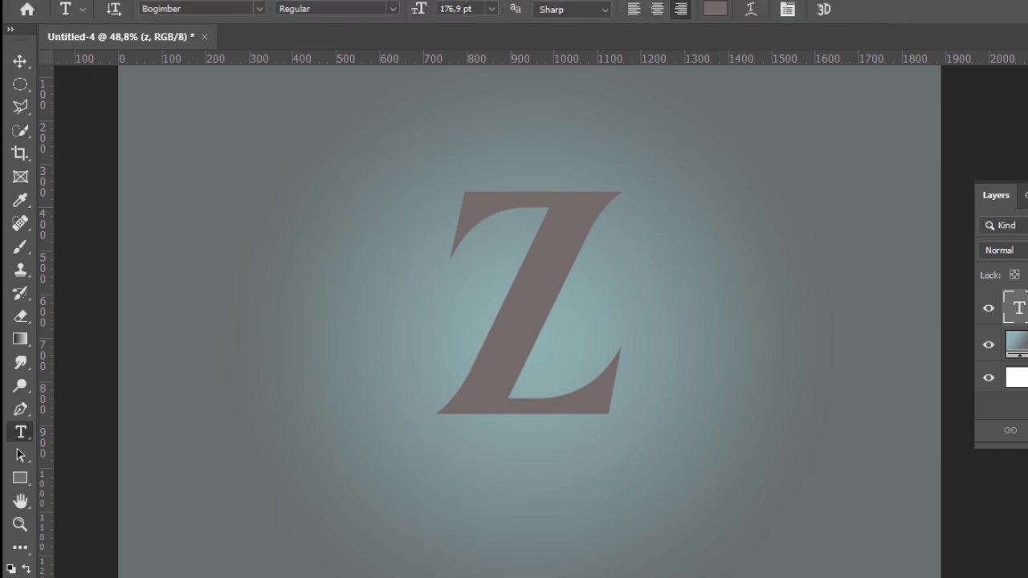
- Place the downloaded Pexels photo of the woman in the pink dress into the document as an embedded image
click(41, 0)
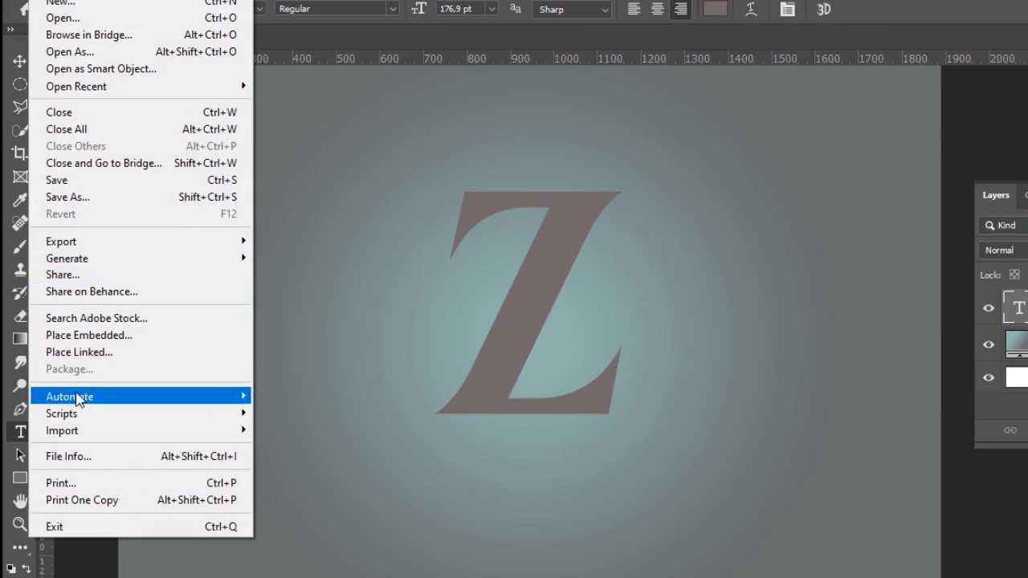
click(93, 337)
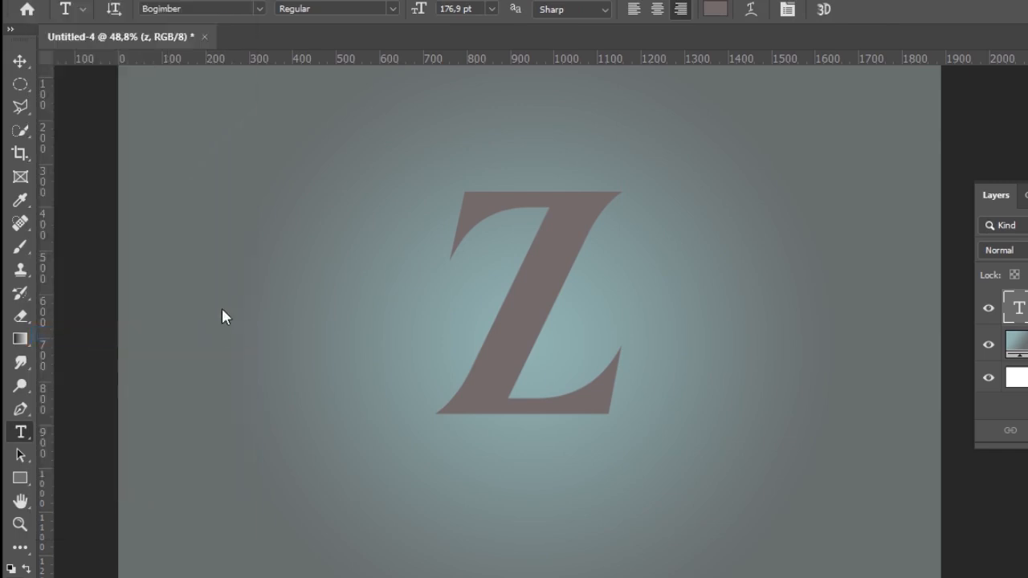
click(224, 244)
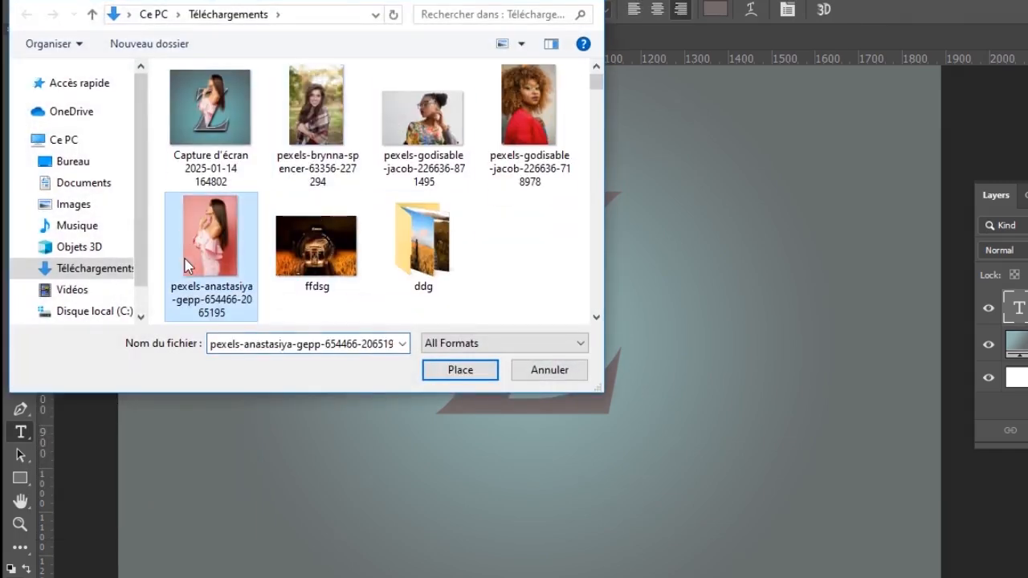
click(466, 371)
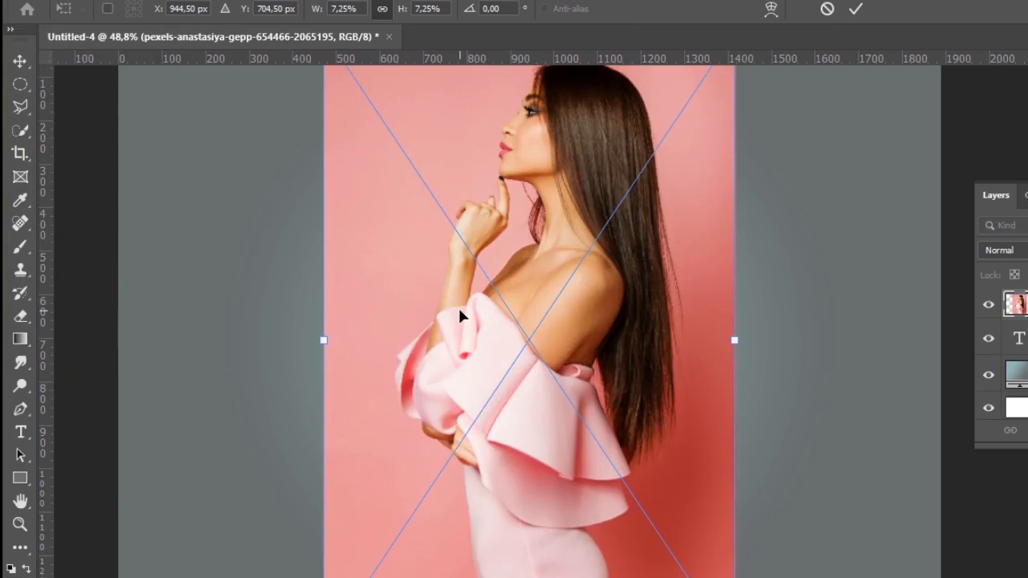
- Scale the placed photo proportionally to about 4.96% around its centre and confirm the placement
scroll(514, 301, down, 3)
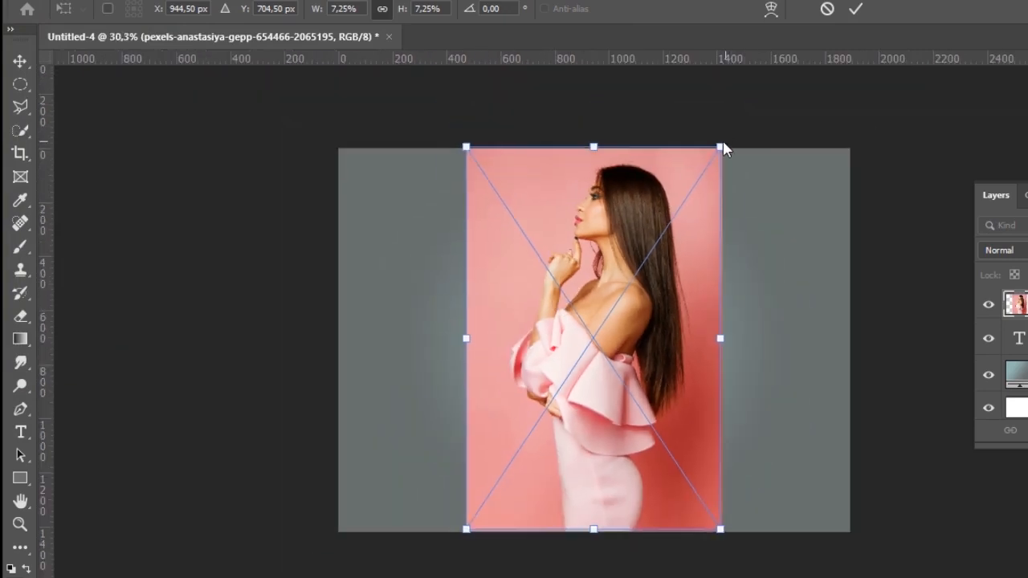
drag(721, 142, 654, 186)
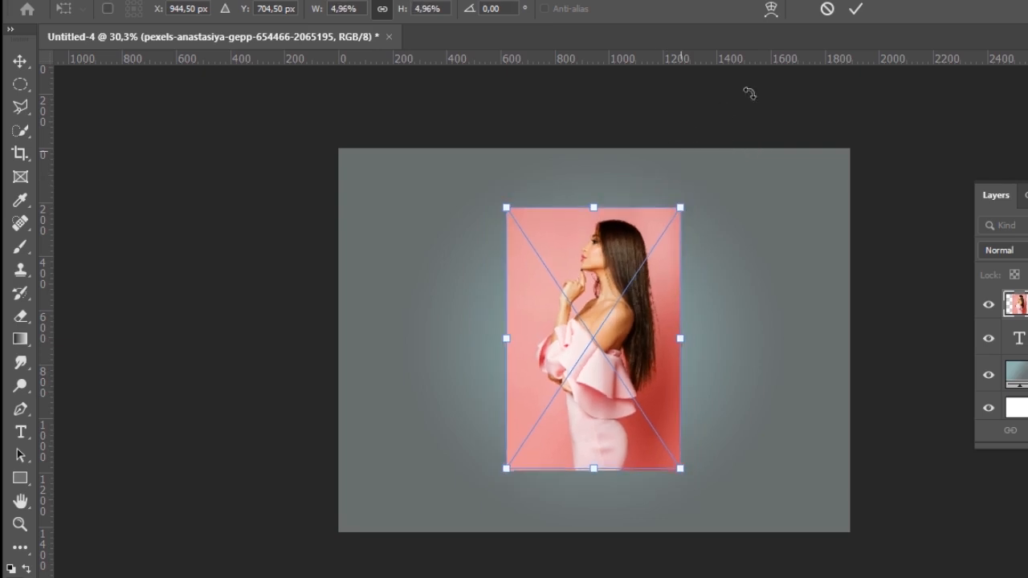
click(859, 9)
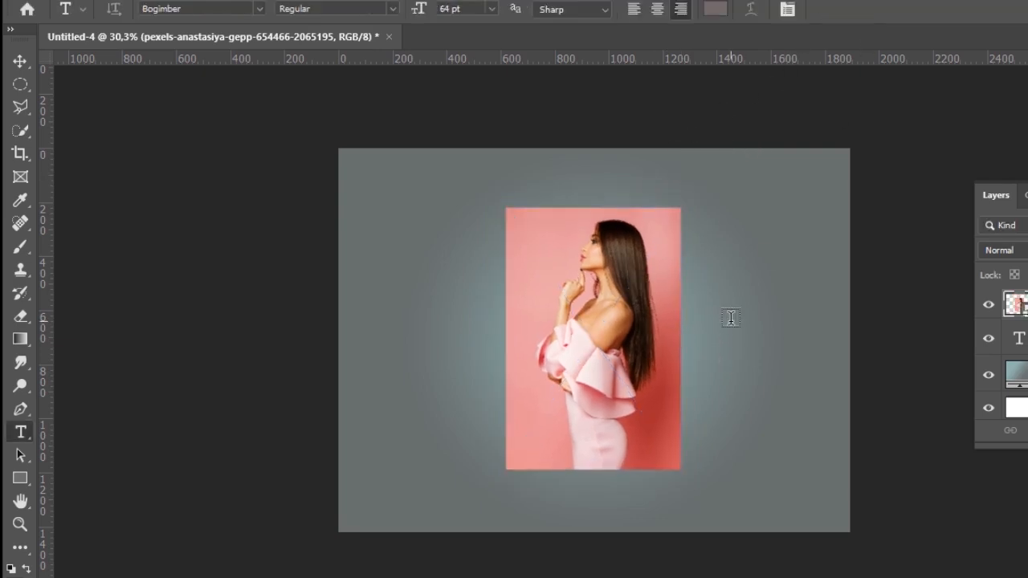
- Select the woman in the placed photo with Select Subject and open the selection in Select and Mask
scroll(731, 318, up, 5)
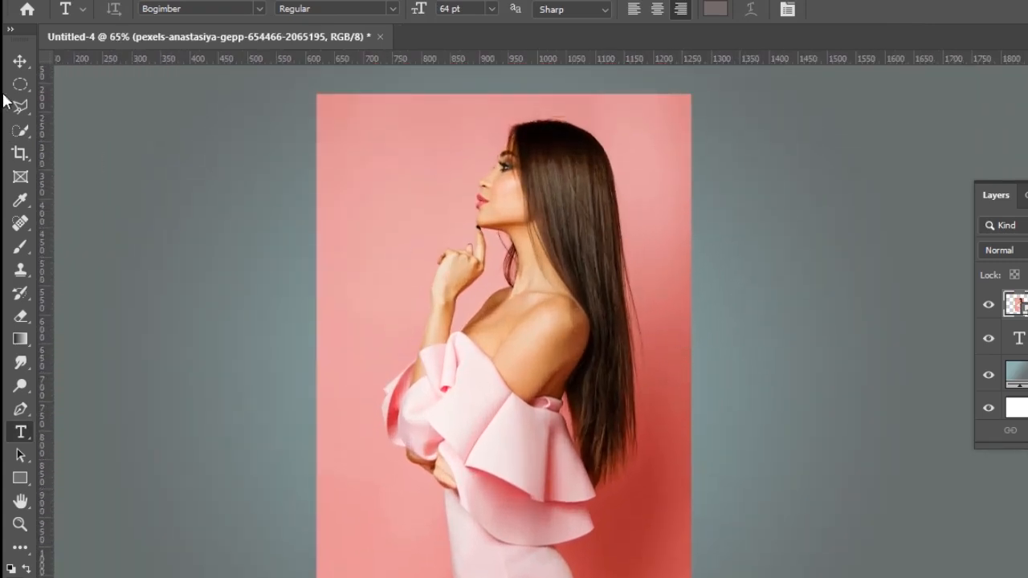
click(21, 130)
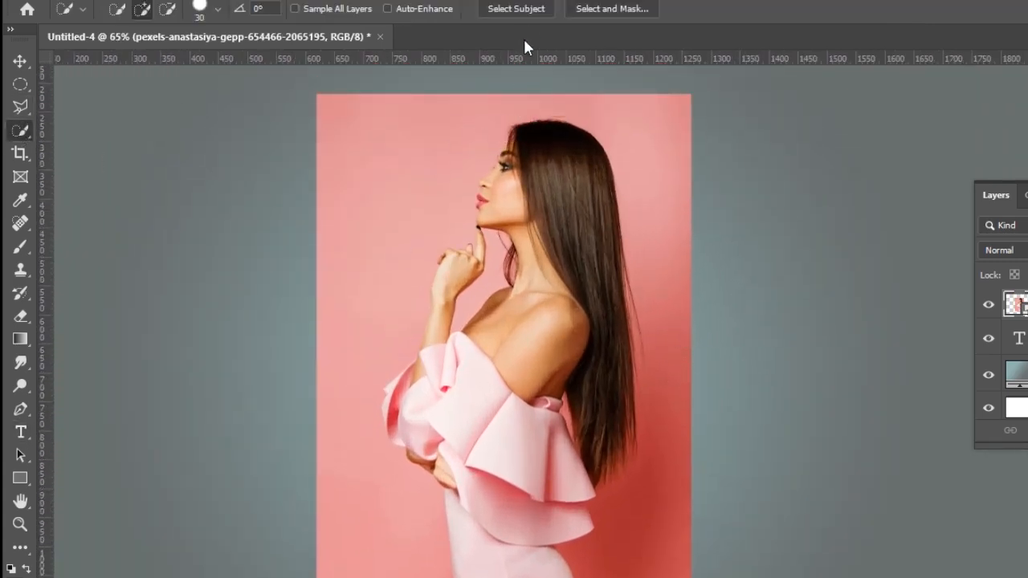
click(522, 11)
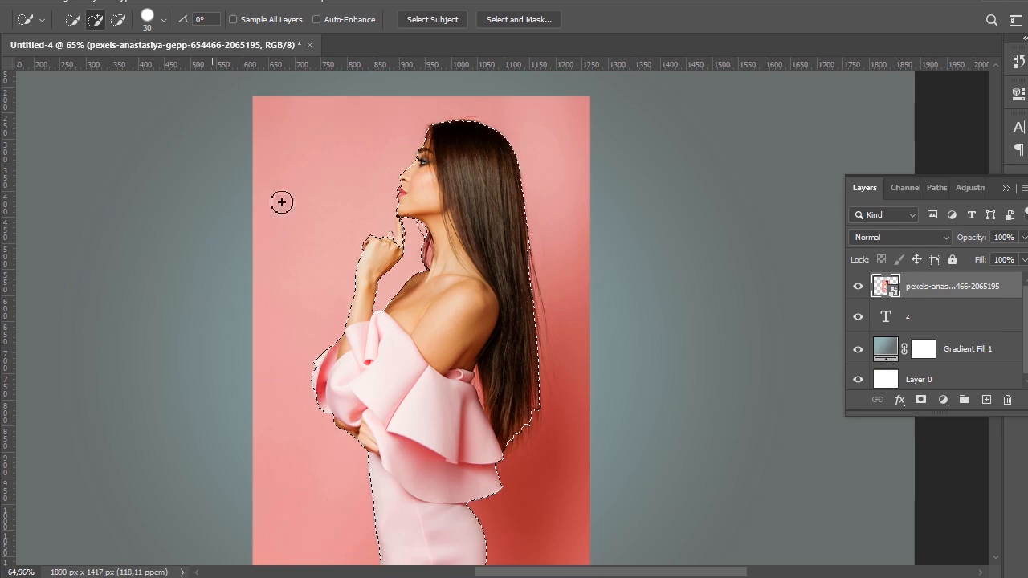
scroll(394, 239, up, 5)
scroll(429, 191, up, 5)
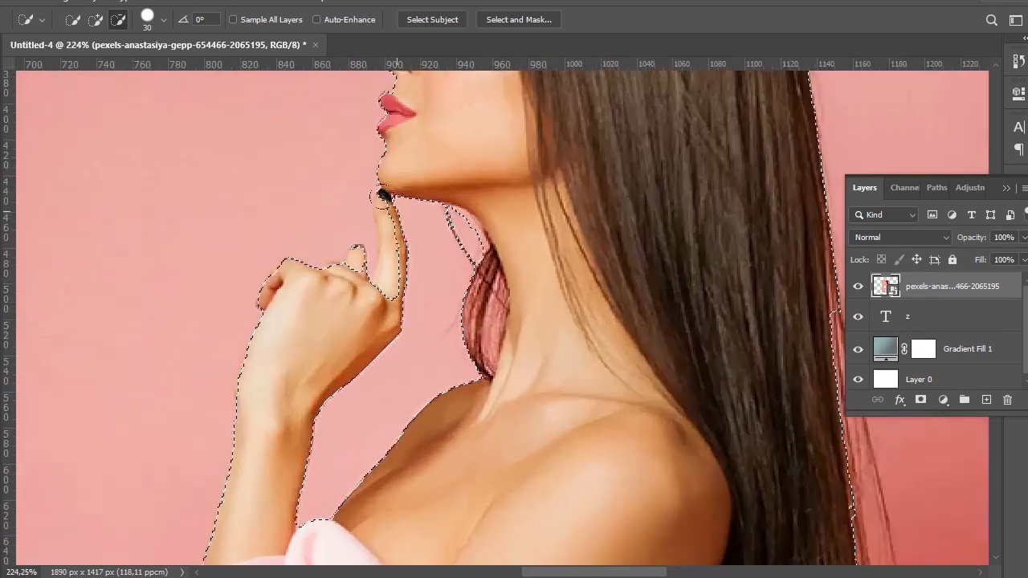
scroll(368, 188, up, 1)
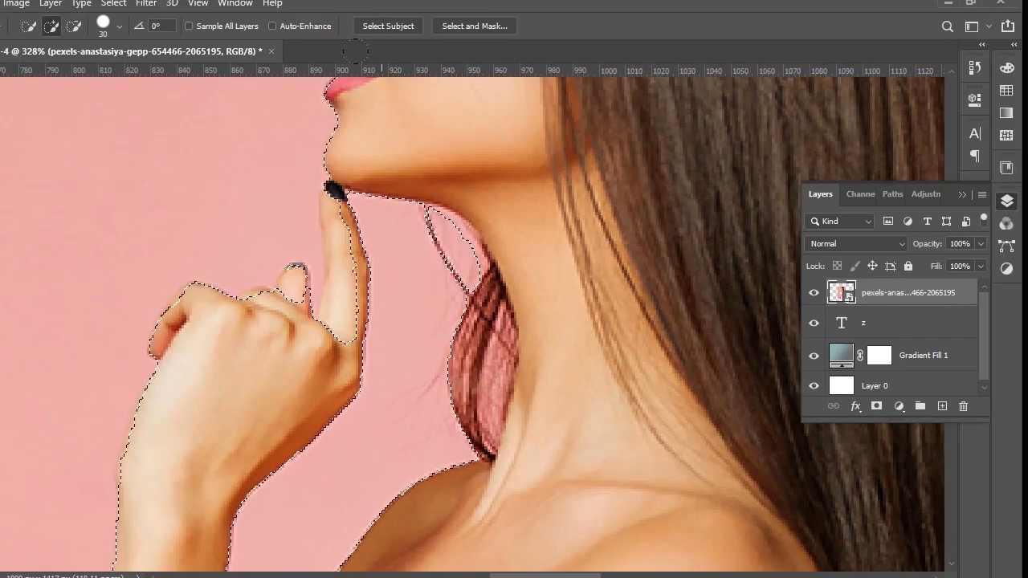
click(480, 25)
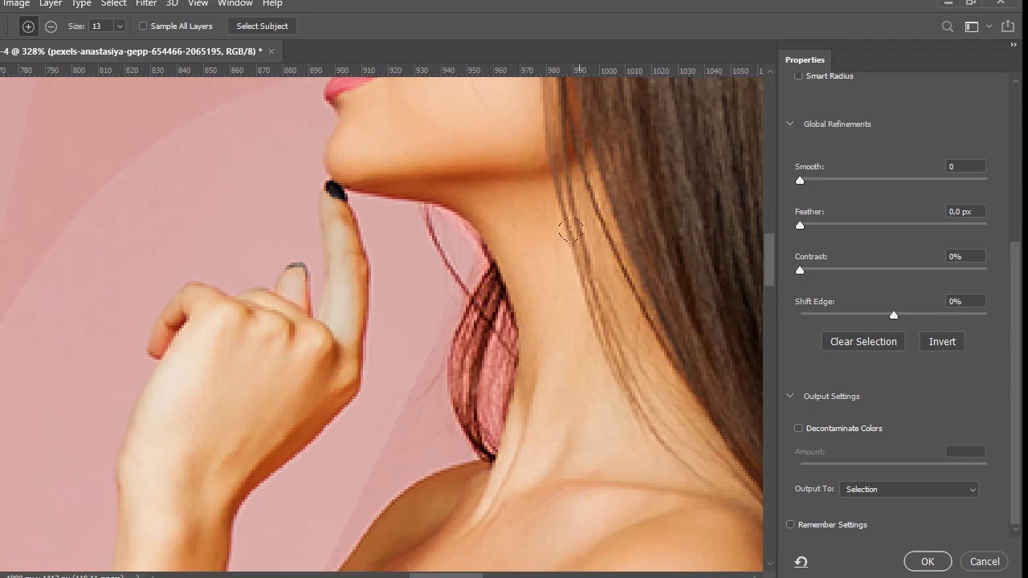
- Set the Select and Mask view mode to Black & White
scroll(361, 248, down, 6)
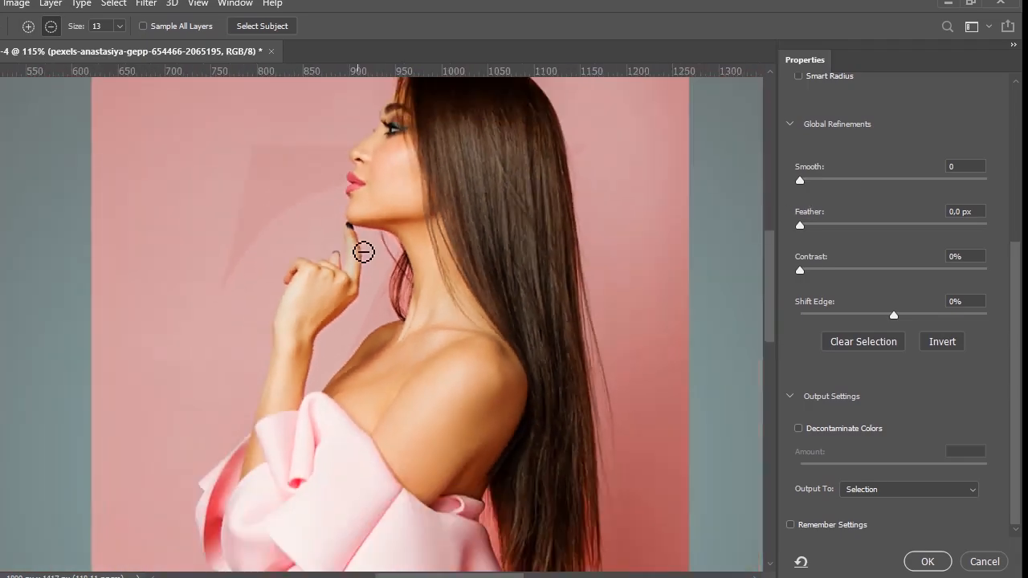
scroll(367, 254, down, 2)
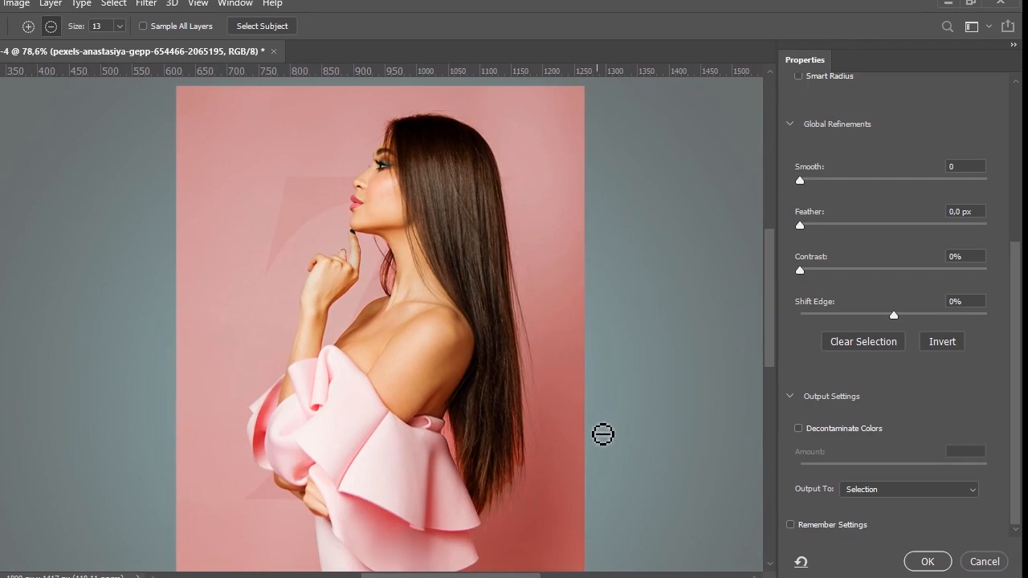
scroll(580, 429, up, 1)
scroll(473, 163, up, 2)
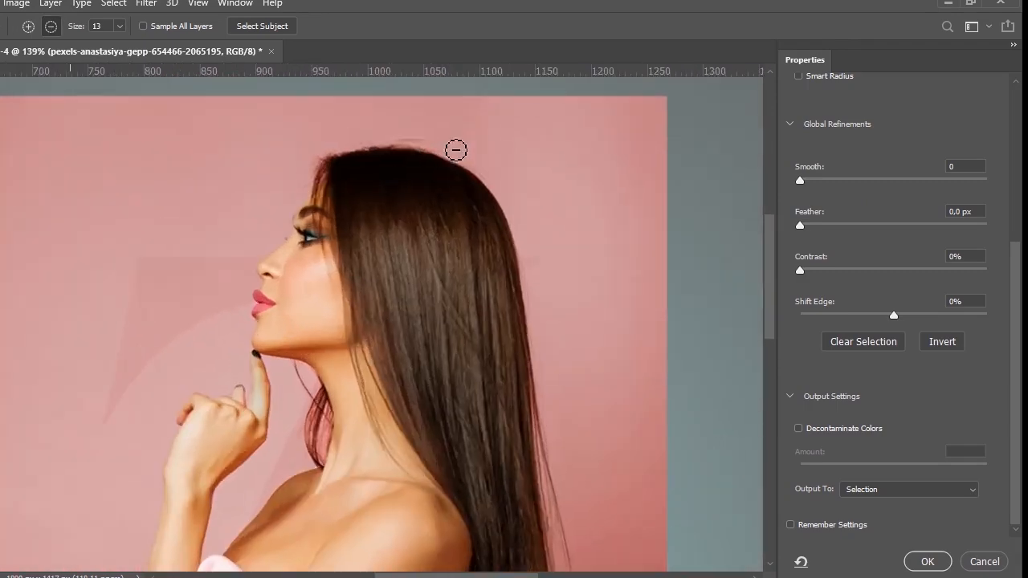
scroll(456, 154, down, 1)
drag(1015, 345, 1015, 258)
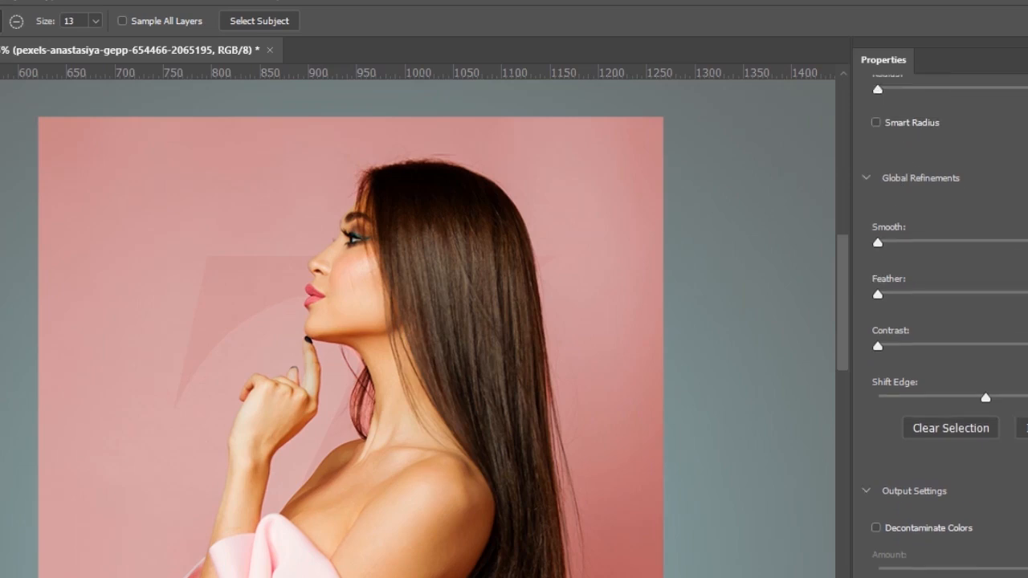
drag(1027, 482, 1027, 409)
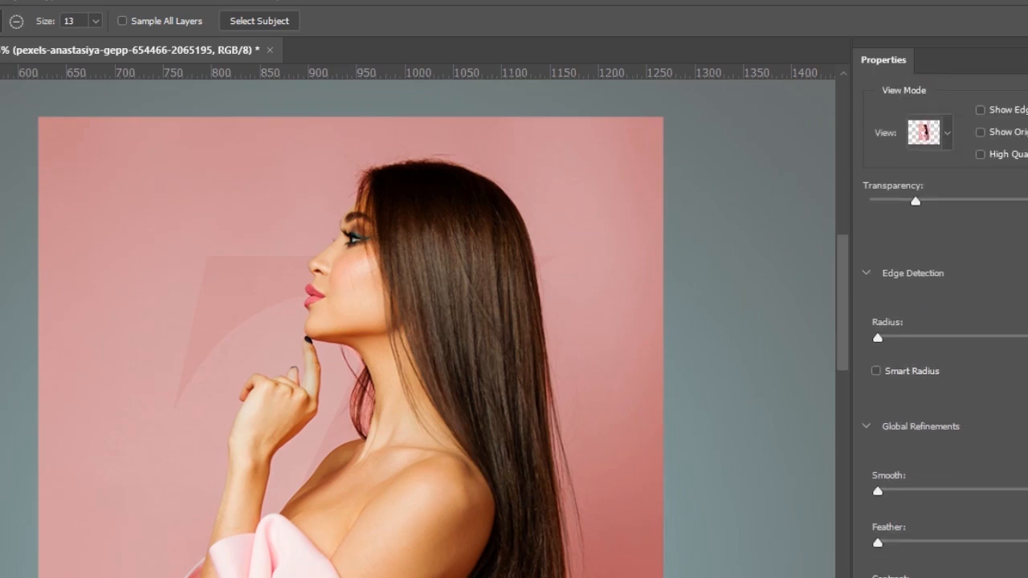
click(938, 138)
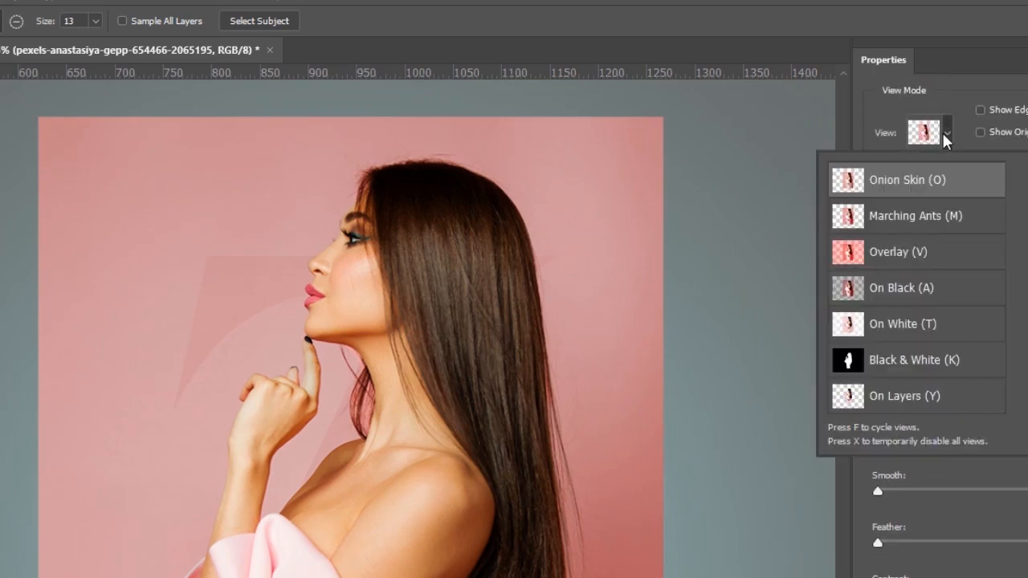
click(888, 367)
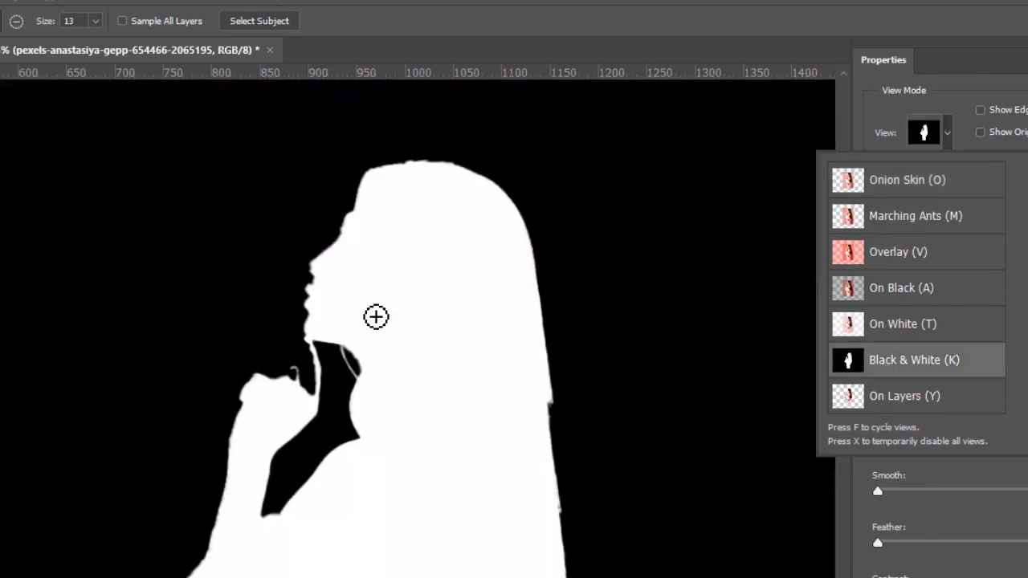
- Add the missing parts of the raised finger and hand to the selection, and subtract the excess beside the finger, using a size 13 Quick Selection brush
scroll(333, 247, down, 3)
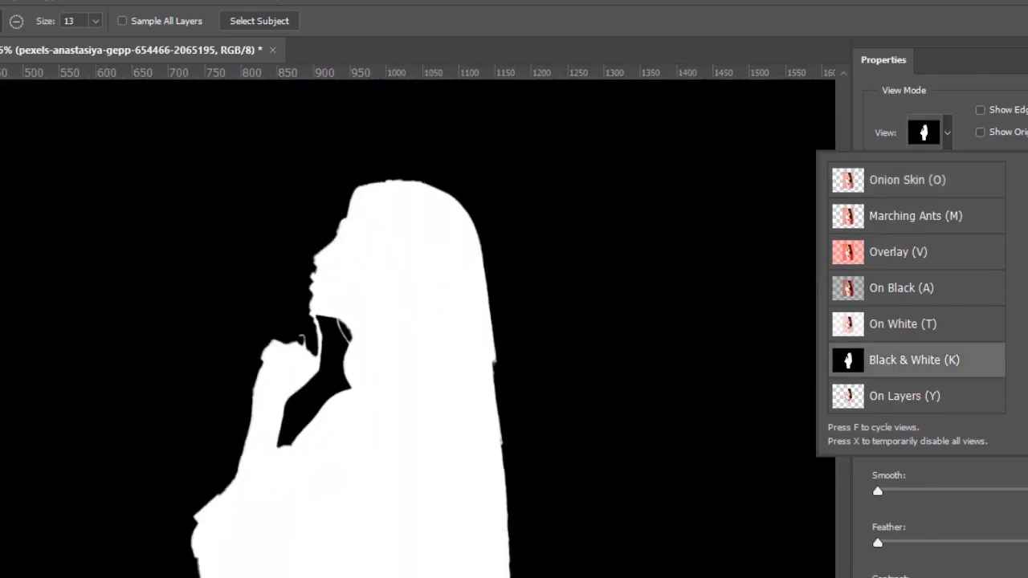
scroll(526, 575, up, 5)
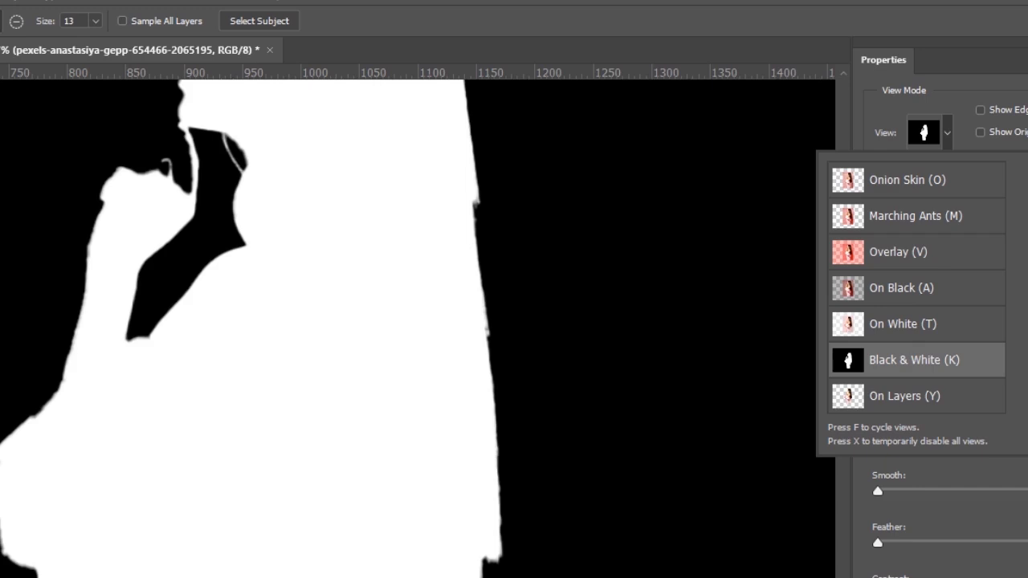
scroll(136, 177, up, 3)
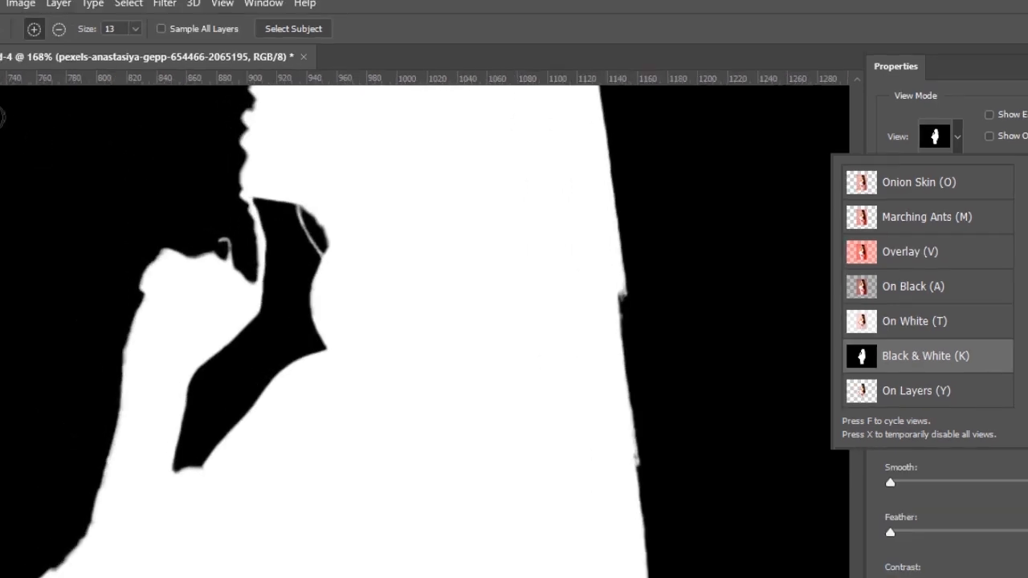
click(957, 136)
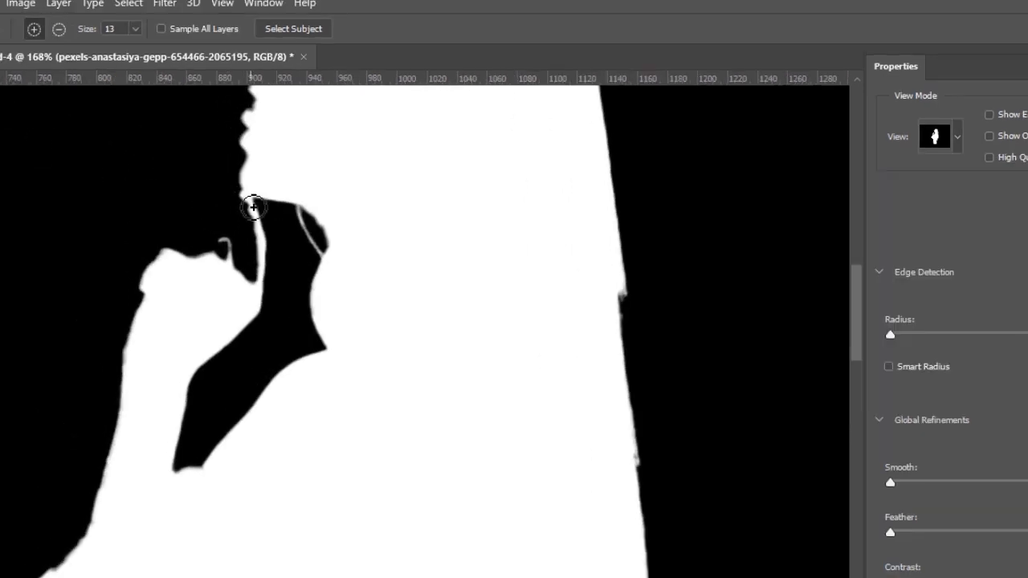
mouse_move(247, 204)
mouse_down()
mouse_move(238, 218)
mouse_move(252, 300)
mouse_move(256, 287)
mouse_up()
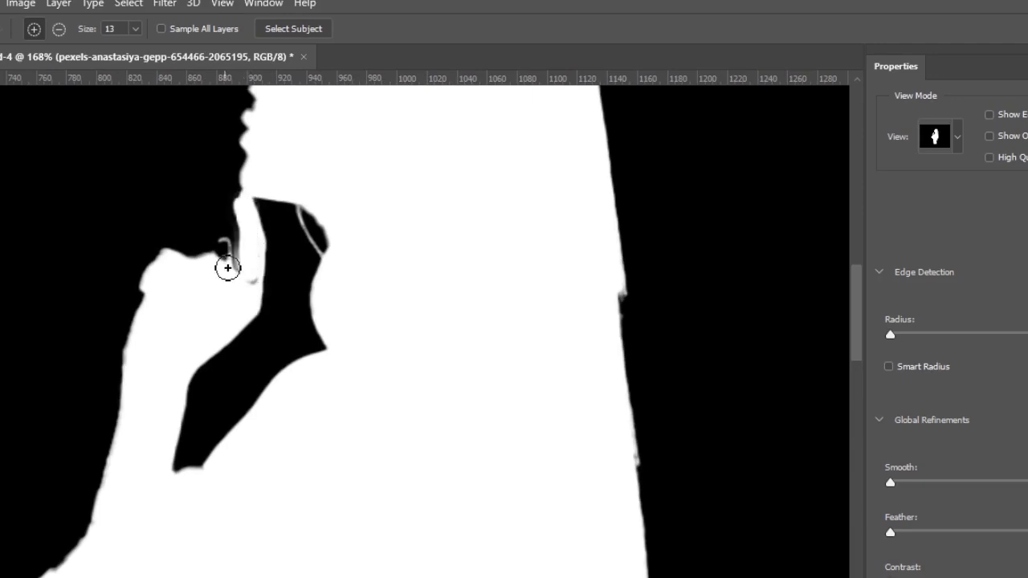
mouse_move(222, 256)
mouse_down()
mouse_move(243, 289)
mouse_move(256, 281)
mouse_move(247, 283)
mouse_up()
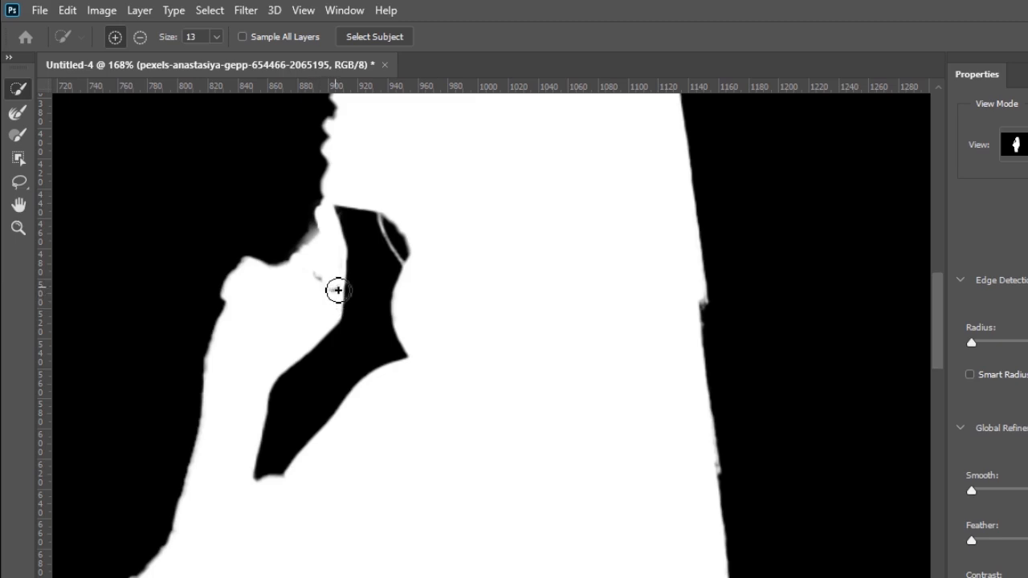
mouse_move(328, 290)
mouse_down()
mouse_move(341, 317)
mouse_move(332, 291)
mouse_up()
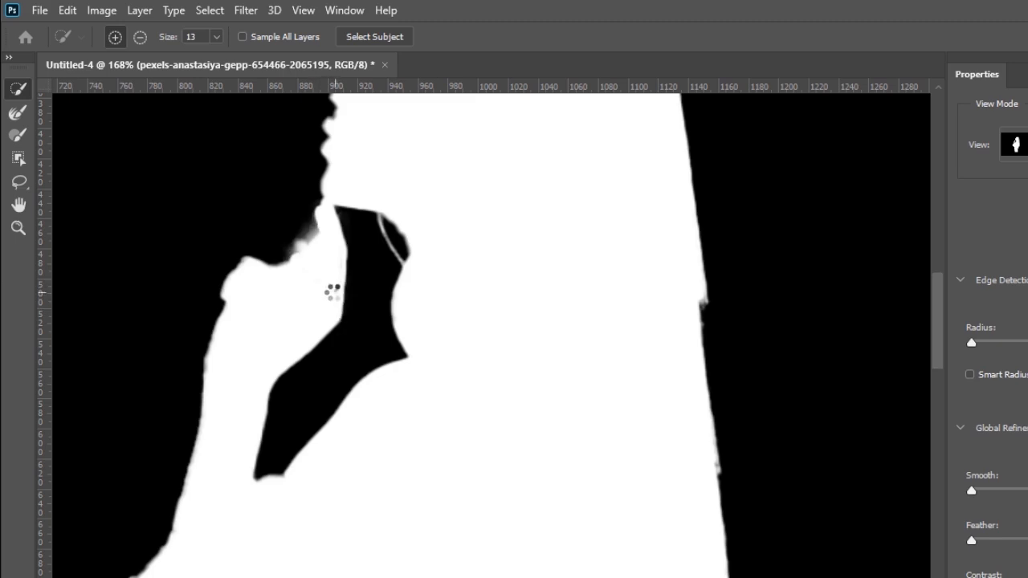
click(140, 37)
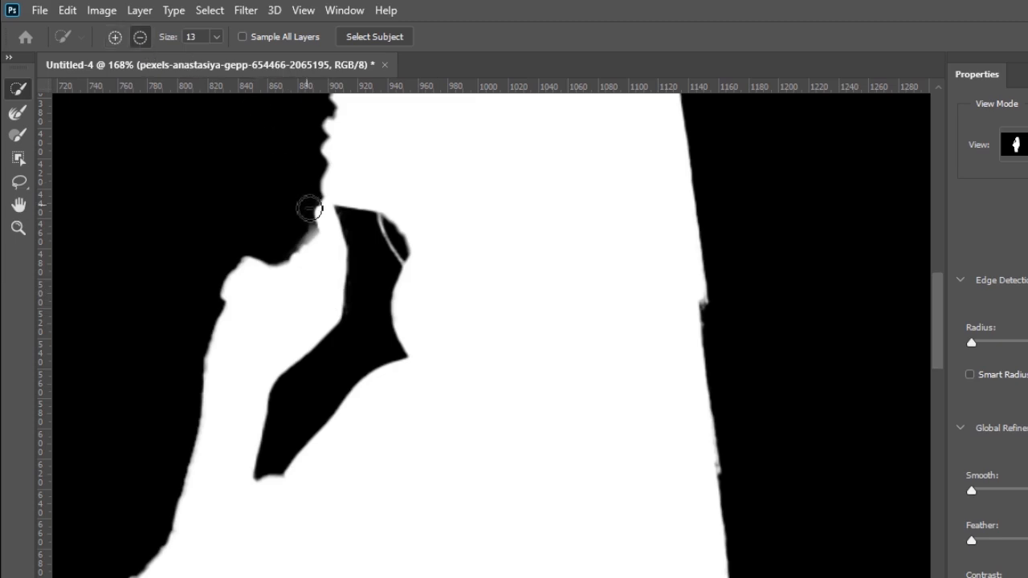
drag(310, 228, 312, 240)
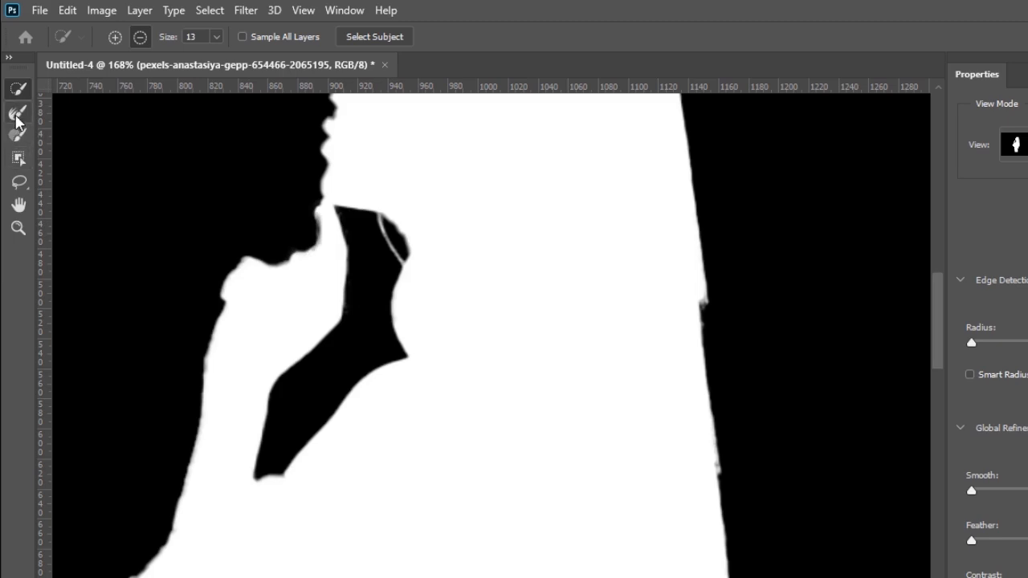
- Refine the loose hair strands beside the neck with the Refine Edge Brush at size 40
click(17, 115)
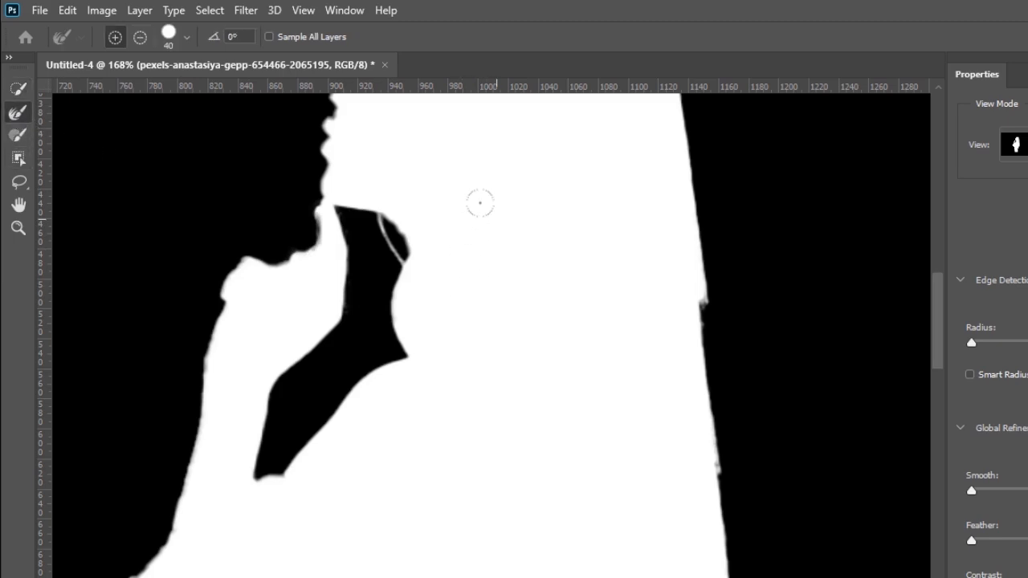
scroll(454, 214, down, 1)
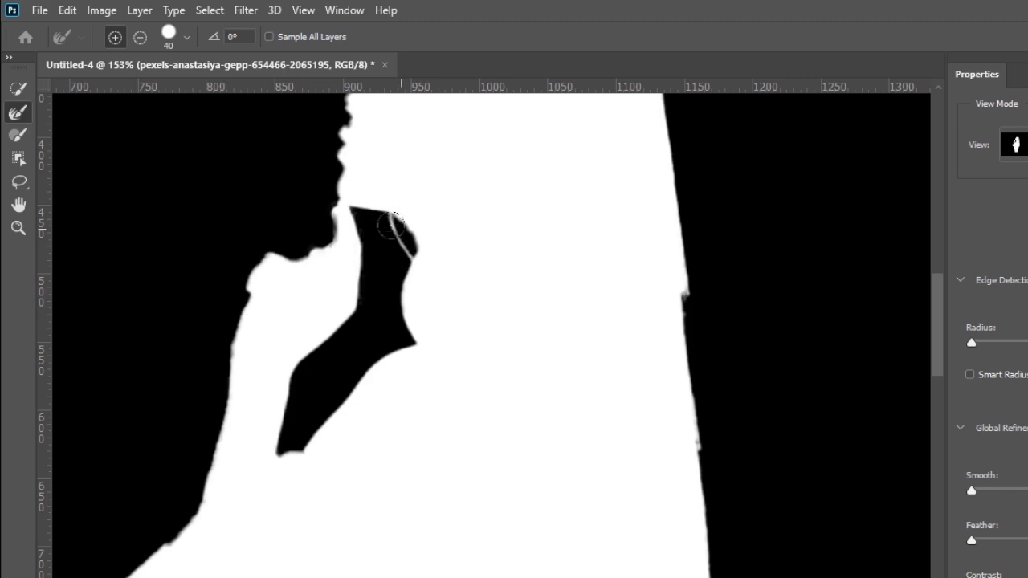
drag(405, 322, 409, 229)
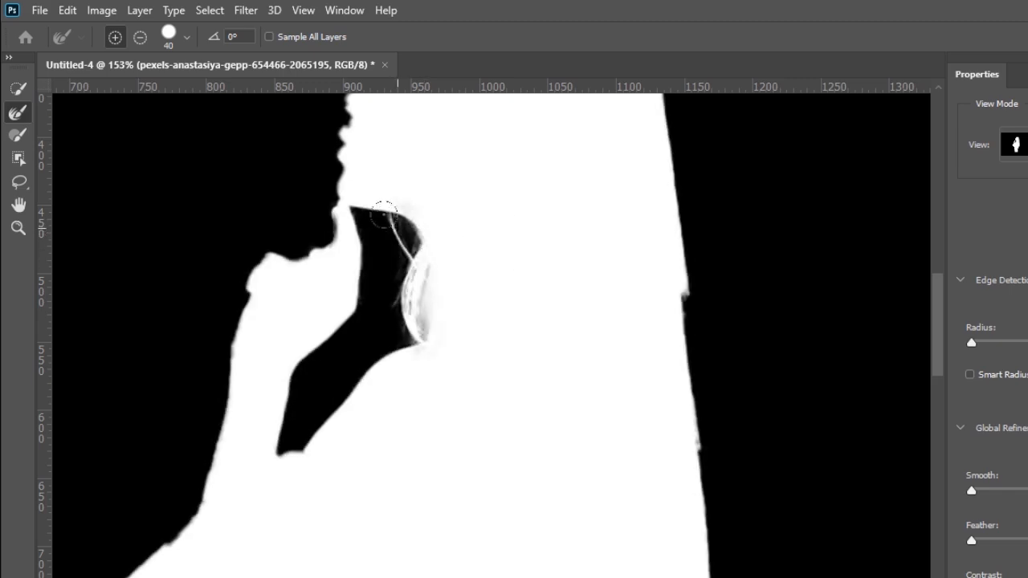
- Refine the hair tips at the lower end of the woman's long hair with the size 40 Refine Edge Brush
scroll(395, 255, down, 5)
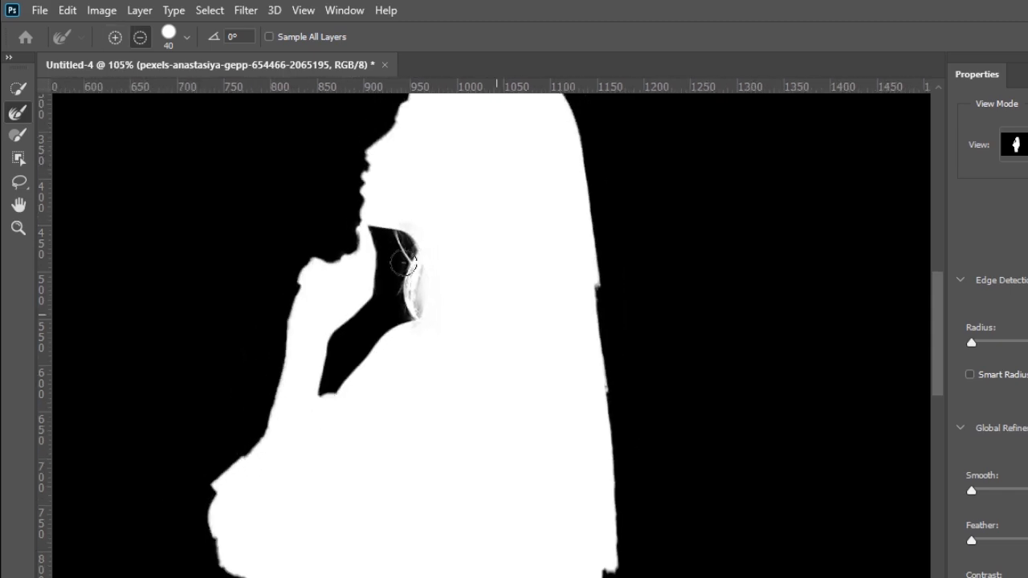
key(alt)
scroll(565, 488, up, 5)
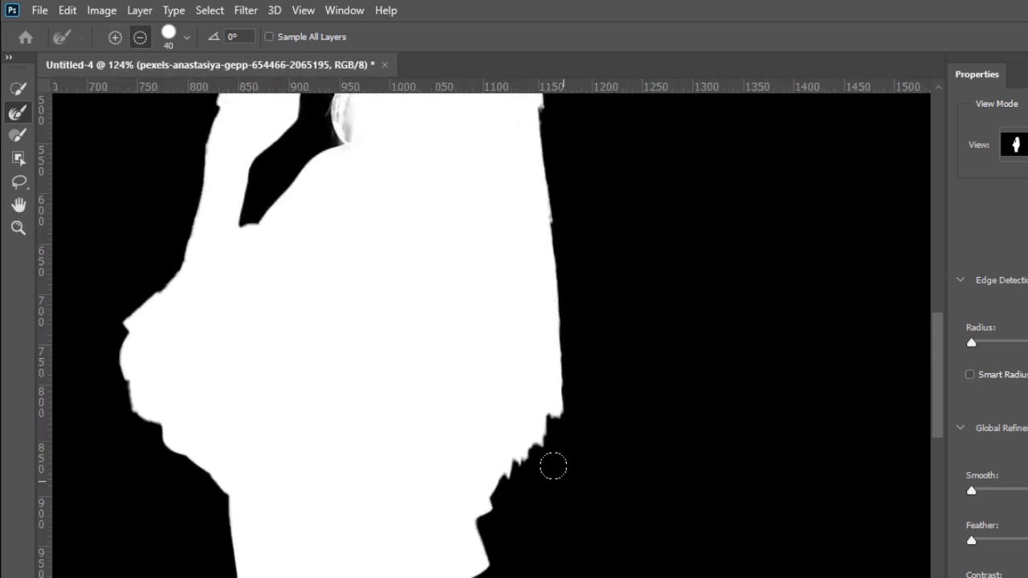
mouse_move(454, 402)
mouse_down()
mouse_move(460, 467)
mouse_move(493, 426)
mouse_up()
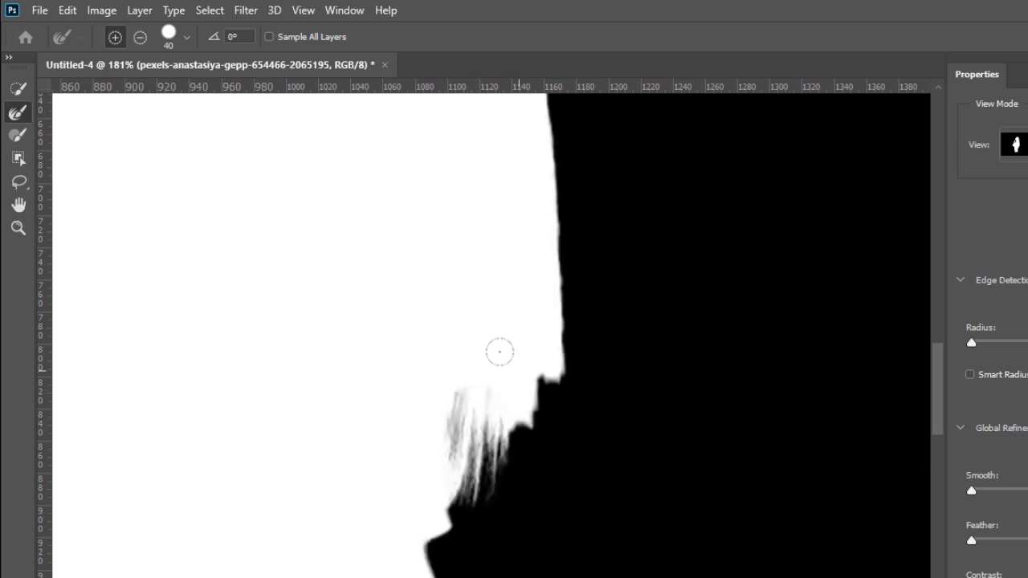
mouse_move(504, 372)
mouse_down()
mouse_move(498, 436)
mouse_move(541, 349)
mouse_up()
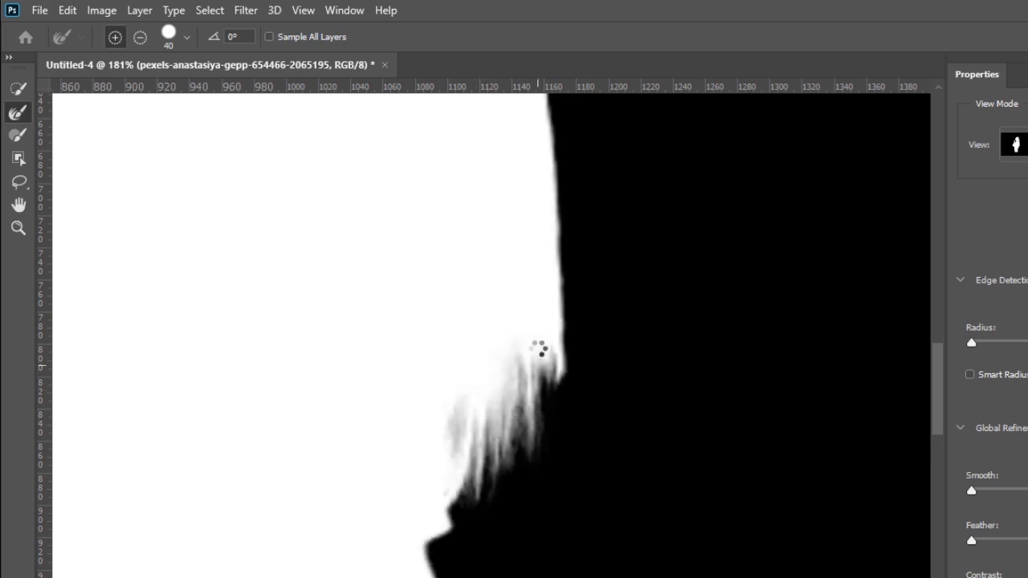
drag(554, 294, 562, 400)
- Refine the loose strands along the back edge of the hair, from just above the tips up to below shoulder height
scroll(597, 390, up, 2)
scroll(597, 390, up, 1)
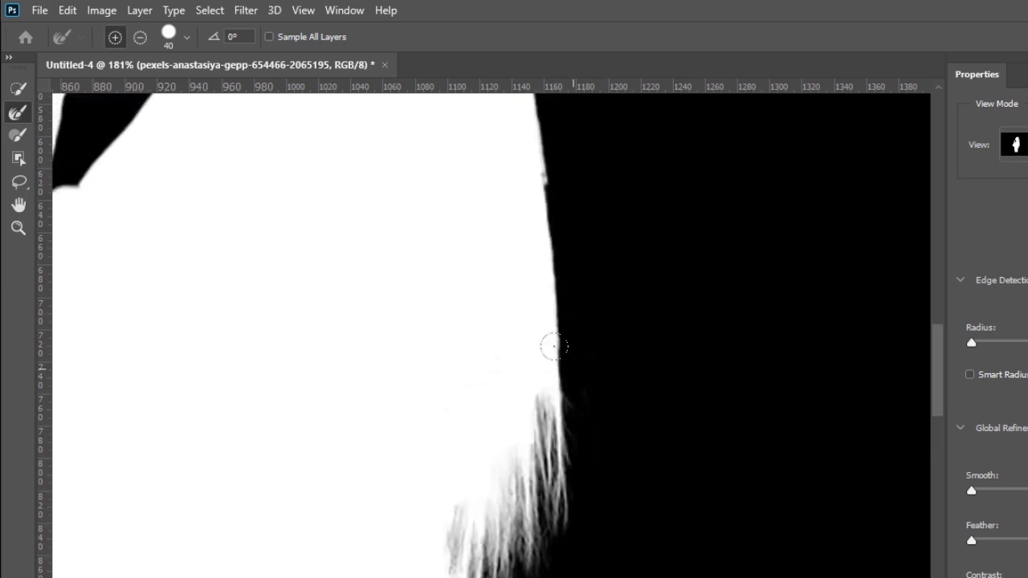
mouse_move(542, 301)
mouse_down()
mouse_move(549, 393)
mouse_move(562, 415)
mouse_up()
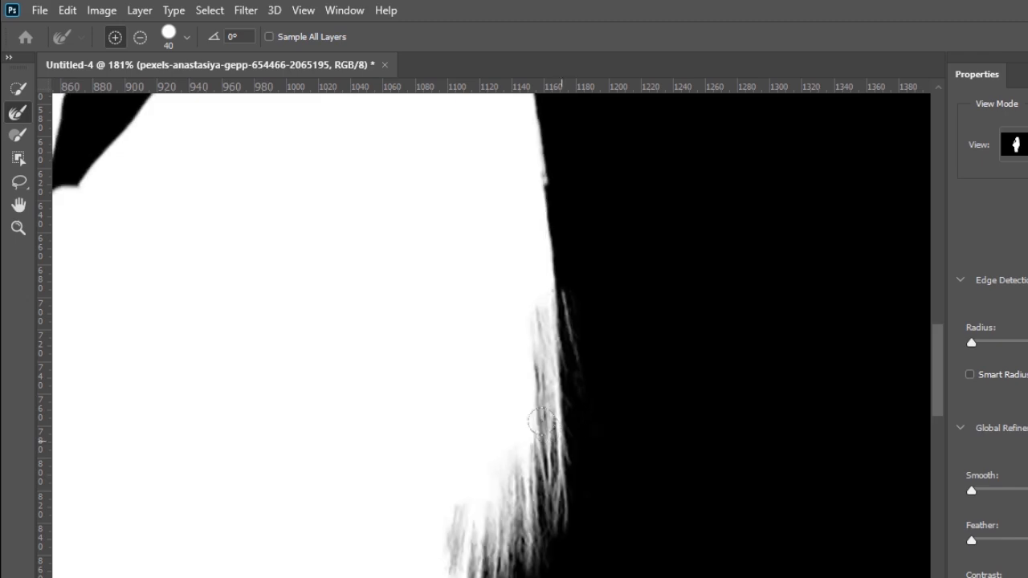
scroll(562, 416, up, 3)
drag(538, 282, 554, 408)
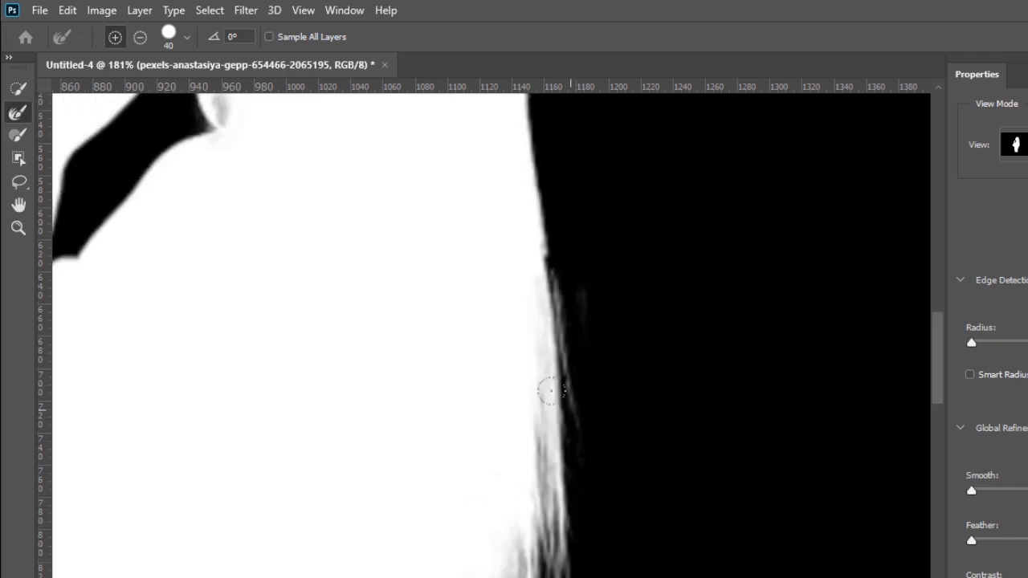
scroll(555, 416, up, 3)
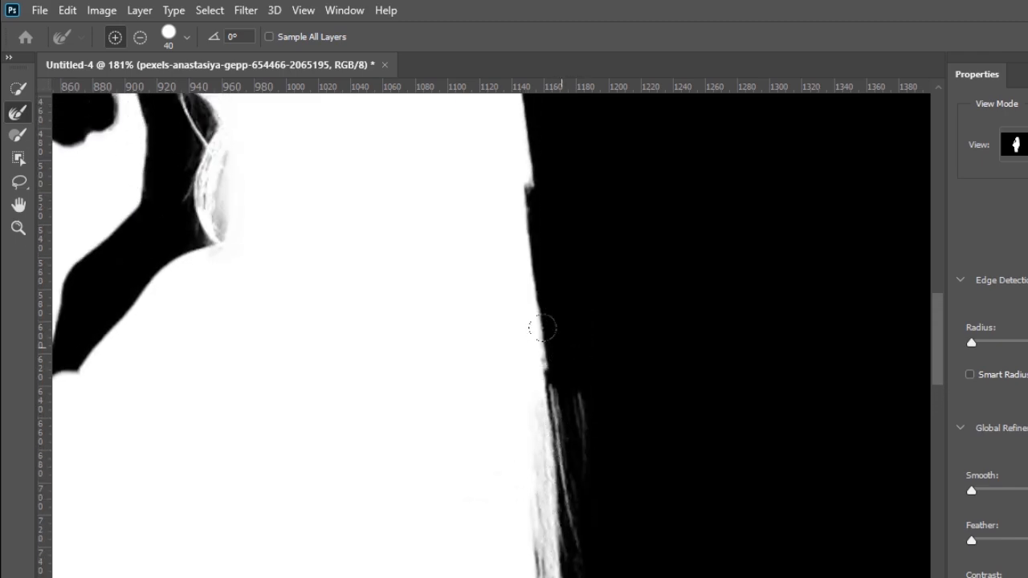
drag(542, 328, 557, 412)
- Refine the back edge of the hair between shoulder and chin height, including the notch in the outline
scroll(558, 418, up, 1)
scroll(554, 418, up, 2)
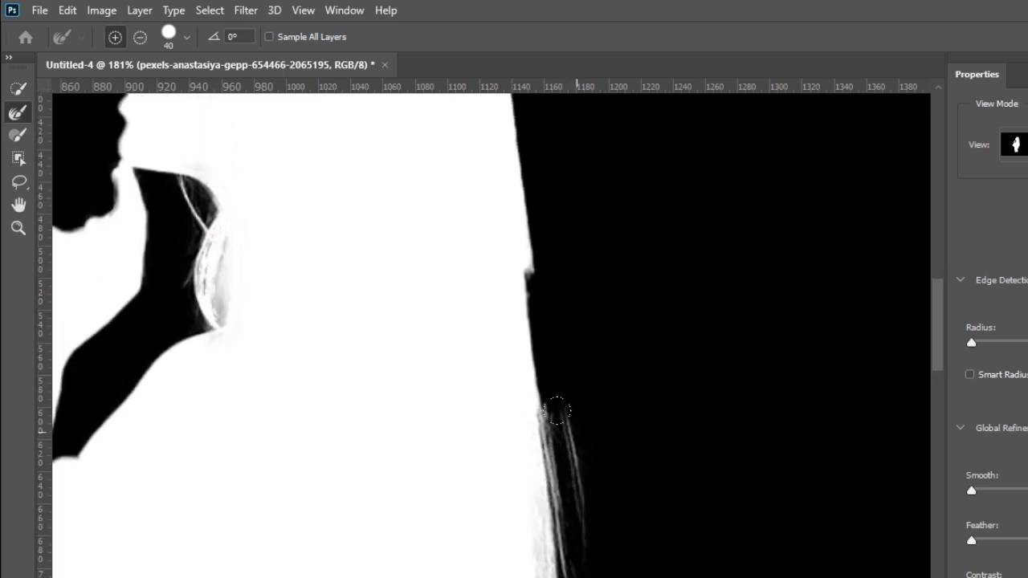
mouse_move(536, 345)
mouse_down()
mouse_move(539, 420)
mouse_move(555, 445)
mouse_up()
scroll(555, 444, up, 2)
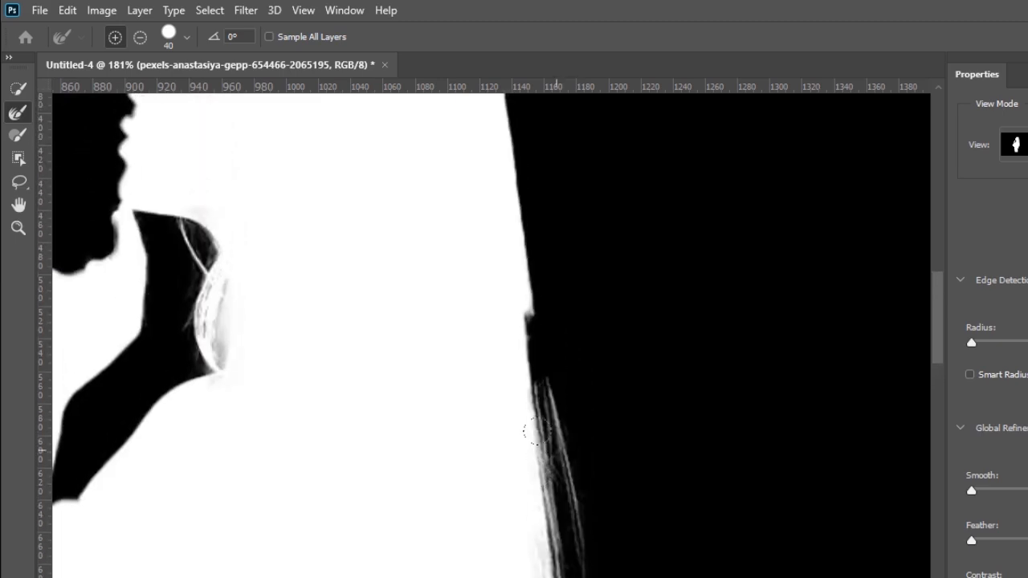
drag(526, 373, 526, 426)
scroll(521, 426, up, 4)
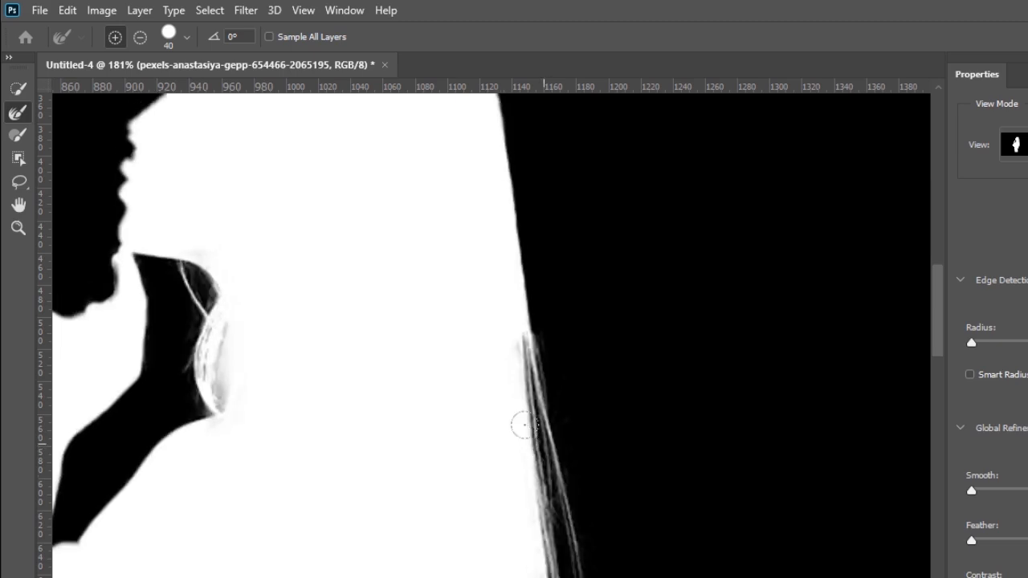
drag(508, 371, 510, 454)
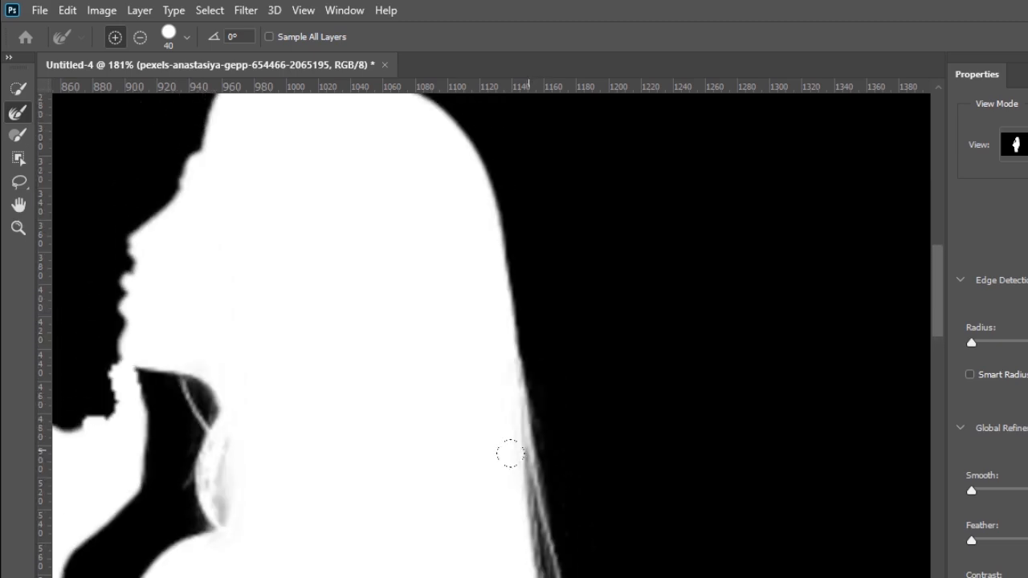
- Refine the hair edge around the back of the head down to chin height
scroll(518, 465, up, 4)
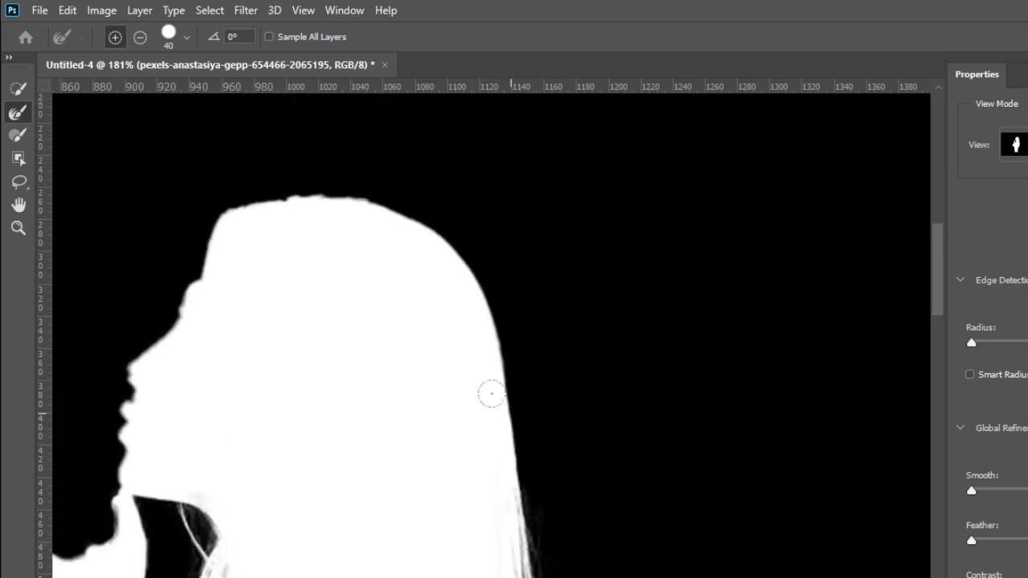
scroll(487, 426, up, 2)
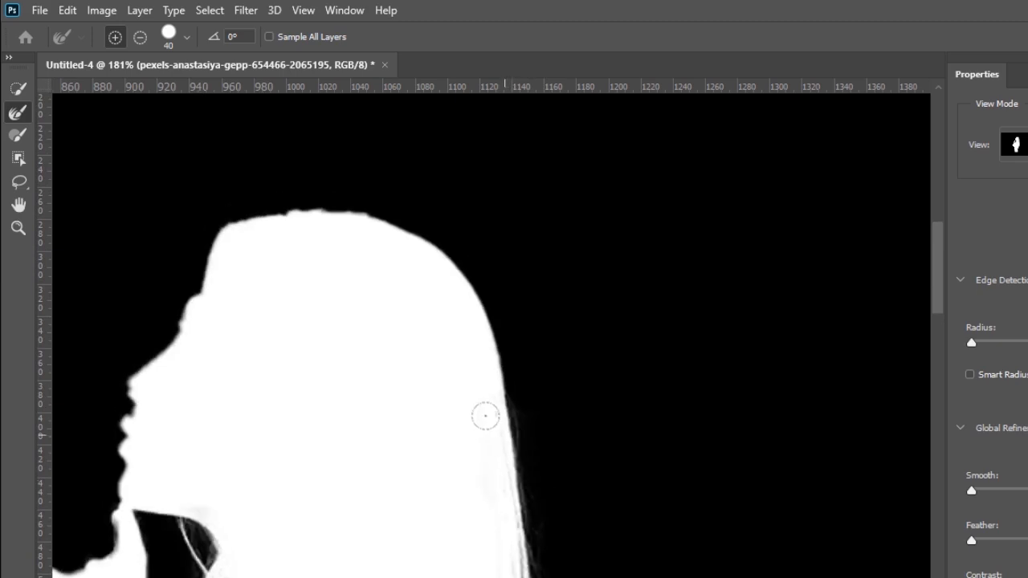
drag(477, 399, 471, 434)
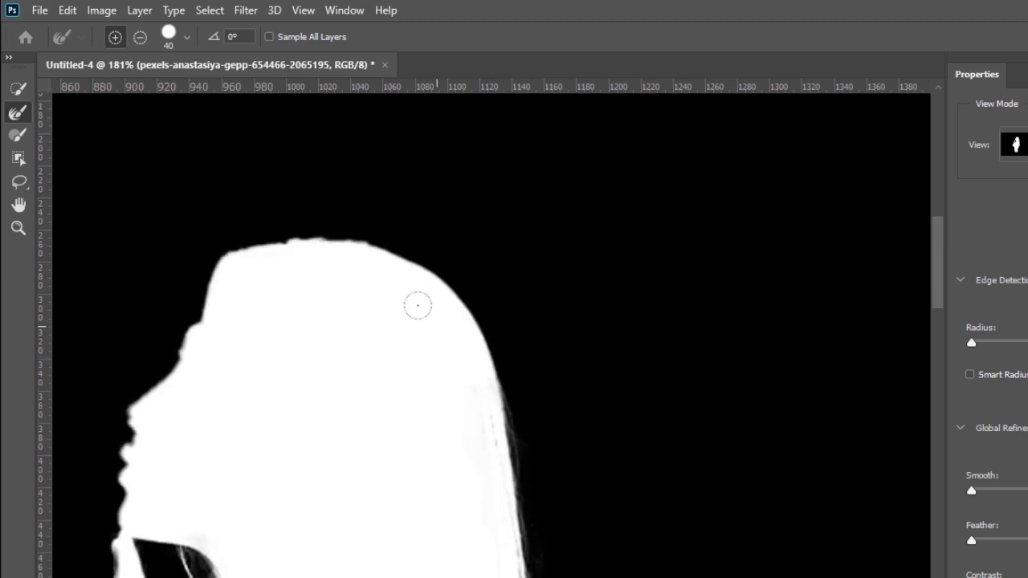
drag(437, 294, 470, 399)
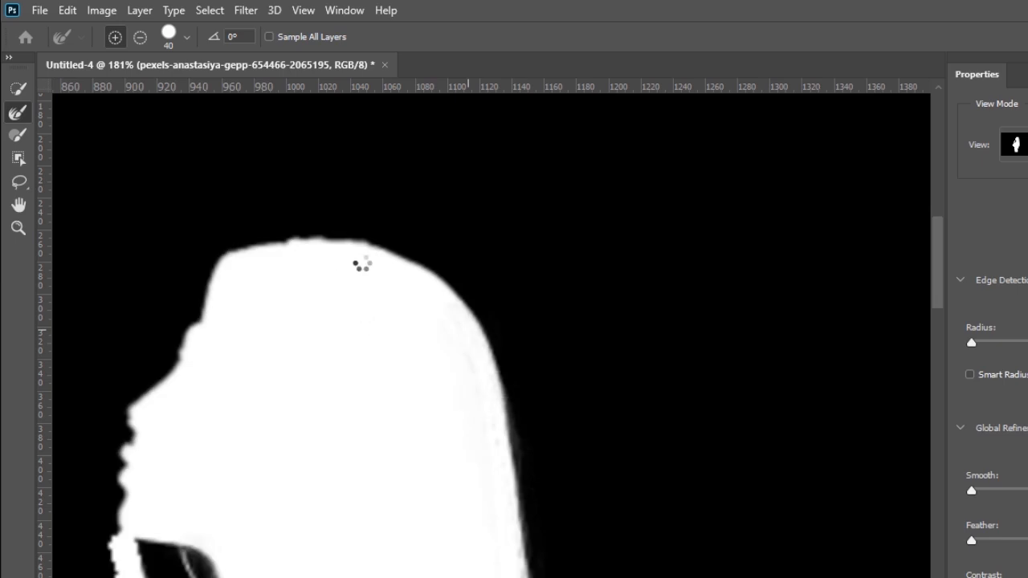
scroll(232, 241, up, 2)
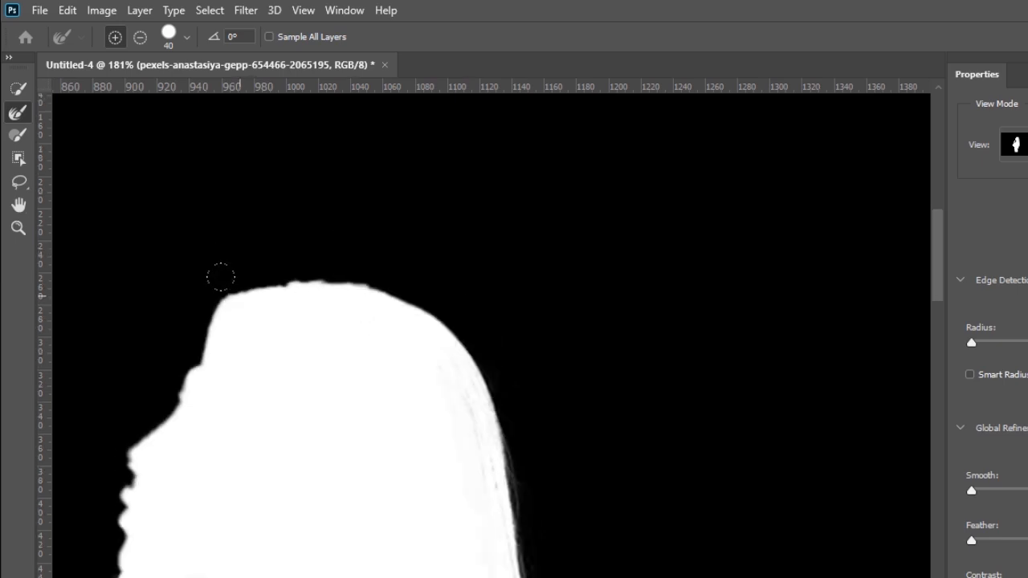
- Refine the hairline across the top of the head, from the forehead over the crown to the back
mouse_move(274, 275)
mouse_down()
mouse_move(302, 282)
mouse_move(266, 286)
mouse_up()
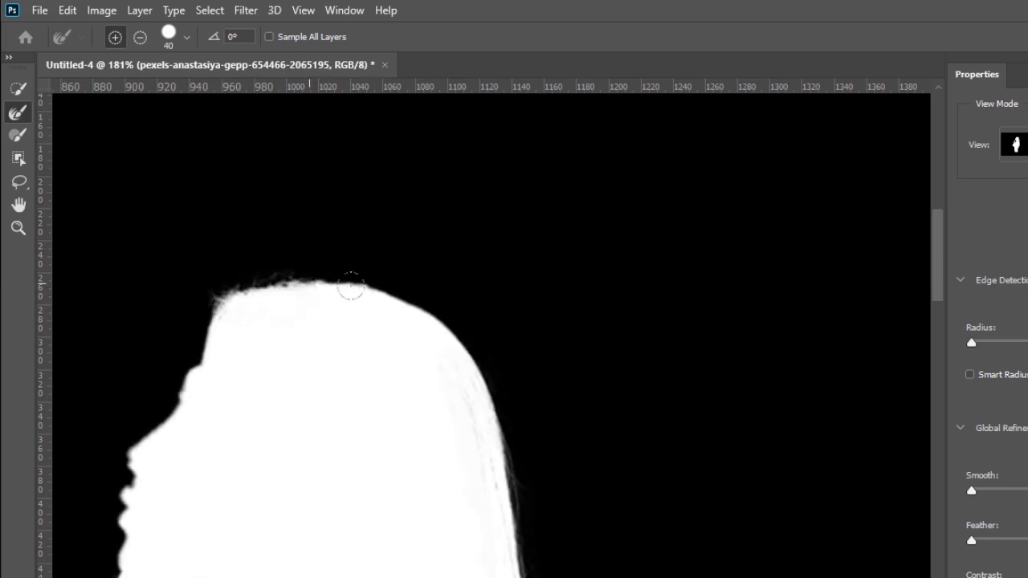
mouse_move(351, 286)
mouse_down()
mouse_move(441, 319)
mouse_move(404, 306)
mouse_move(426, 319)
mouse_up()
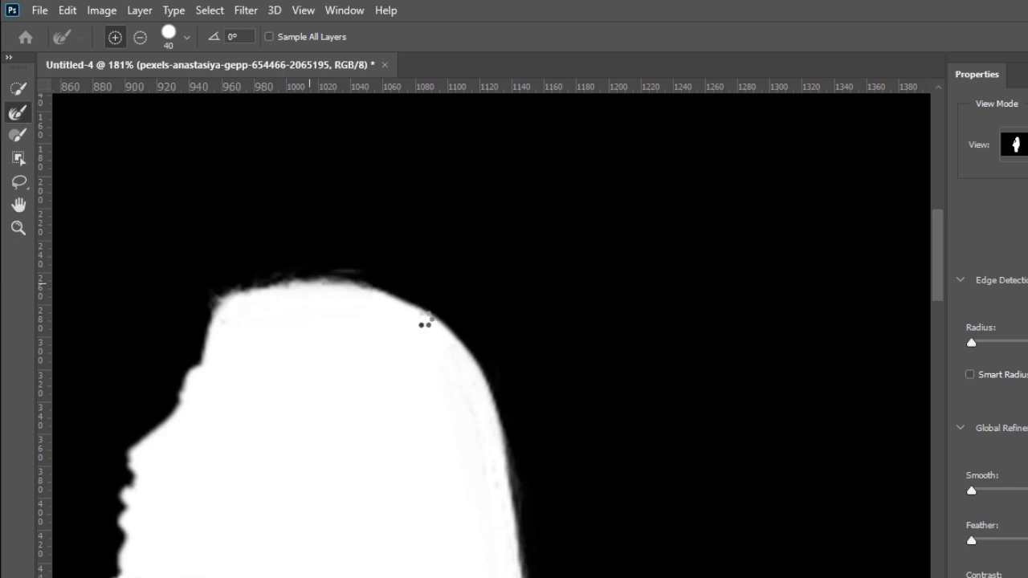
mouse_move(372, 282)
mouse_down()
mouse_move(400, 294)
mouse_move(429, 327)
mouse_move(461, 409)
mouse_move(503, 379)
mouse_up()
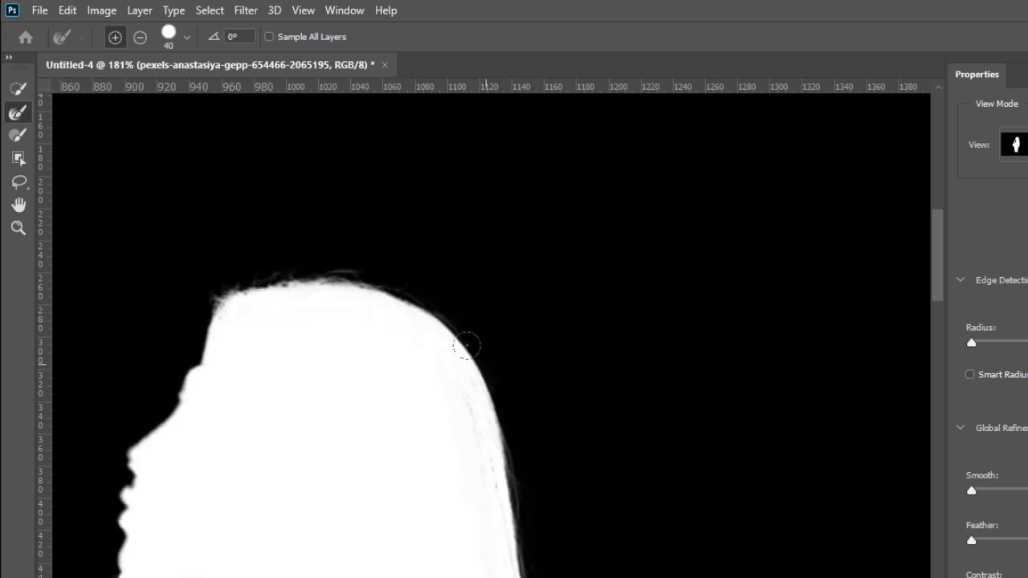
scroll(298, 261, up, 4)
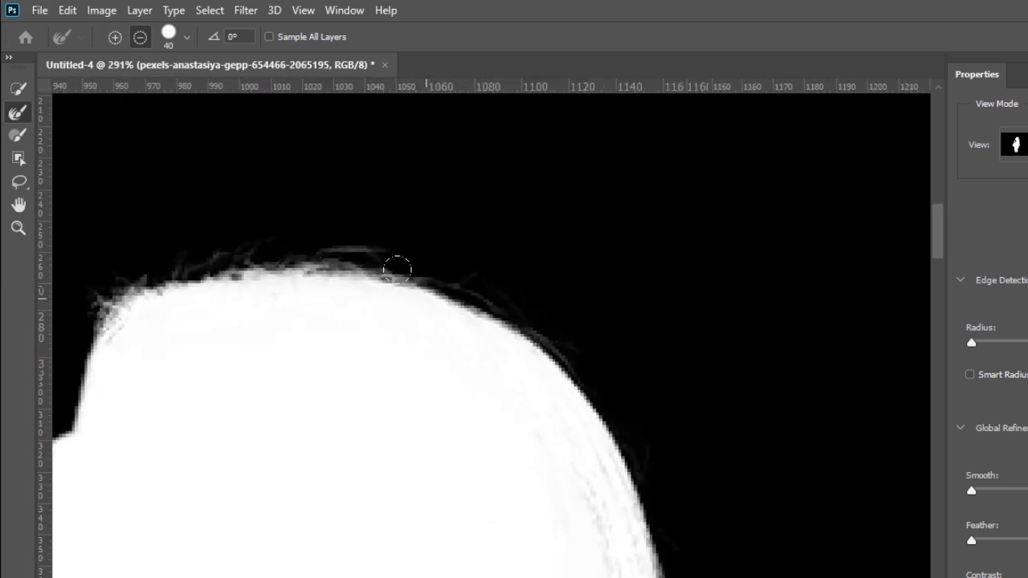
- Check the refined hair edges in the mask and set the view mode to Onion Skin
scroll(397, 269, down, 6)
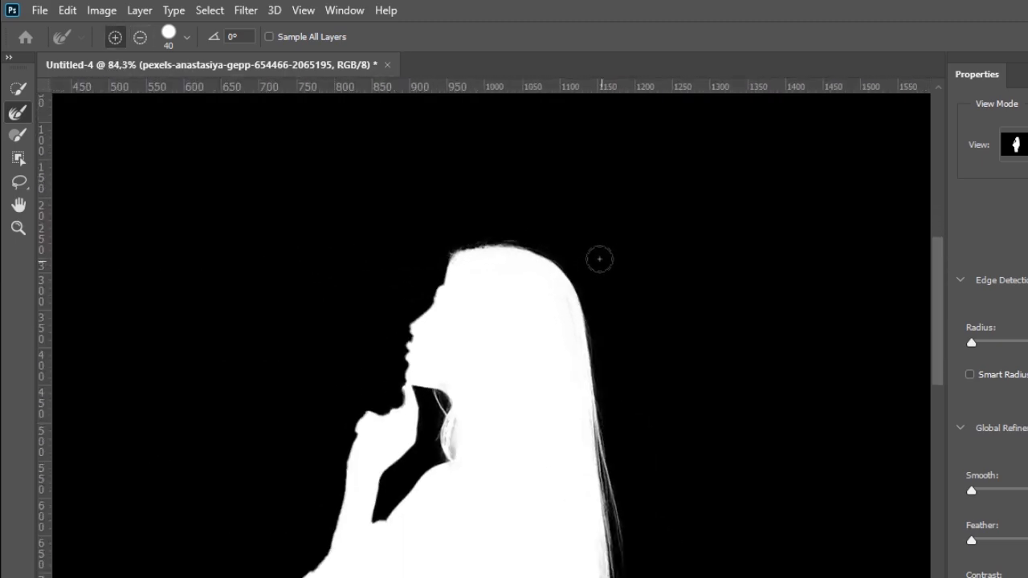
scroll(599, 259, down, 8)
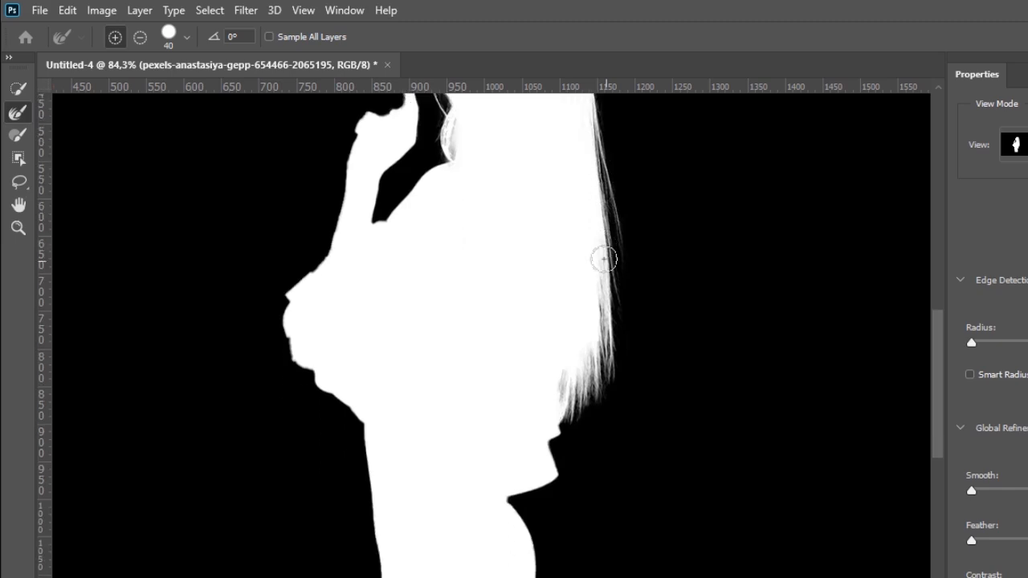
scroll(604, 259, up, 4)
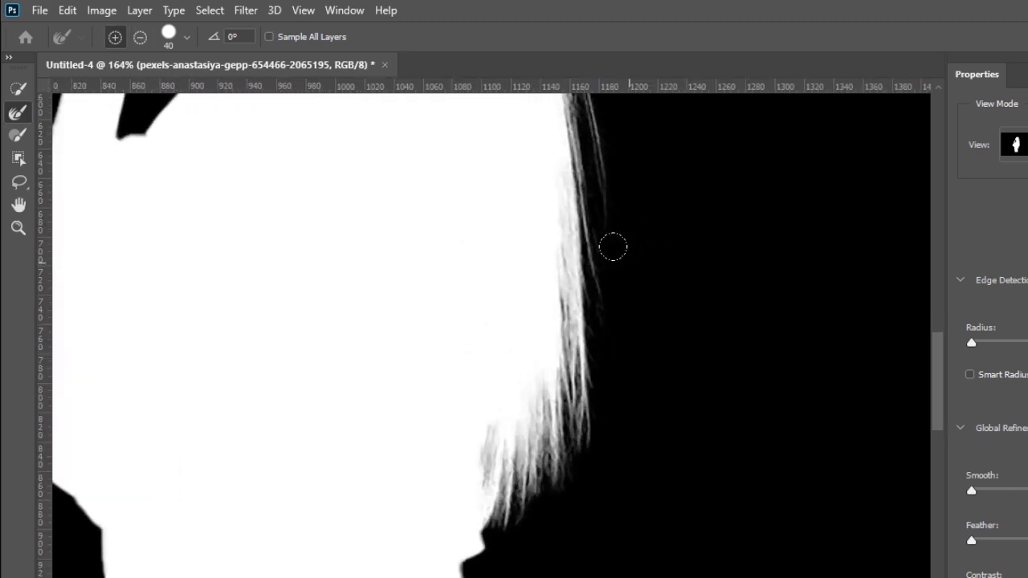
scroll(612, 248, down, 4)
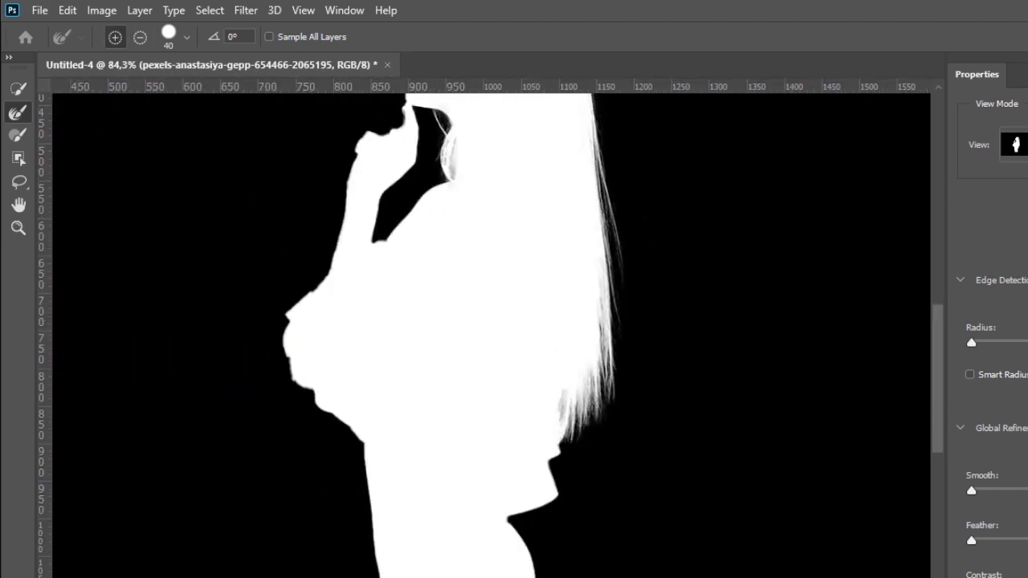
click(1016, 146)
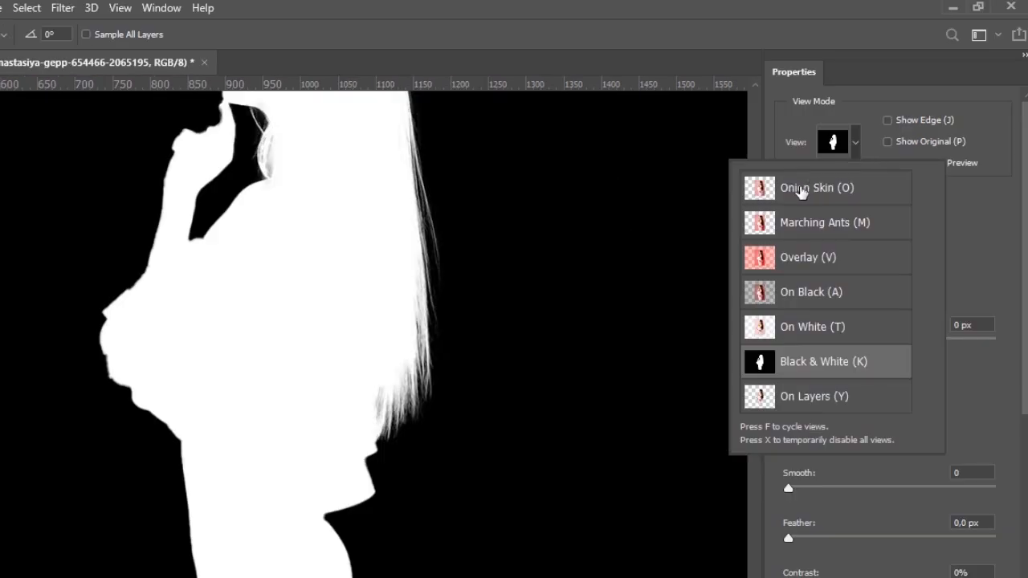
click(801, 188)
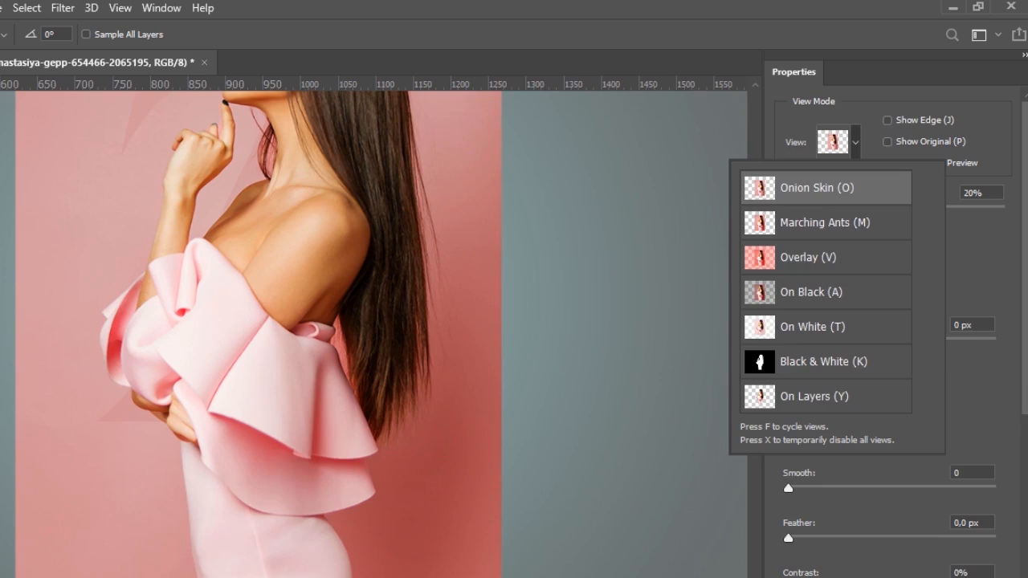
- Set the refinement's output to Layer Mask and apply it to the photo layer
scroll(889, 329, down, 7)
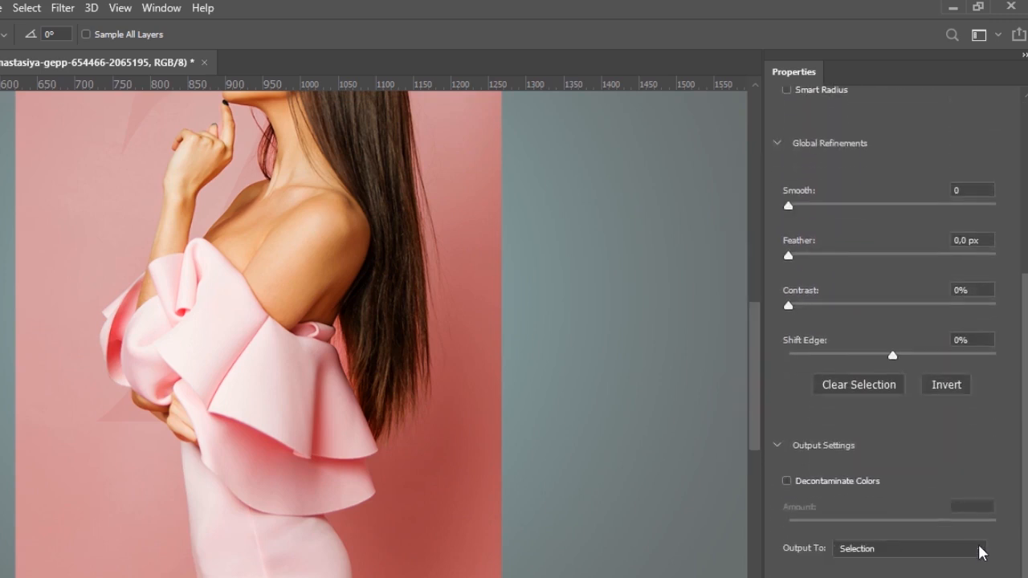
click(979, 551)
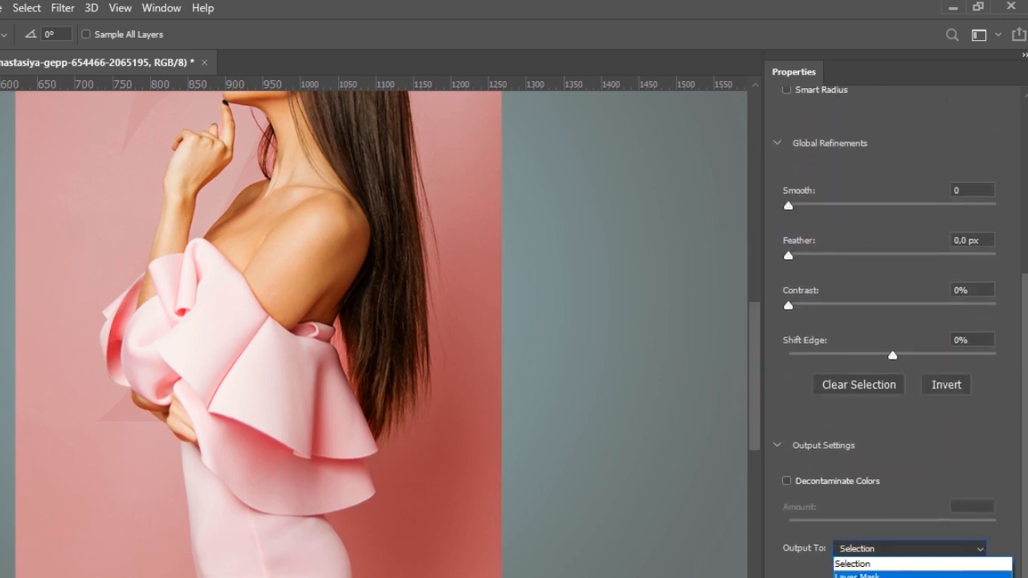
click(865, 575)
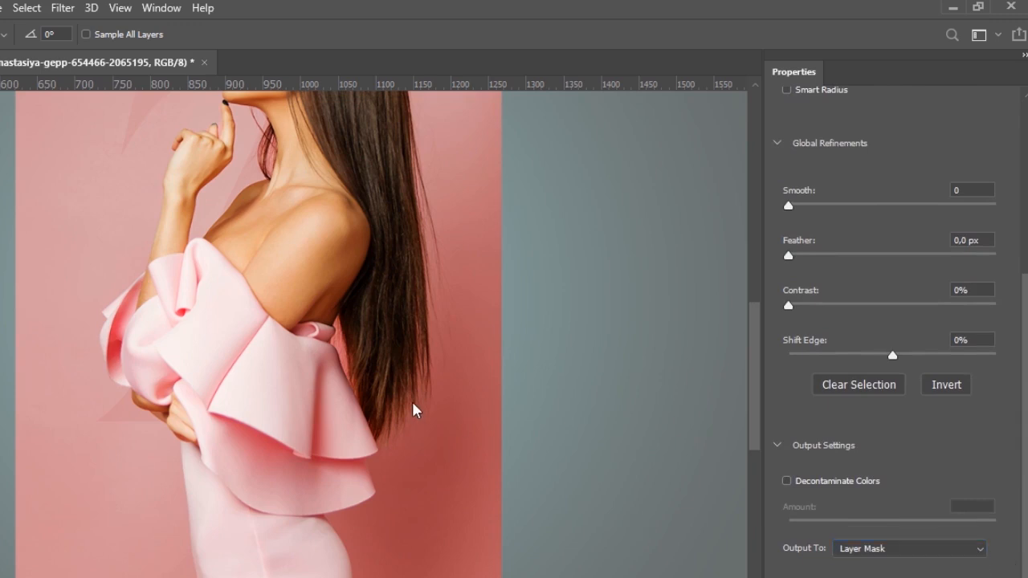
key(Return)
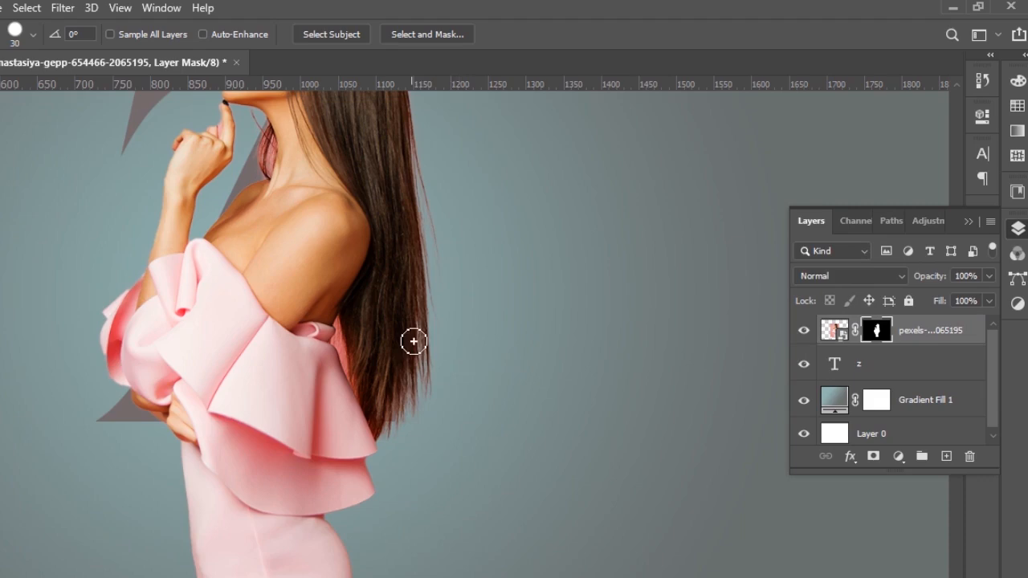
- Examine the cut-out's edges around the hair tips and the raised hand against the gradient background
scroll(481, 329, up, 3)
scroll(408, 487, up, 2)
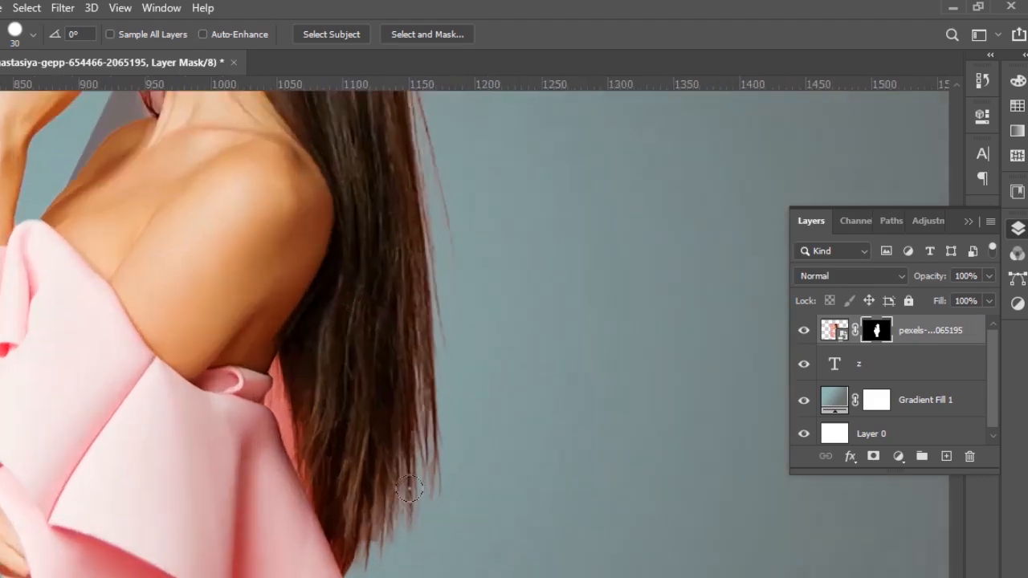
scroll(468, 360, down, 4)
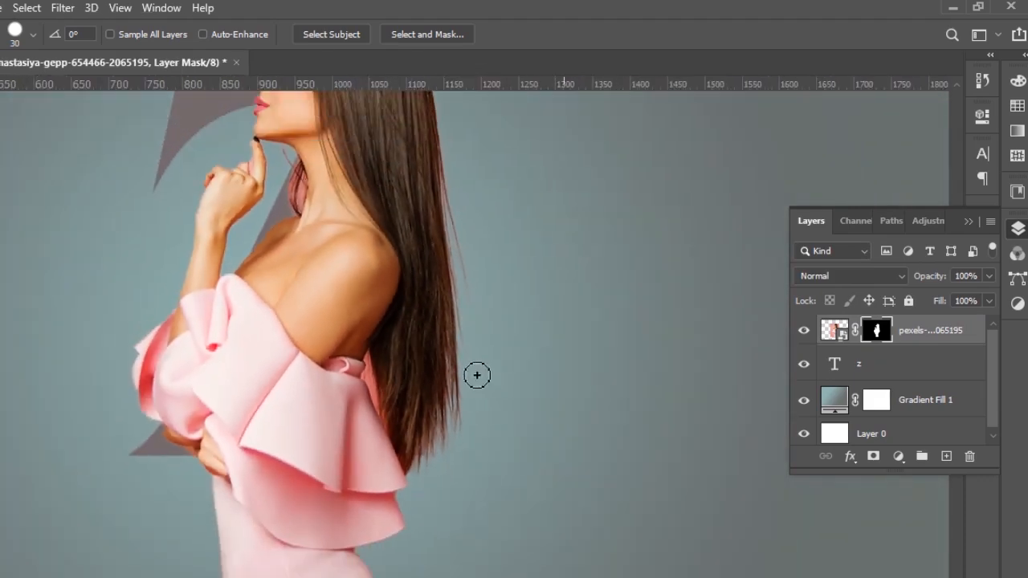
scroll(475, 276, up, 1)
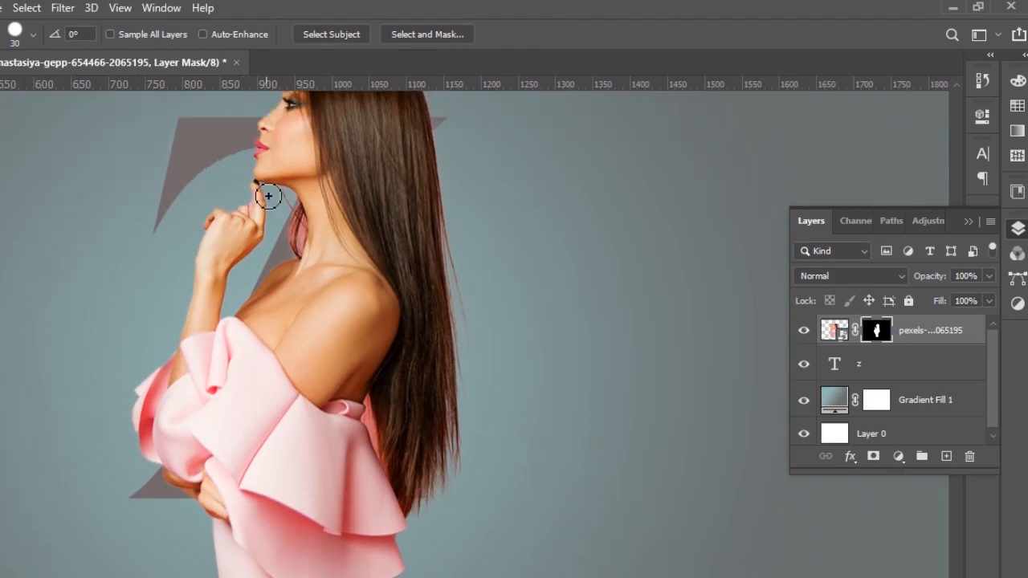
scroll(383, 221, down, 1)
scroll(423, 467, up, 2)
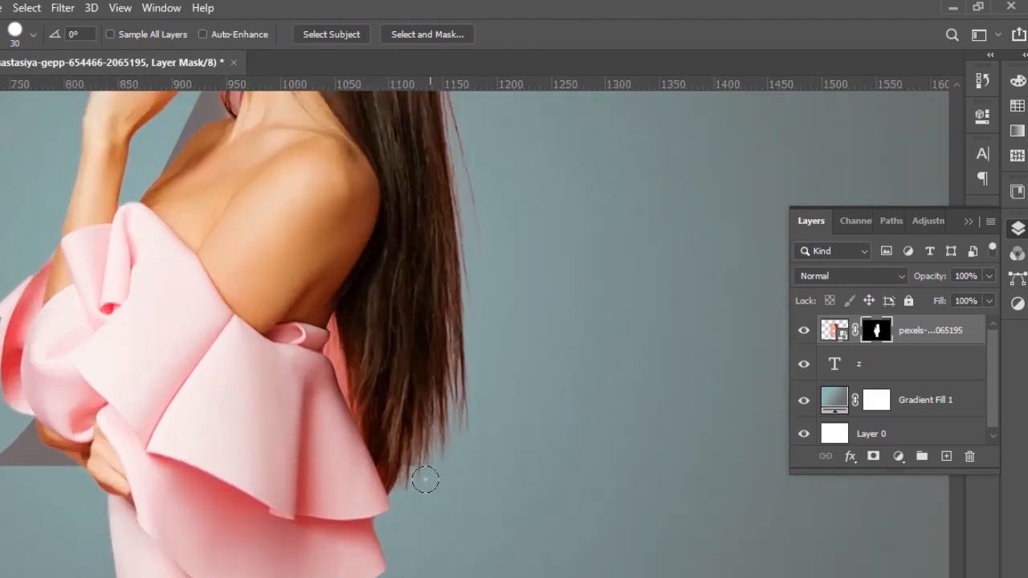
- Scale the woman's cut-out down to about 54% and move it up onto the letter Z
scroll(426, 471, down, 2)
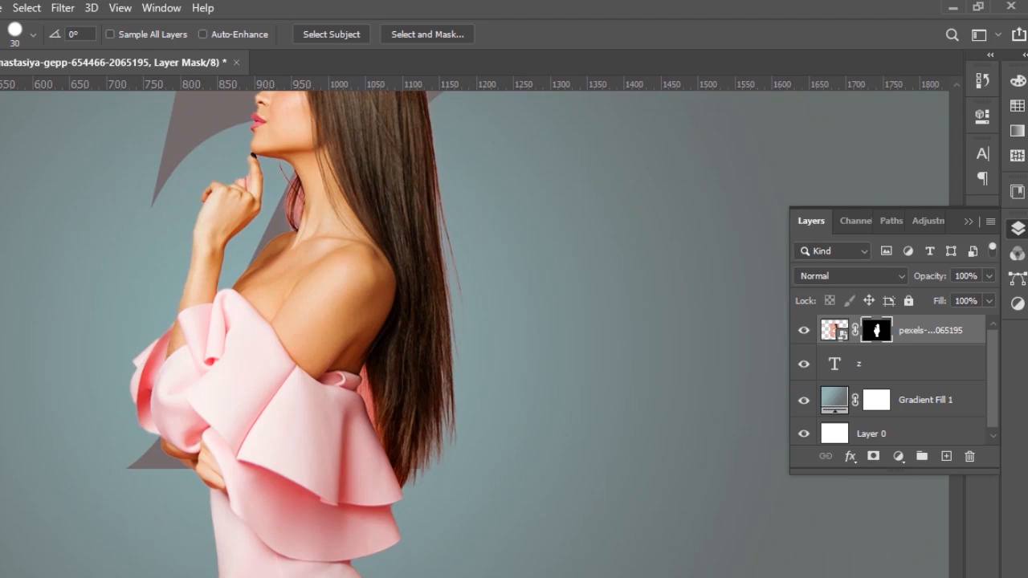
key(v)
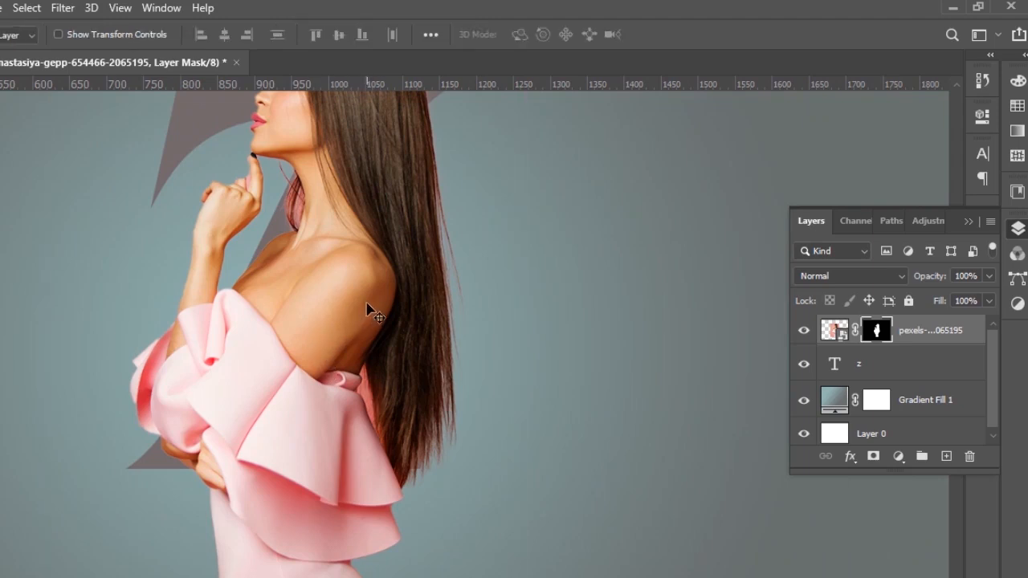
scroll(369, 313, down, 1)
scroll(370, 314, down, 1)
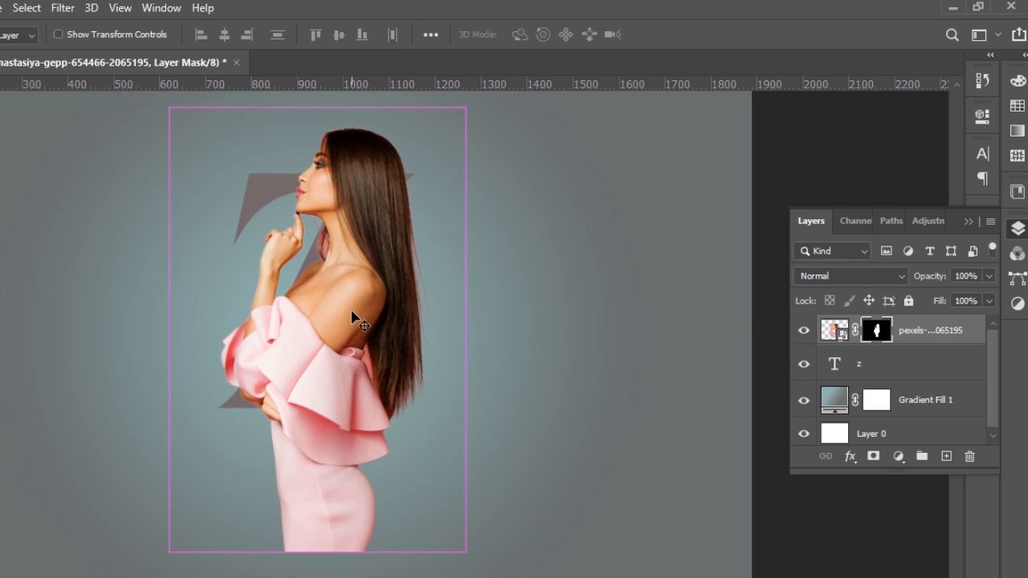
key(ctrl+t)
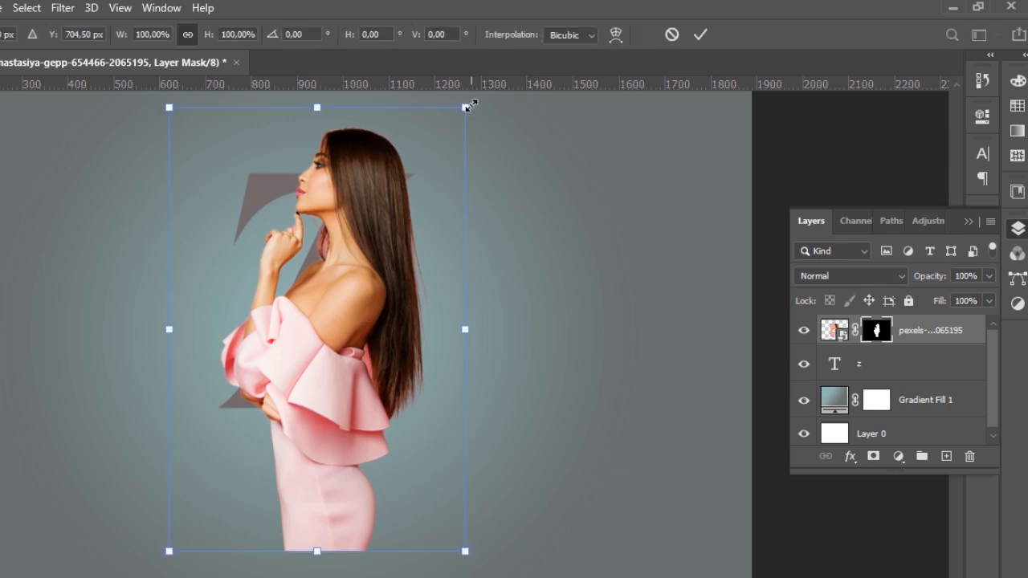
drag(468, 105, 356, 193)
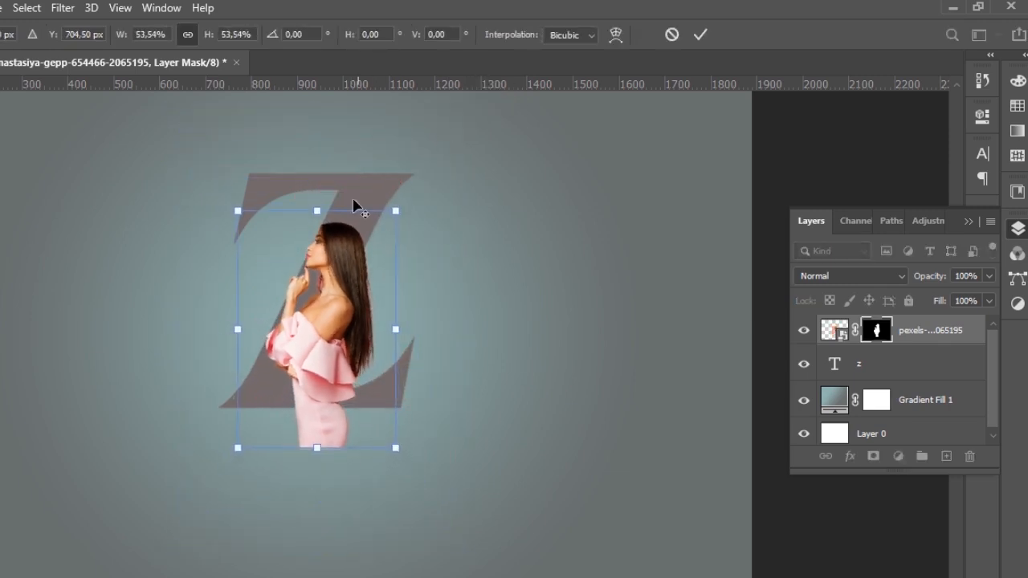
drag(322, 345, 323, 293)
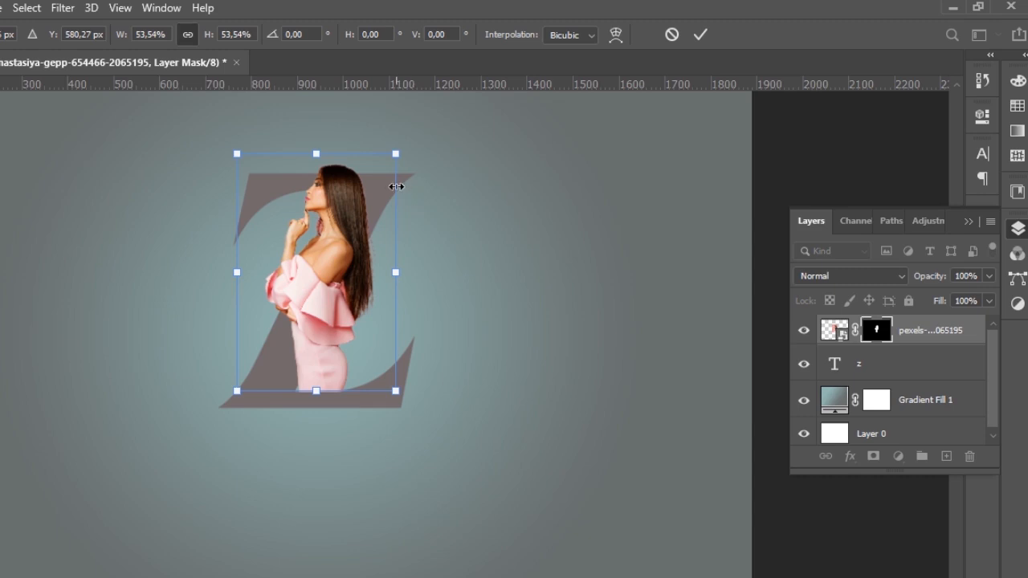
- Enlarge the cut-out so the head rises above the letter Z, with its lower edge aligned to the letter's base
scroll(396, 186, up, 1)
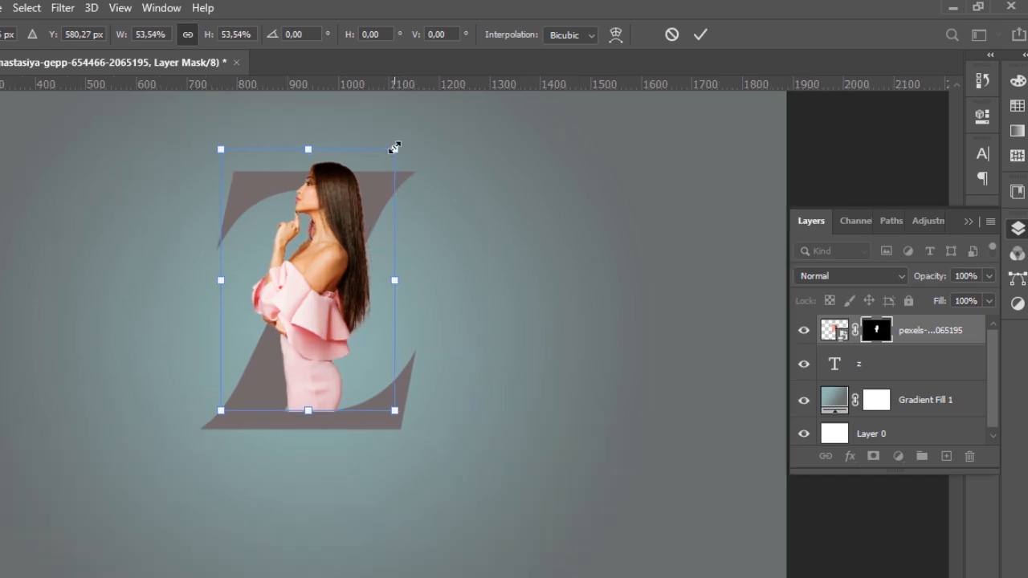
drag(395, 148, 402, 138)
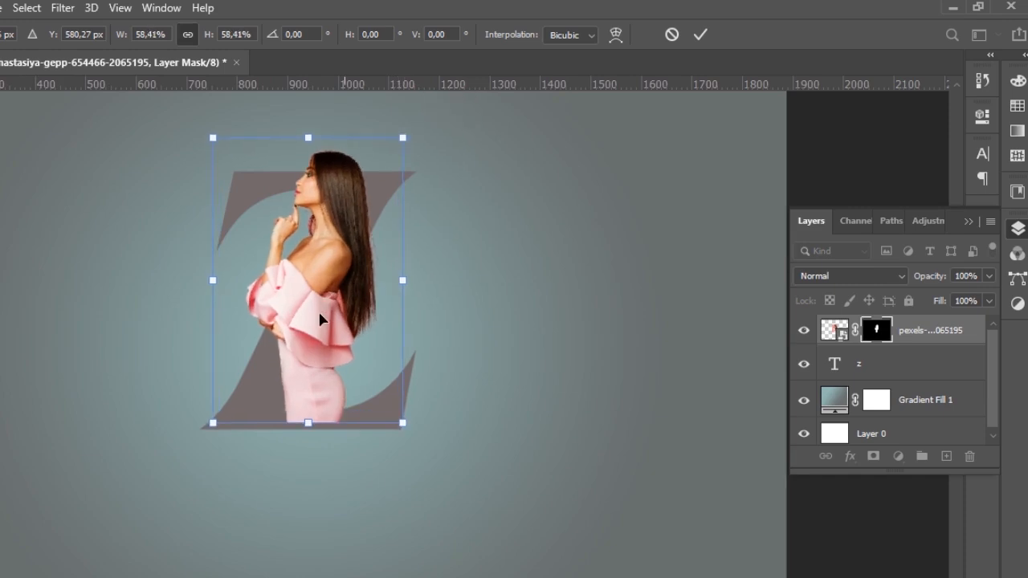
drag(314, 364, 263, 360)
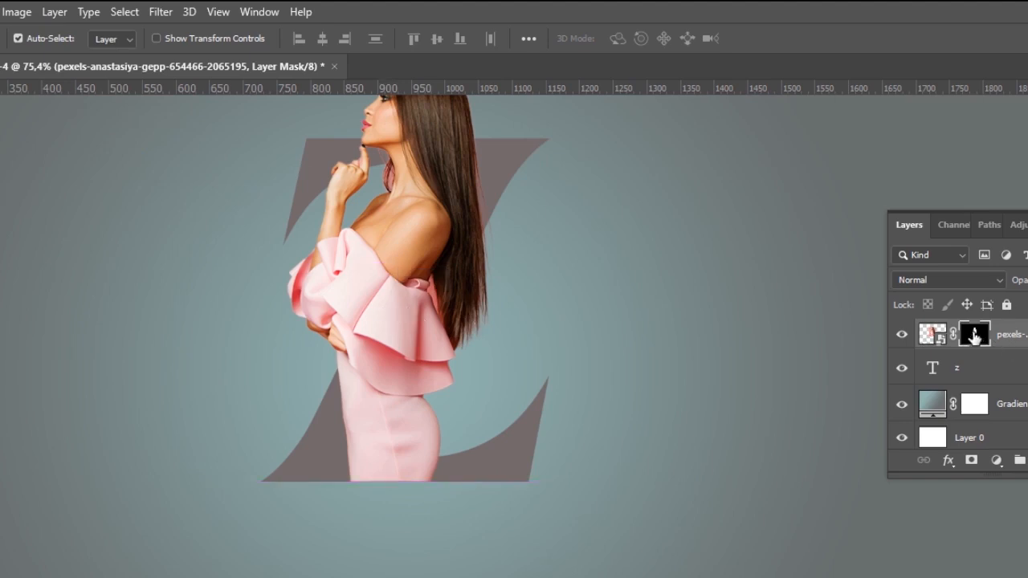
- Convert the masked photo layer of the woman to a smart object
right_click(938, 337)
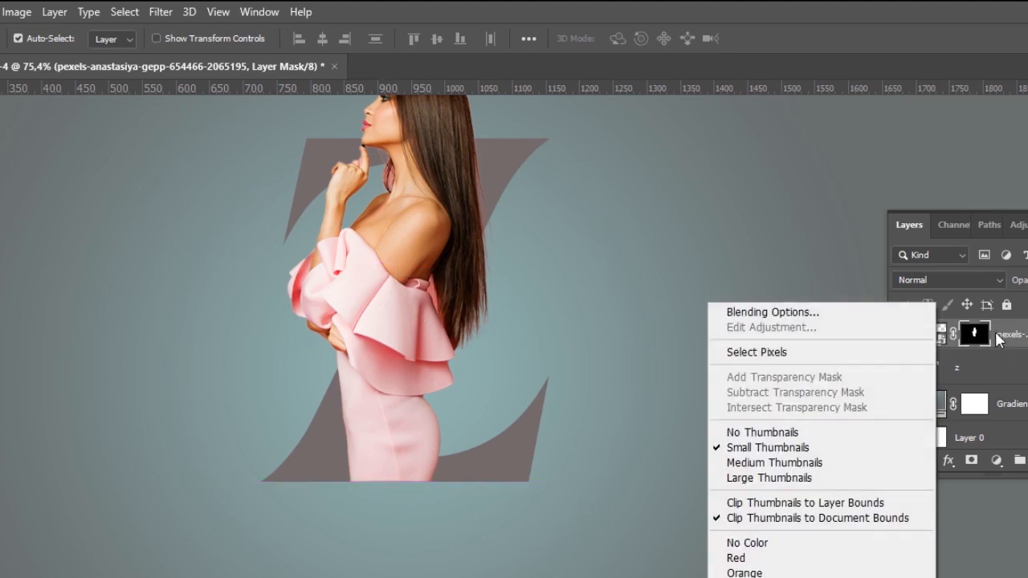
right_click(999, 341)
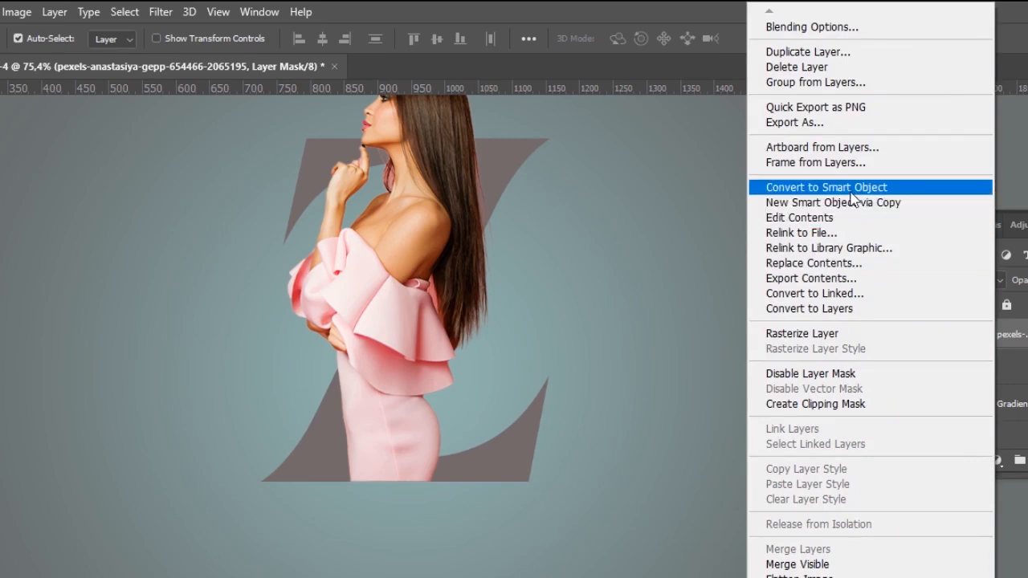
click(854, 190)
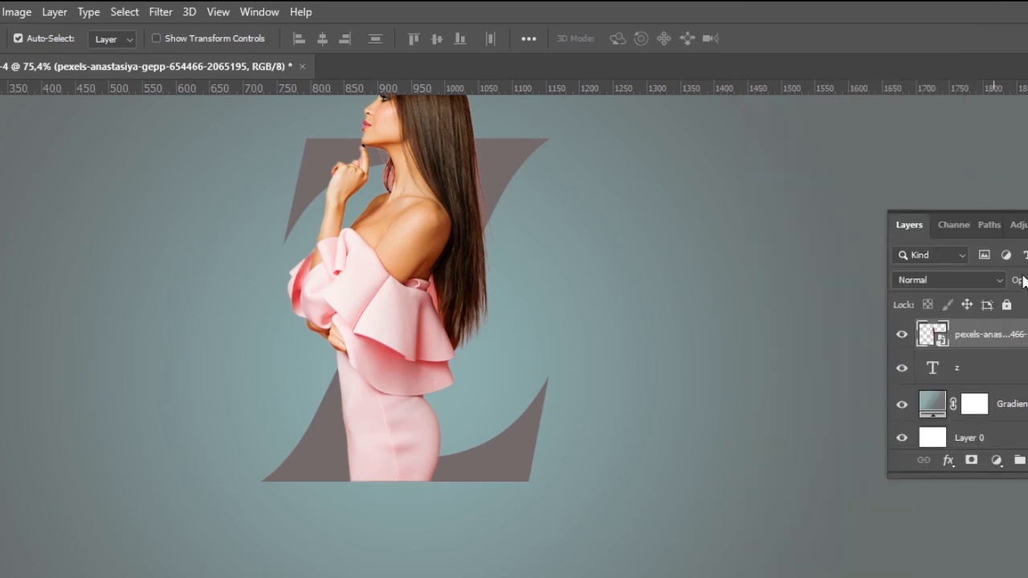
- Select the pixels of the letter z text layer and turn that selection into a layer mask on the photo layer
click(919, 372)
right_click(929, 367)
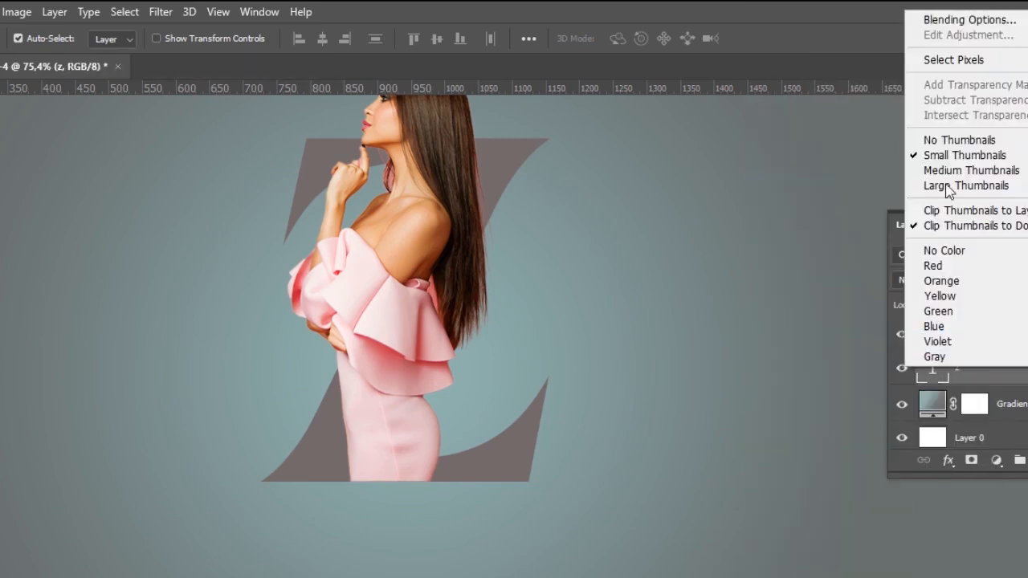
click(951, 60)
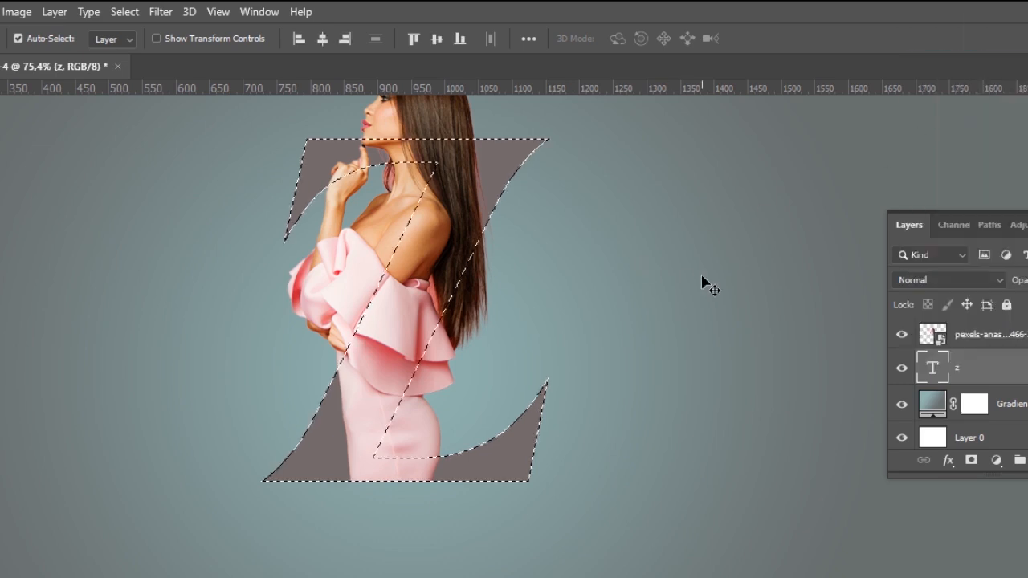
click(978, 339)
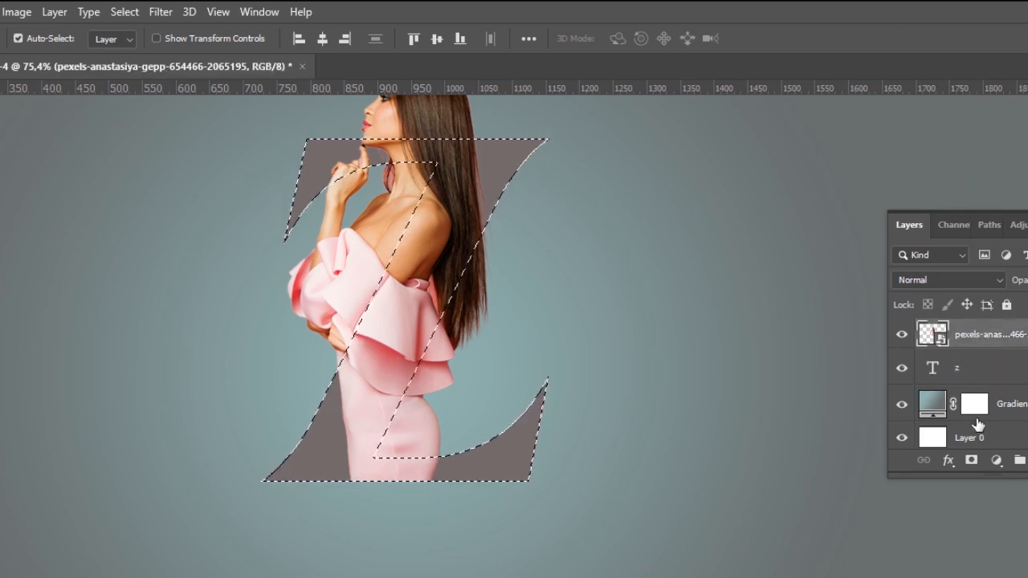
click(972, 462)
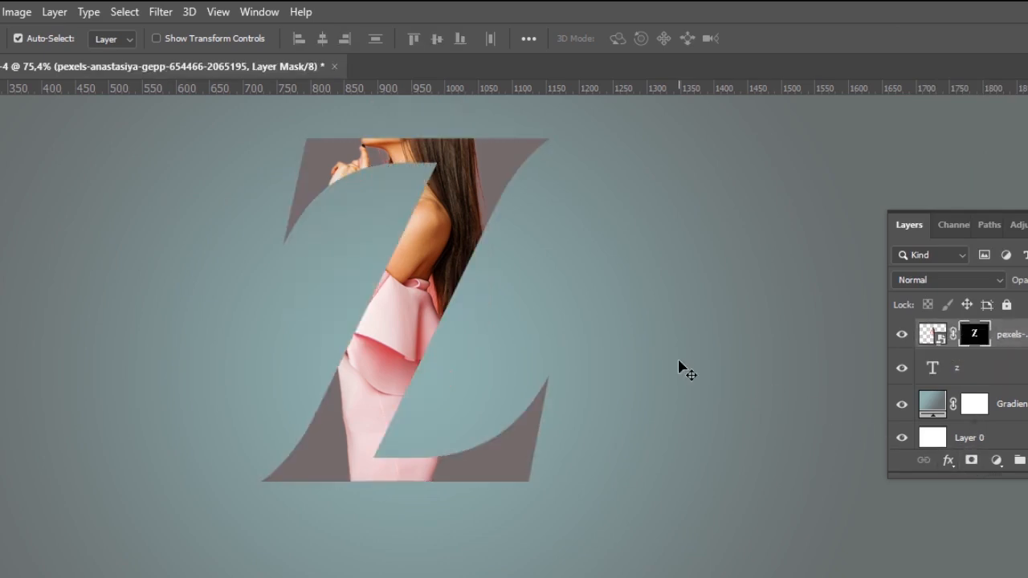
- Duplicate the Z-masked photo layer, delete the mask from the upper copy and hide that copy
scroll(679, 367, up, 3)
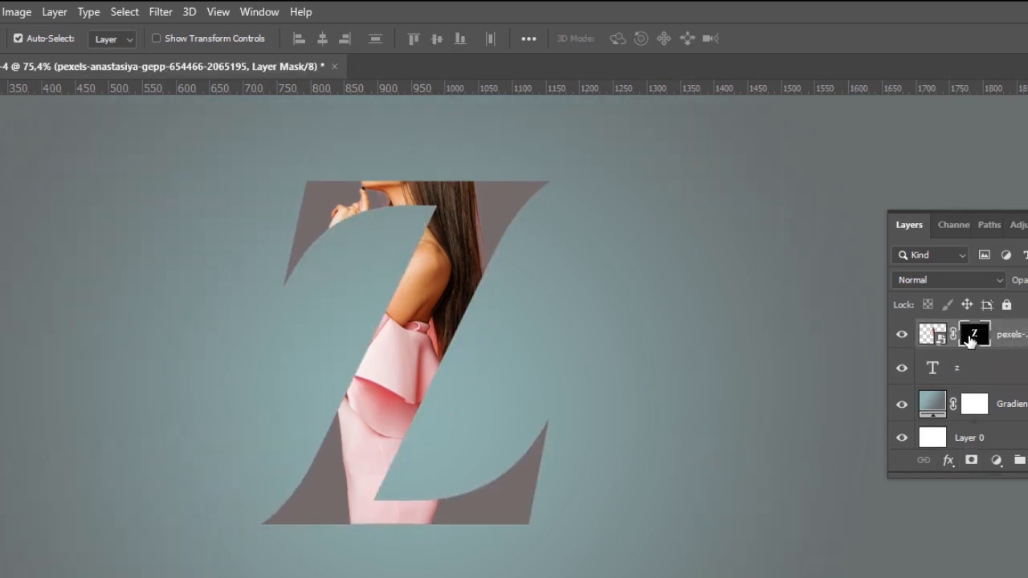
click(929, 338)
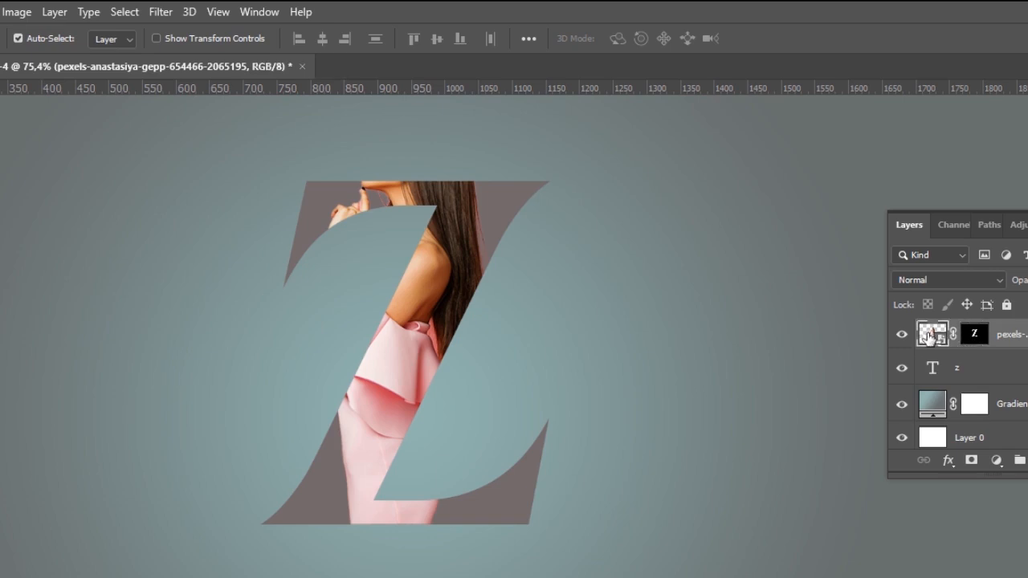
key(ctrl+j)
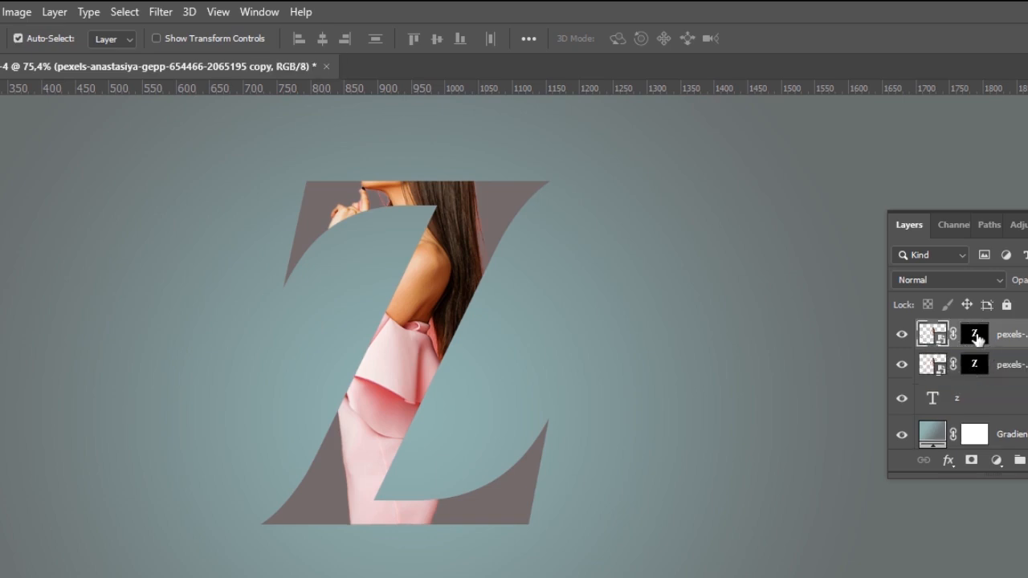
drag(973, 338, 949, 383)
click(902, 334)
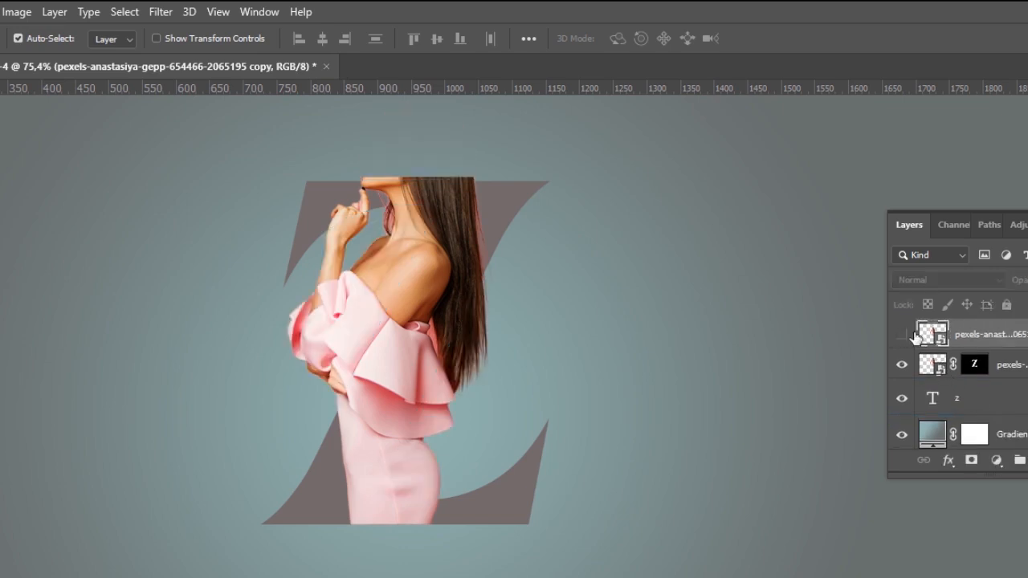
- Paint along the base of the lower photo layer's Z mask with a soft brush to fade the dress's bottom edge
click(974, 367)
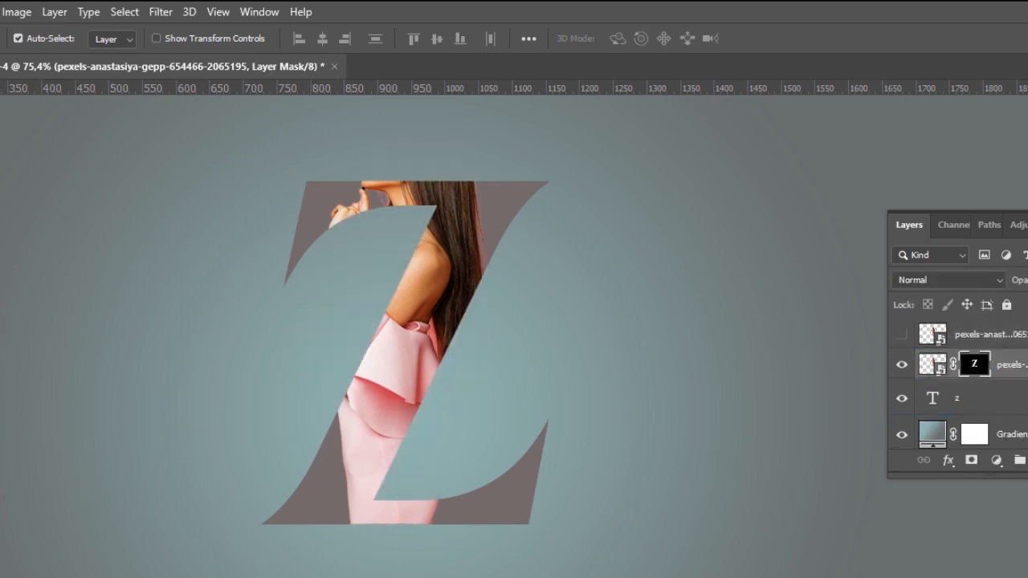
key(b)
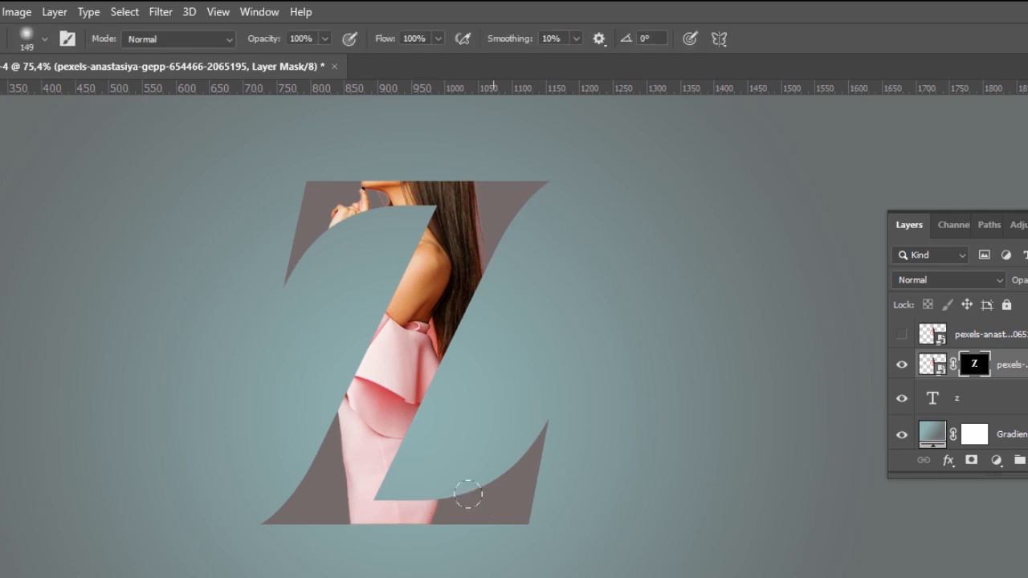
mouse_move(468, 496)
mouse_down()
mouse_move(297, 495)
mouse_move(439, 502)
mouse_move(391, 510)
mouse_up()
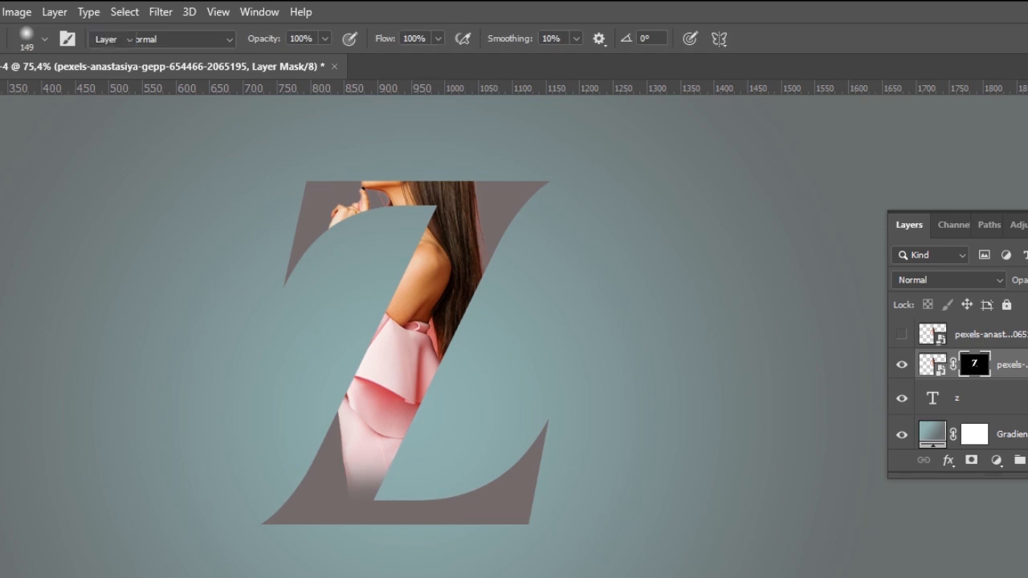
key(v)
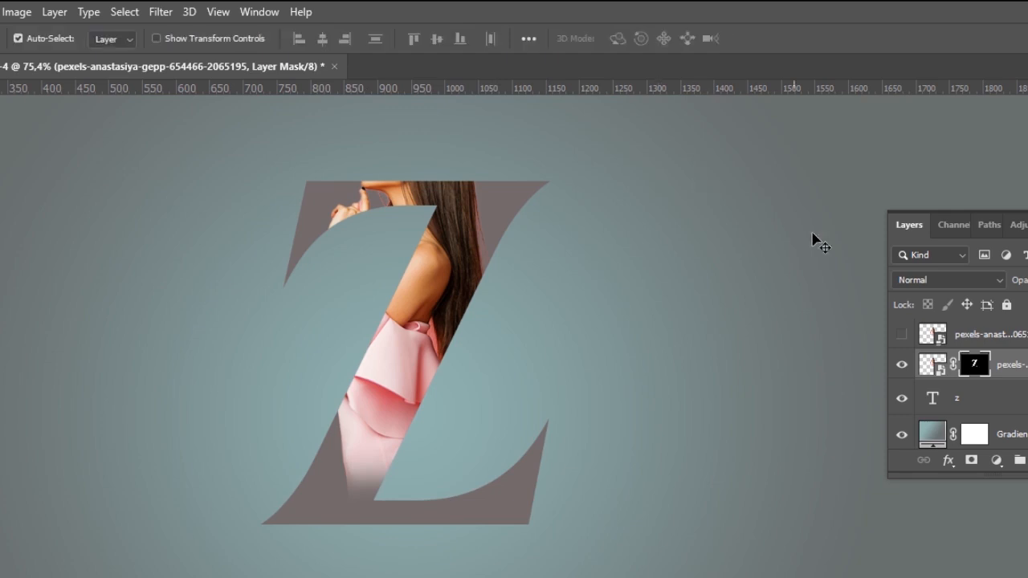
- Show the upper photo copy, give it a white layer mask and ready the Brush tool for masking
click(902, 335)
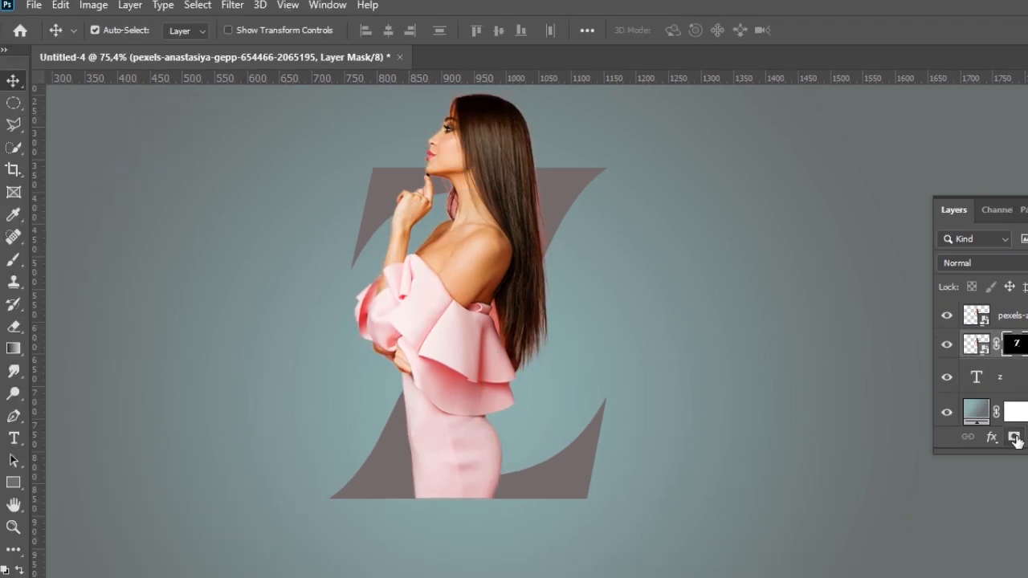
click(13, 258)
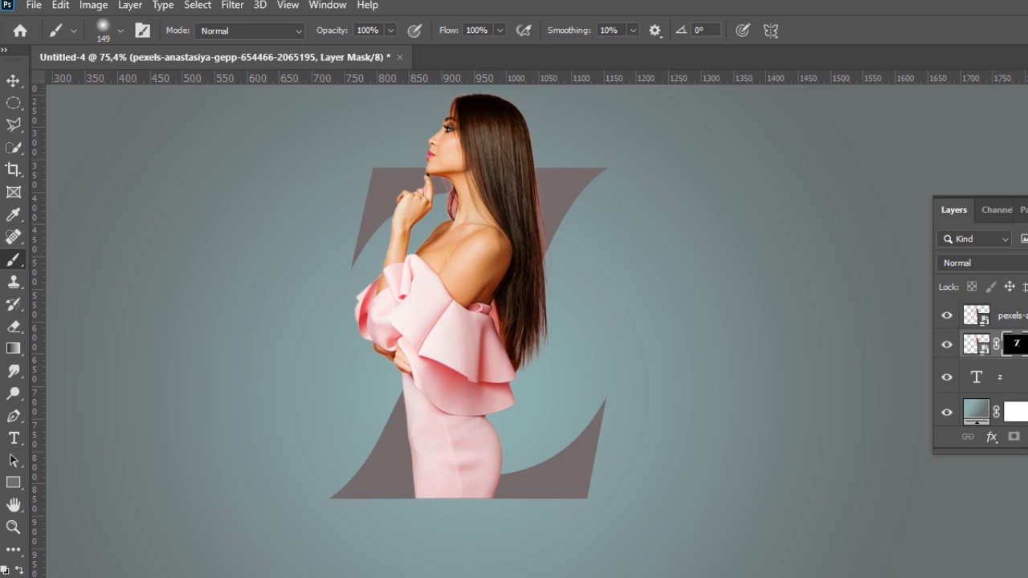
click(1023, 321)
click(1013, 436)
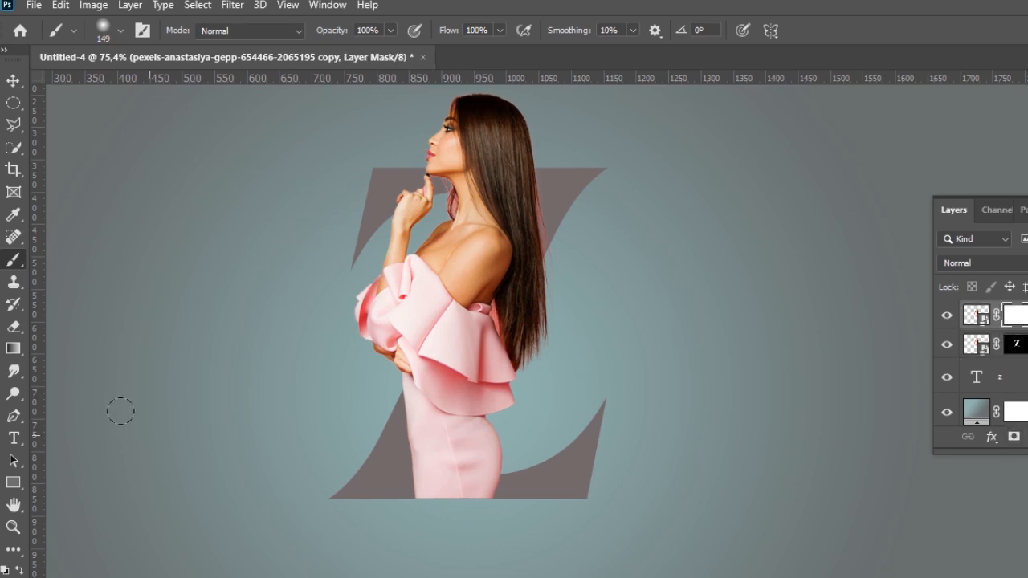
- Mask out the lower dress on the upper copy with a soft brush, leaving it only inside the Z, and check the blend
mouse_move(481, 434)
mouse_down()
mouse_move(441, 461)
mouse_move(514, 436)
mouse_up()
mouse_move(452, 420)
mouse_down()
mouse_move(479, 404)
mouse_move(477, 383)
mouse_move(476, 406)
mouse_move(431, 481)
mouse_move(379, 485)
mouse_move(466, 464)
mouse_move(392, 449)
mouse_move(427, 455)
mouse_up()
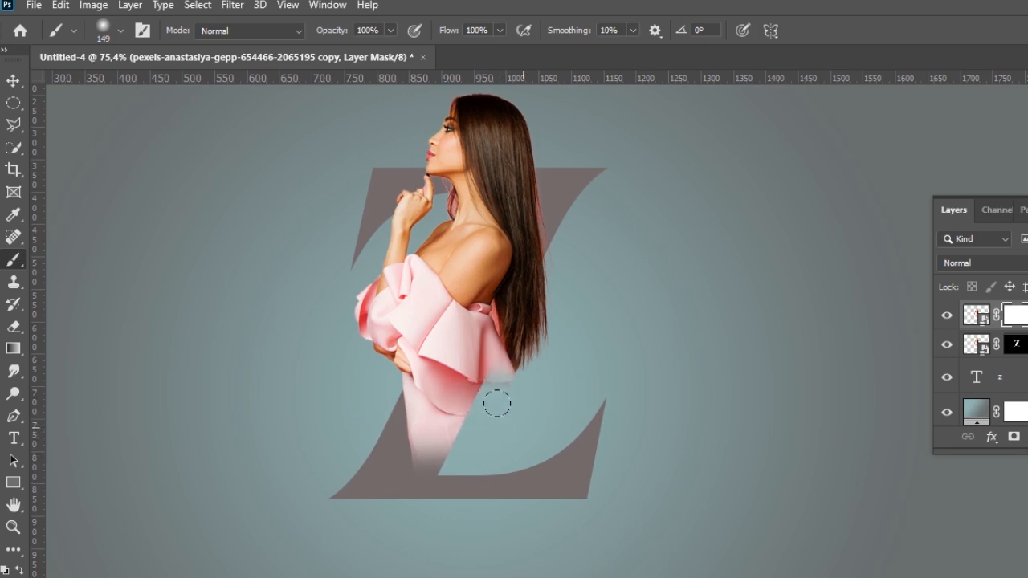
click(13, 81)
click(195, 149)
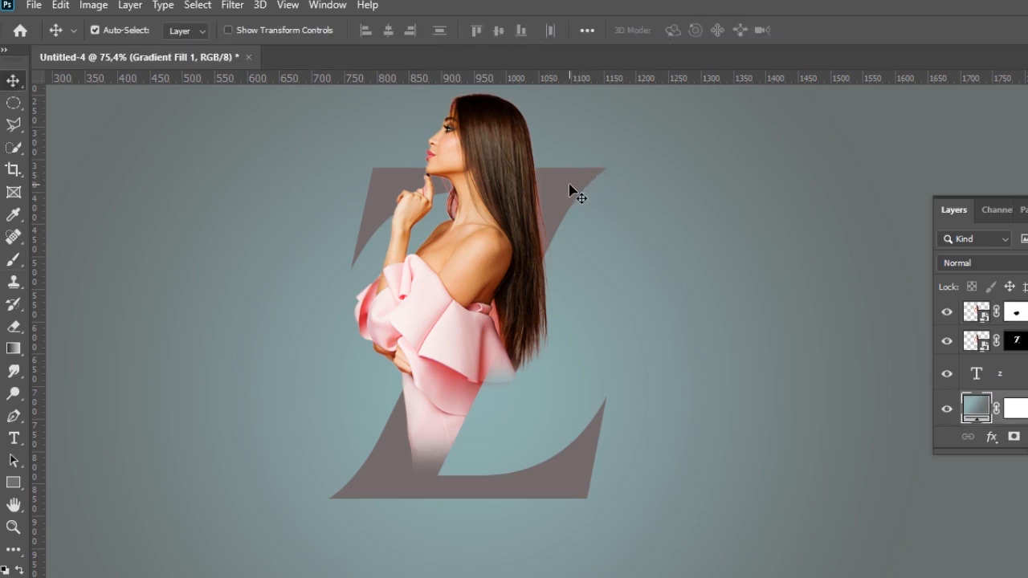
scroll(556, 193, up, 2)
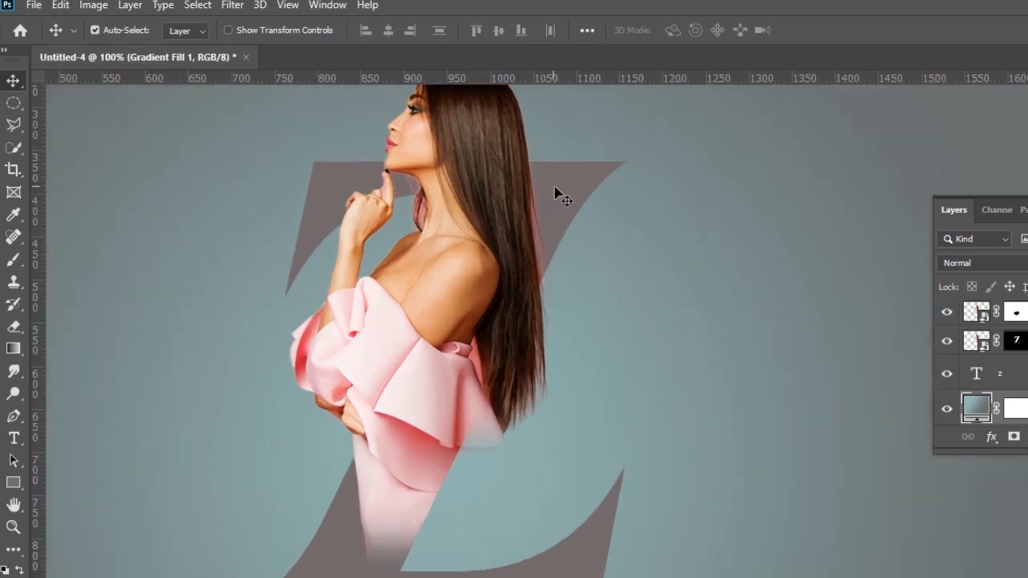
scroll(562, 190, down, 1)
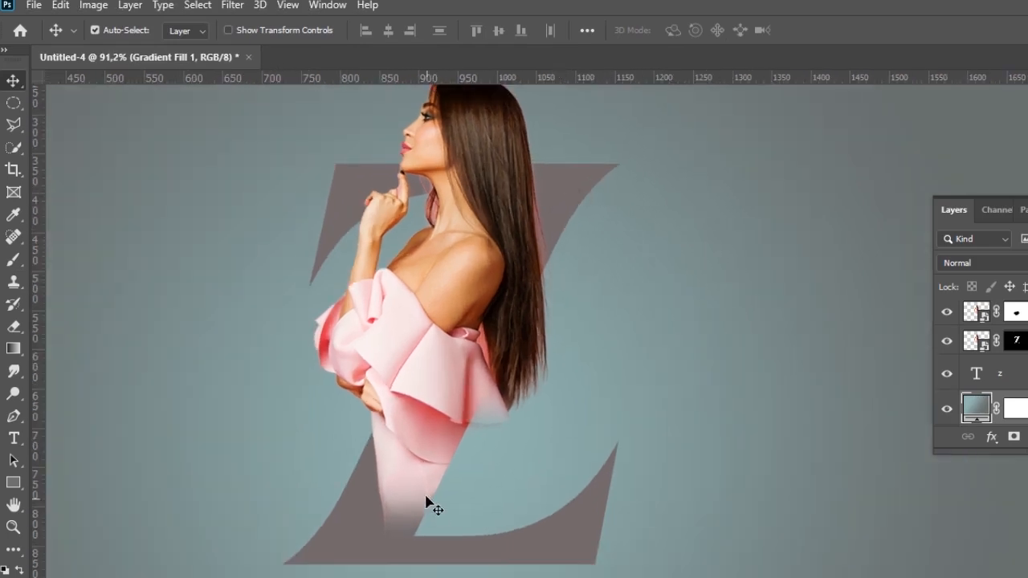
click(417, 471)
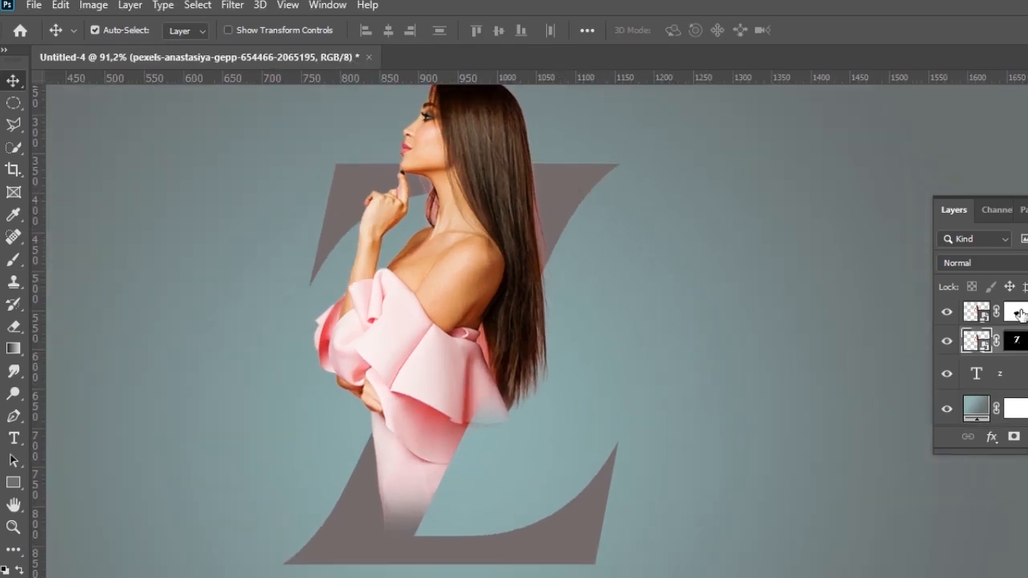
click(1017, 314)
key(b)
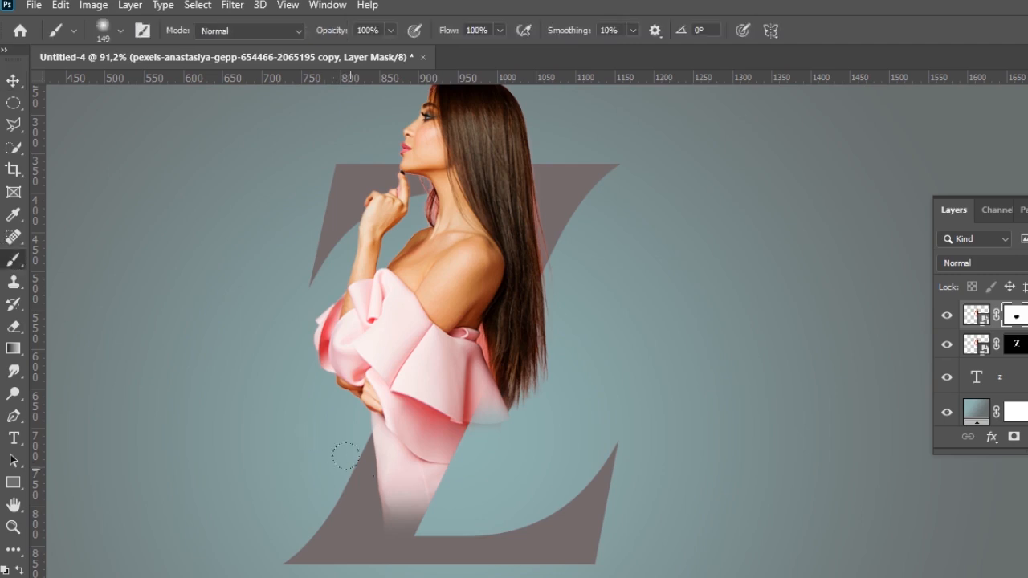
- Select the Z text layer, open its blending options and give it a white stroke
click(16, 79)
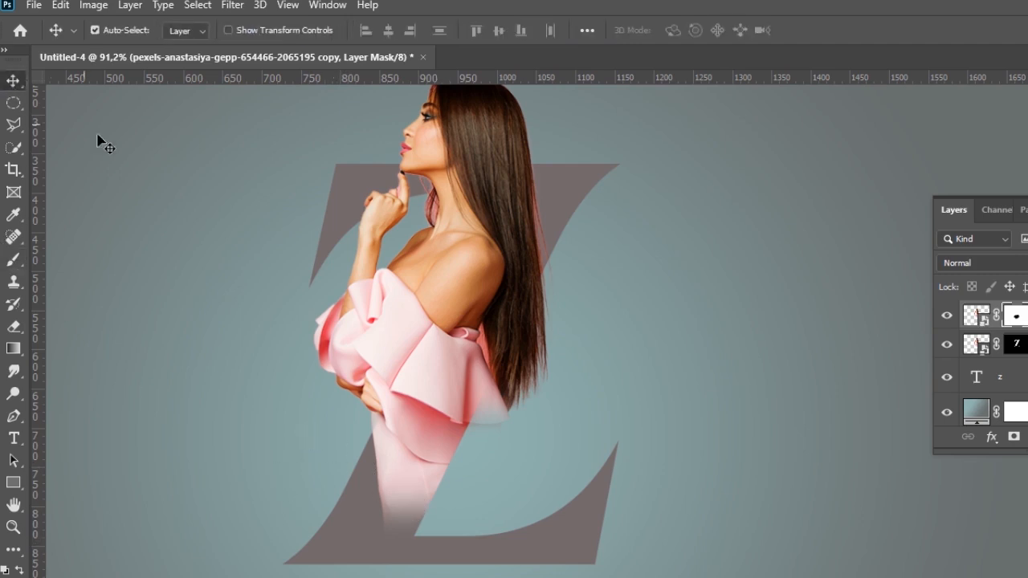
click(144, 162)
click(595, 188)
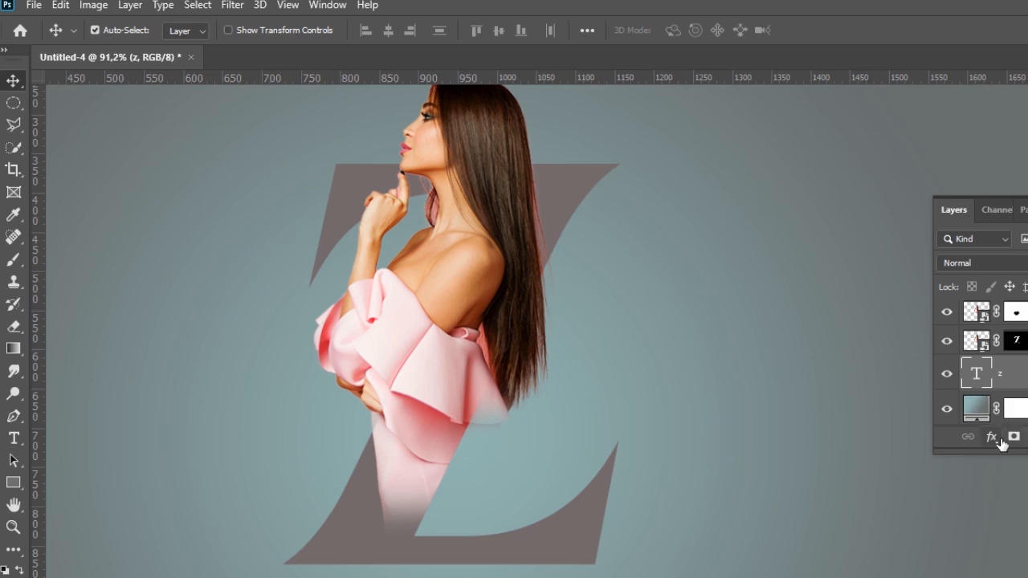
right_click(1014, 378)
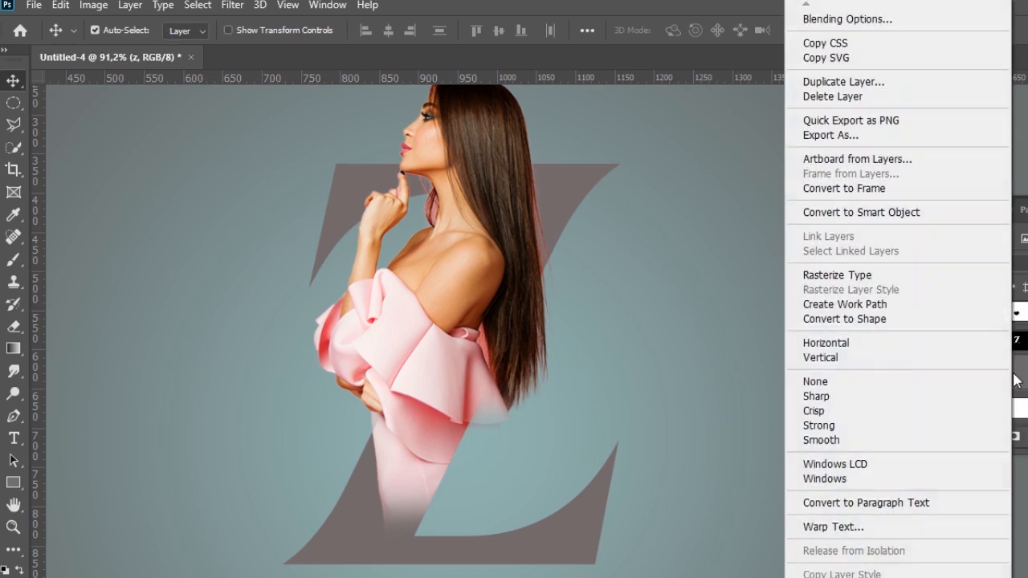
click(840, 19)
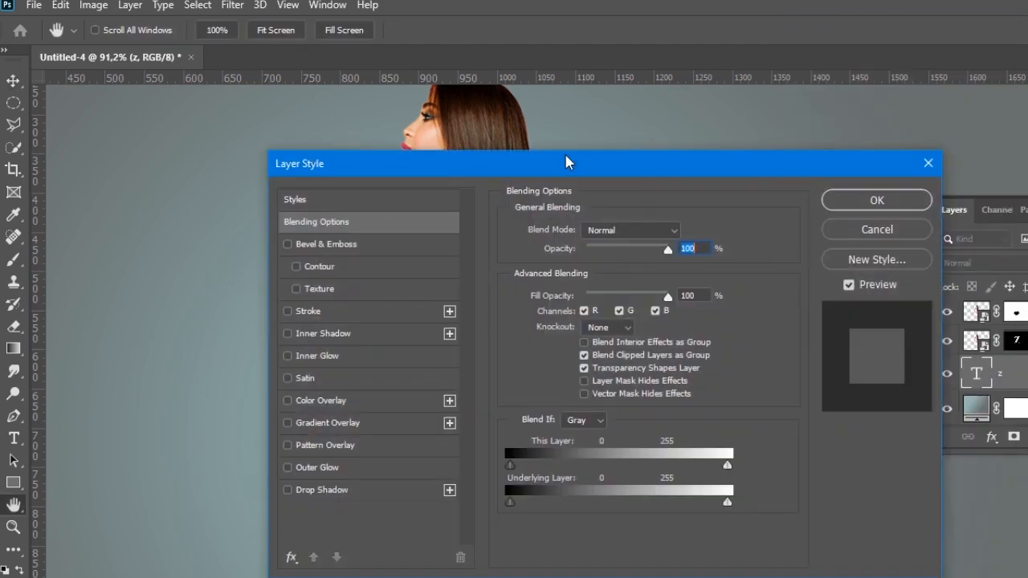
drag(565, 162, 838, 134)
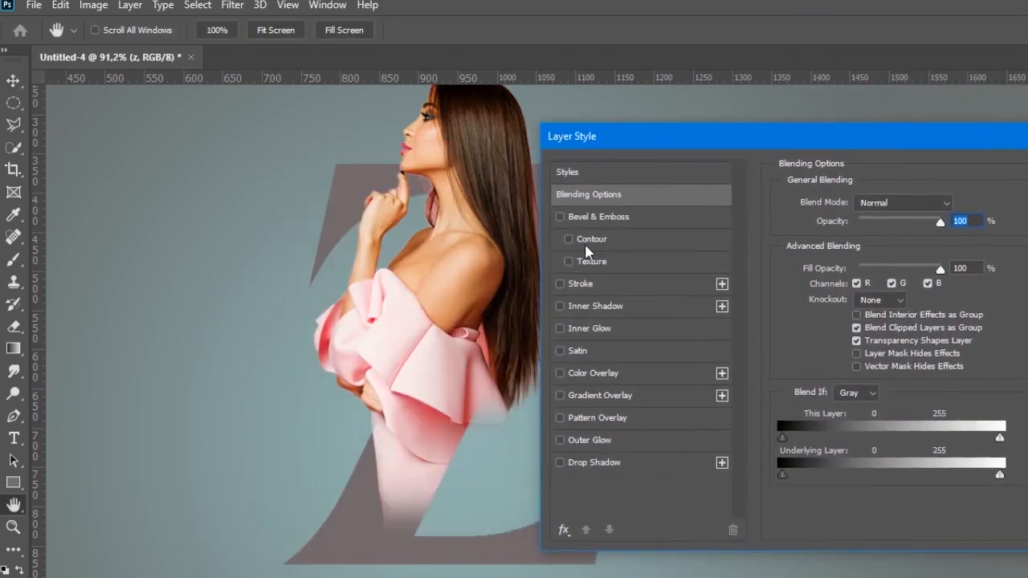
click(561, 284)
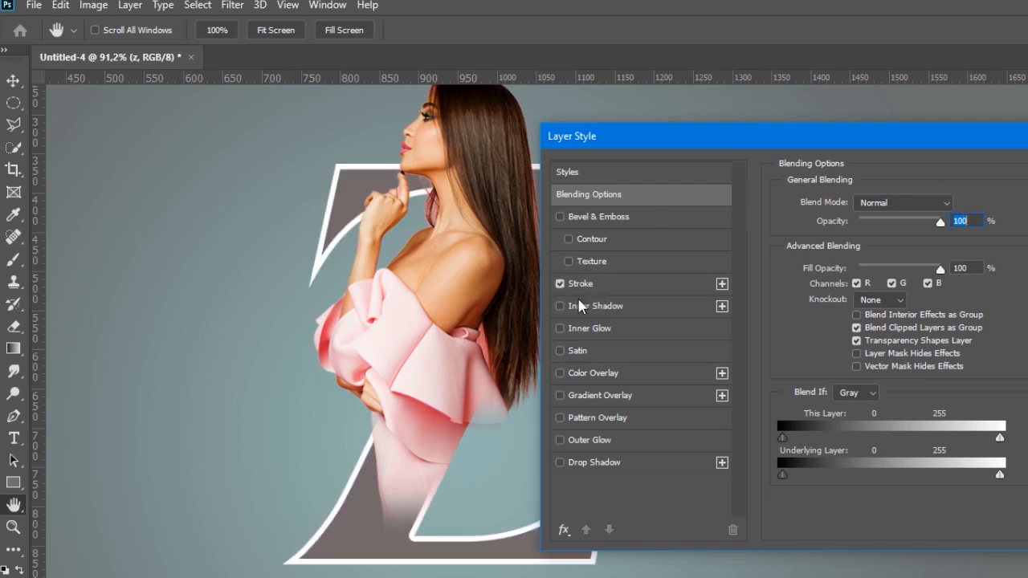
- Add a black Multiply inner shadow to the Z with 32% opacity and 35 px distance, lowering the choke and enlarging the size
click(600, 309)
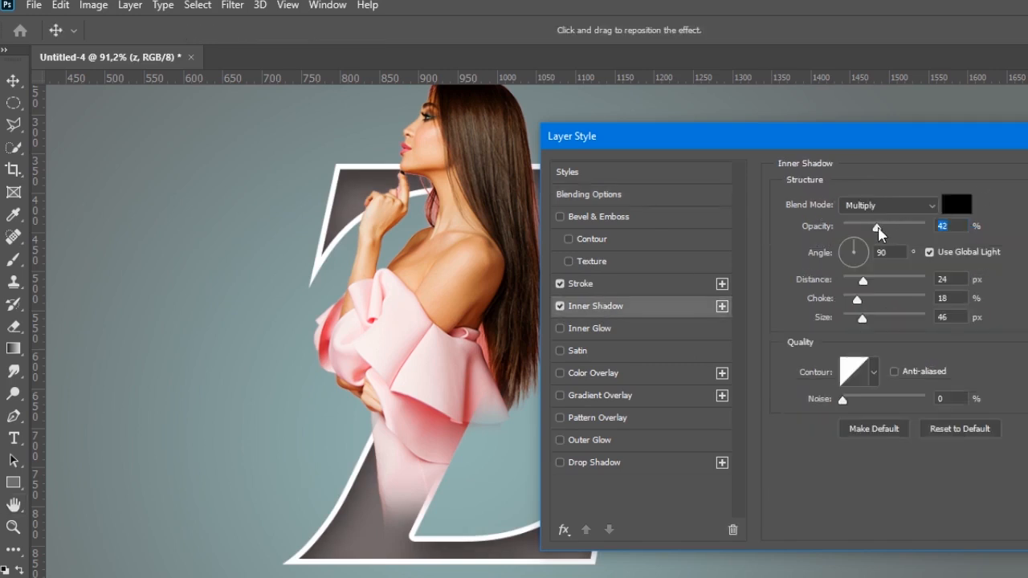
drag(879, 231, 870, 232)
drag(864, 281, 882, 291)
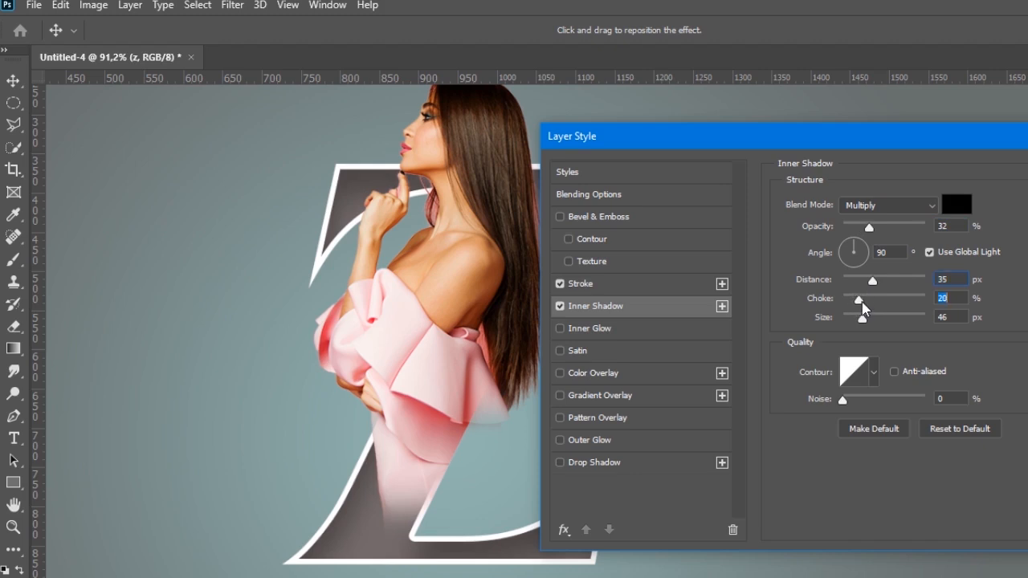
drag(827, 148, 920, 144)
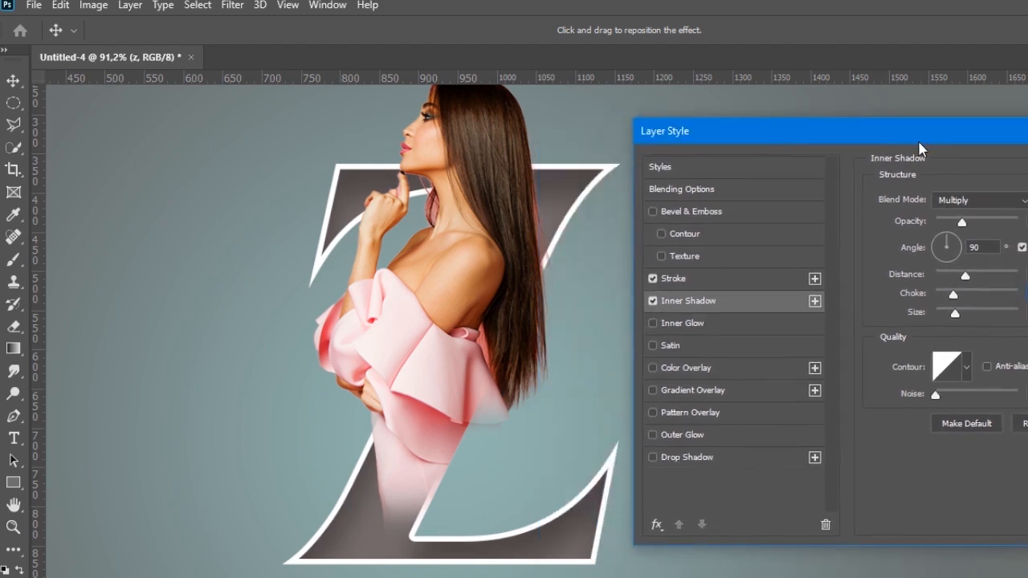
mouse_move(954, 314)
mouse_down()
mouse_move(946, 317)
mouse_move(973, 315)
mouse_move(945, 297)
mouse_up()
drag(999, 127, 1014, 104)
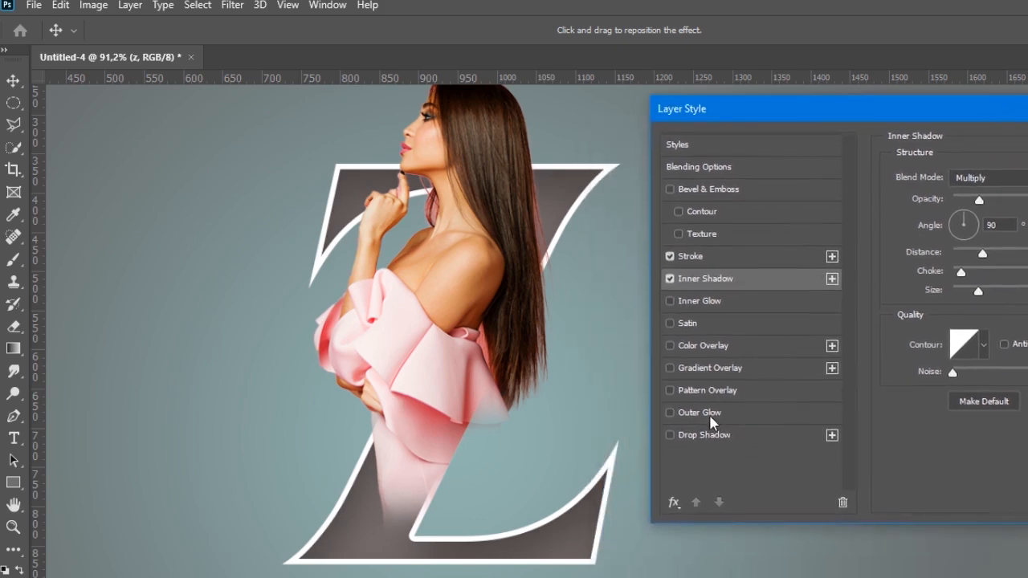
- Add a drop shadow to the Z, slightly lower its opacity, reduce its size and apply the layer style
click(670, 436)
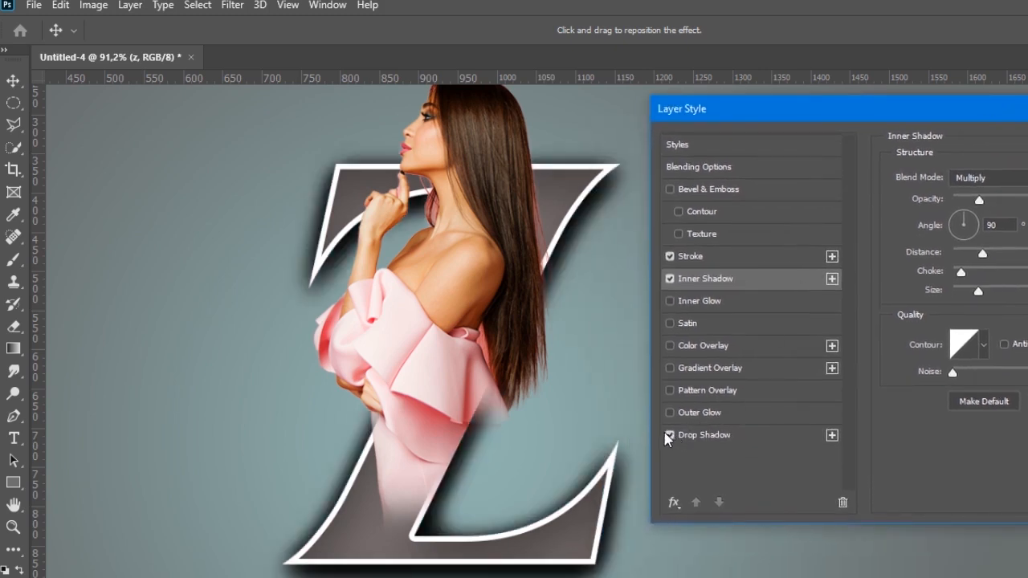
click(729, 436)
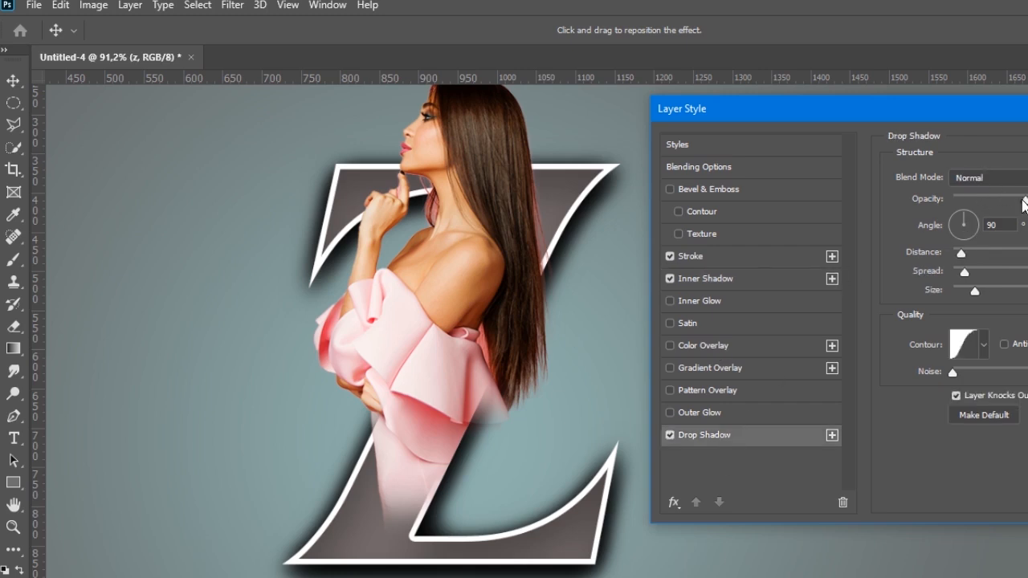
mouse_move(1024, 205)
mouse_down()
mouse_move(1010, 205)
mouse_move(1020, 206)
mouse_up()
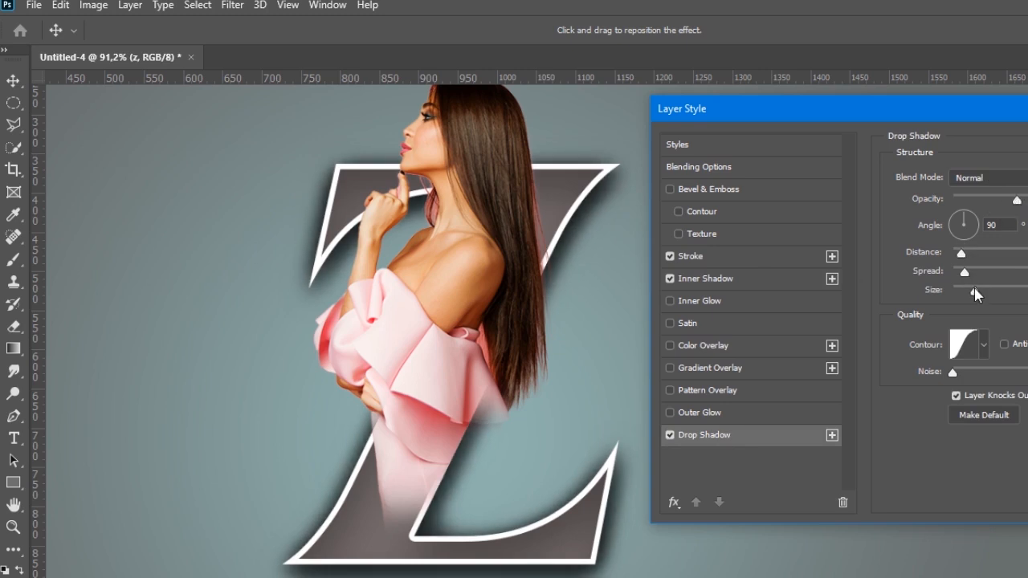
drag(977, 296, 970, 298)
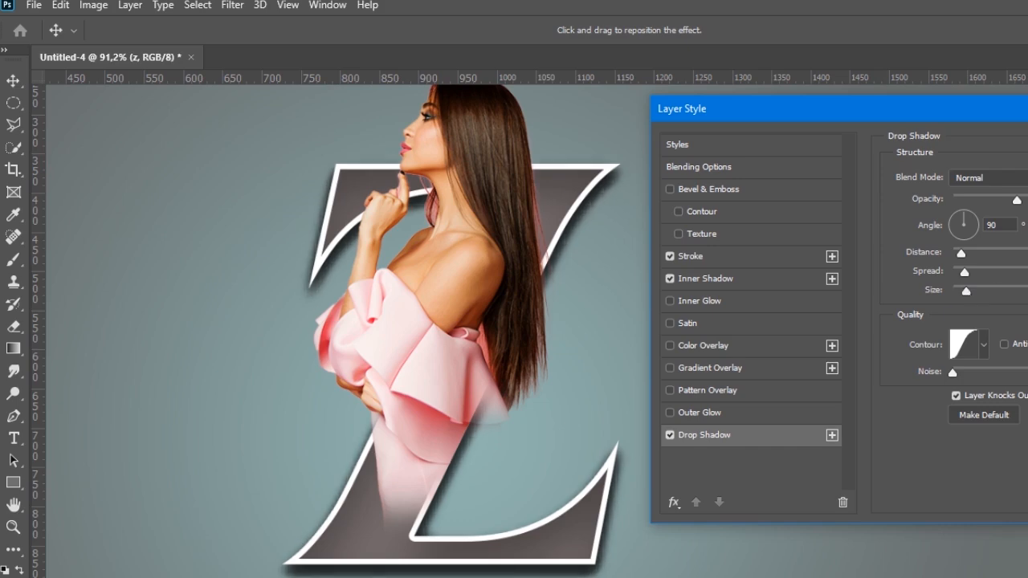
drag(1027, 107, 945, 121)
key(Return)
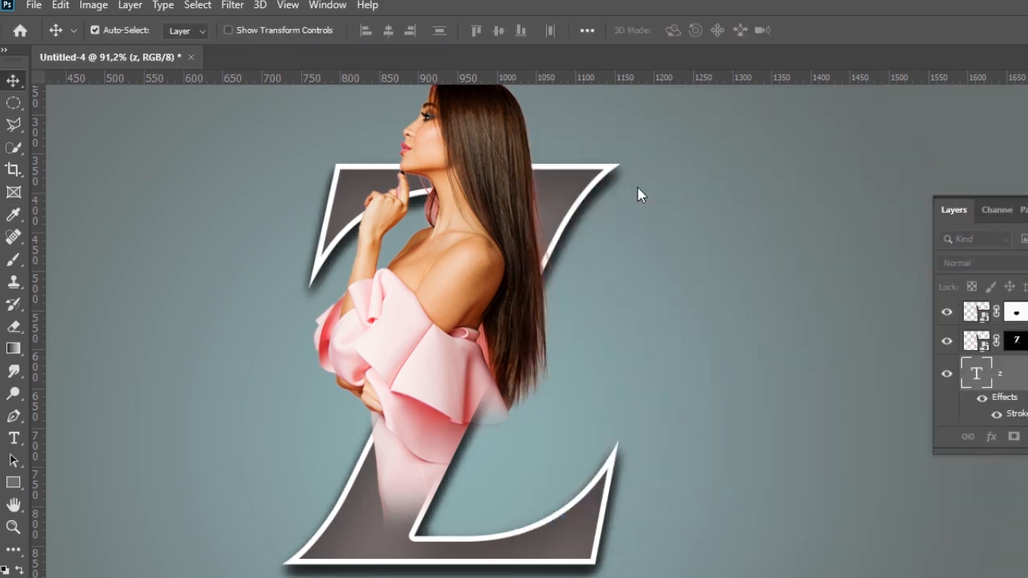
- Inspect the styled Z and the portrait's edges at several zoom levels
scroll(645, 281, up, 2)
scroll(644, 267, down, 1)
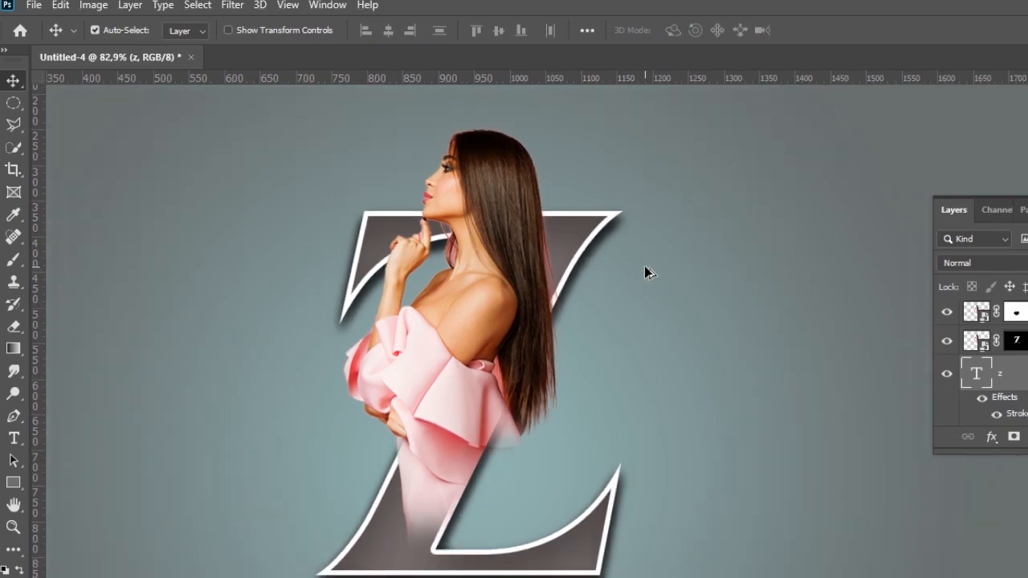
scroll(647, 268, up, 2)
scroll(654, 266, down, 2)
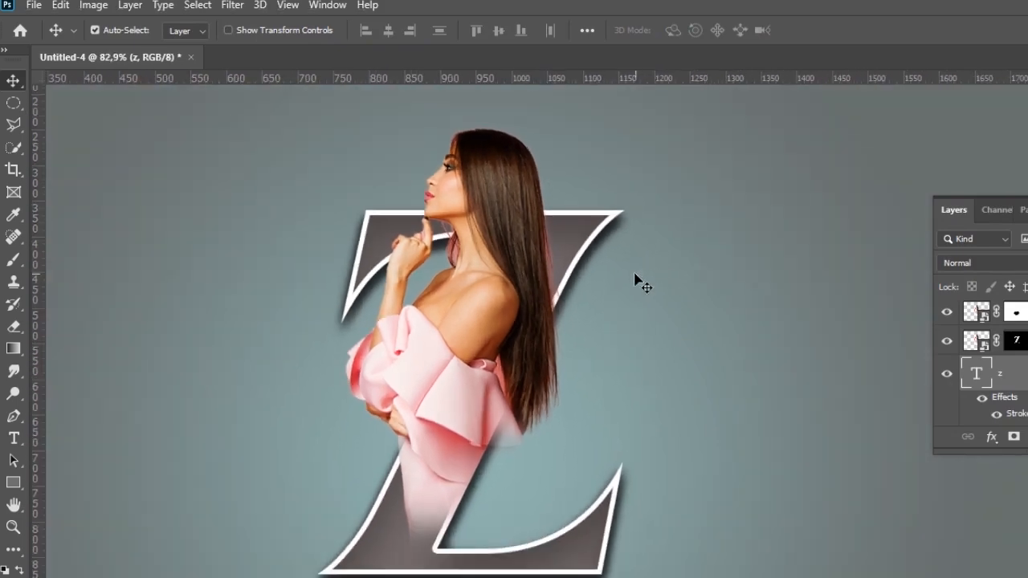
scroll(502, 464, up, 3)
scroll(647, 372, down, 5)
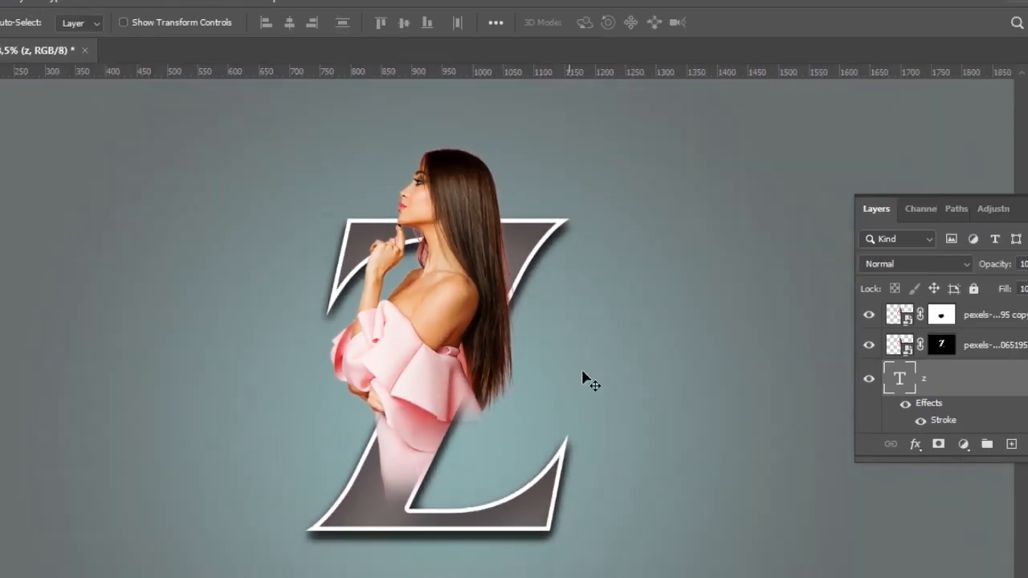
scroll(680, 434, up, 1)
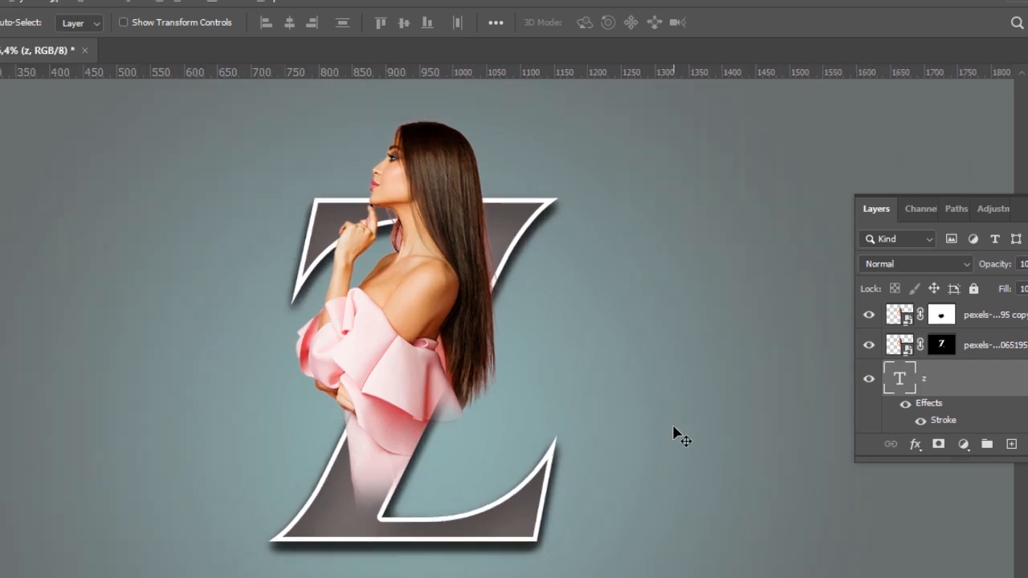
scroll(558, 350, up, 1)
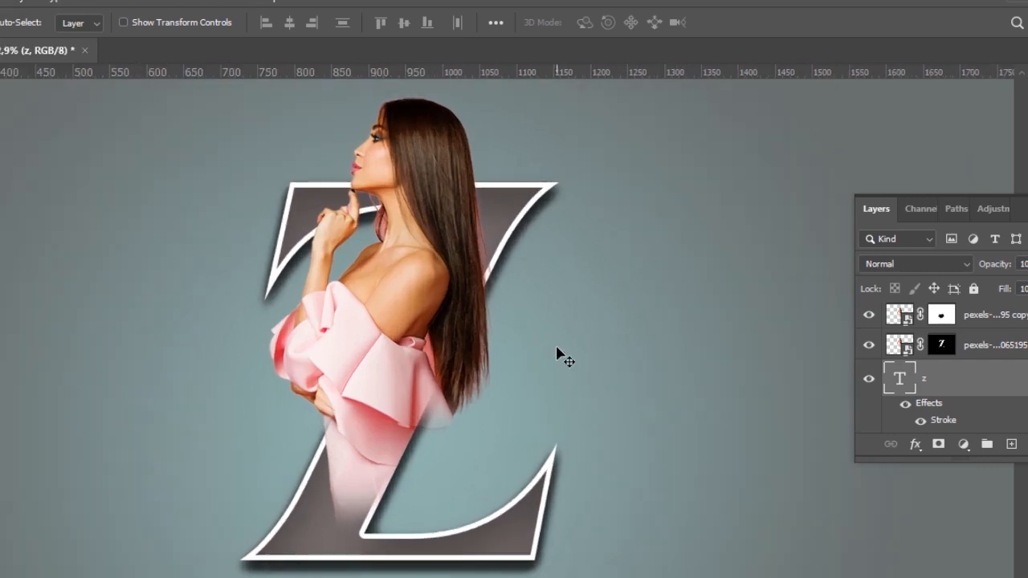
scroll(558, 353, up, 2)
scroll(560, 354, up, 2)
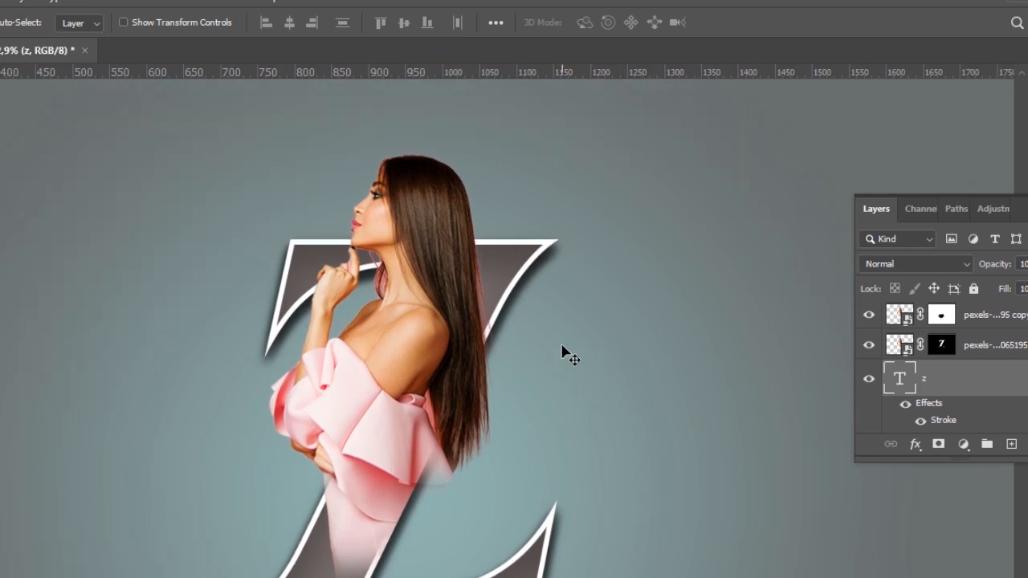
scroll(565, 352, up, 1)
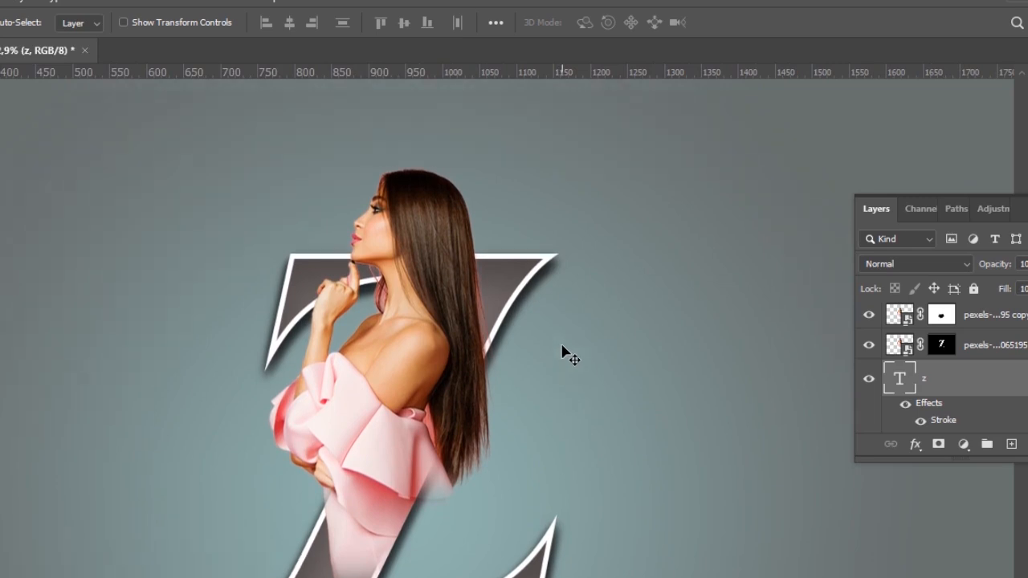
- Mask out the leftover dress fringe beside the hair on the upper photo copy with a 56 px brush at 0% hardness
click(409, 473)
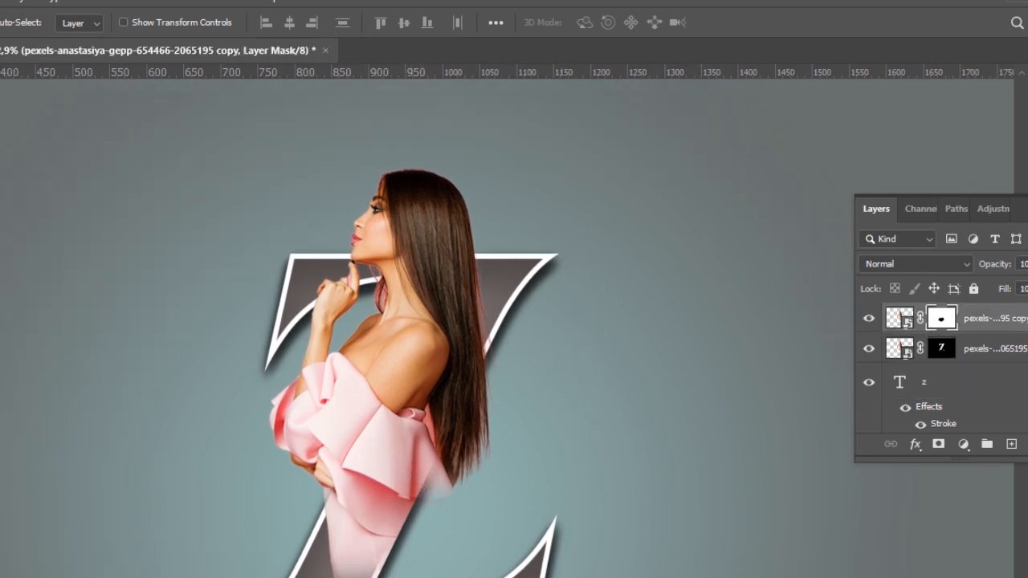
key(b)
scroll(439, 516, up, 2)
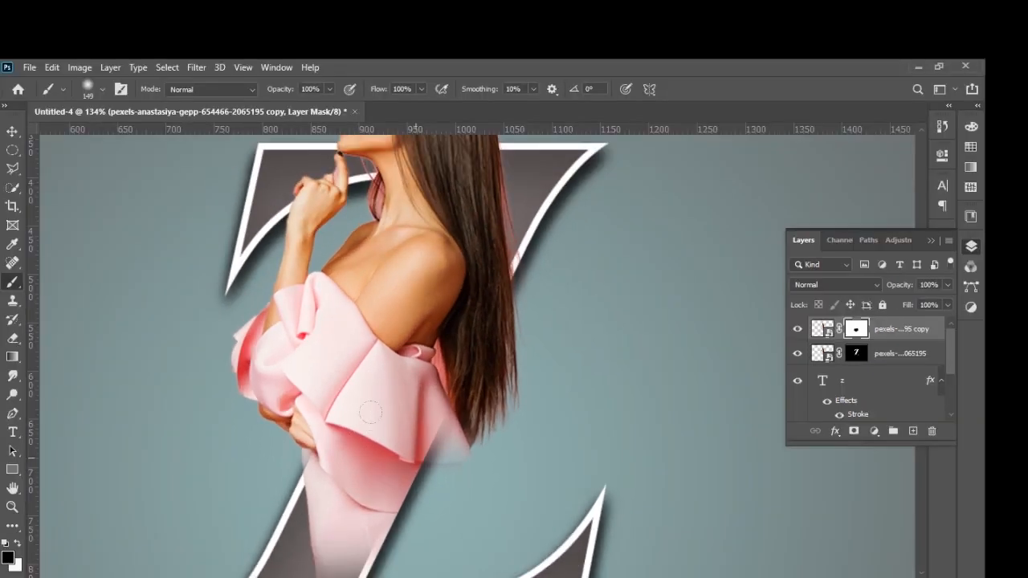
right_click(419, 402)
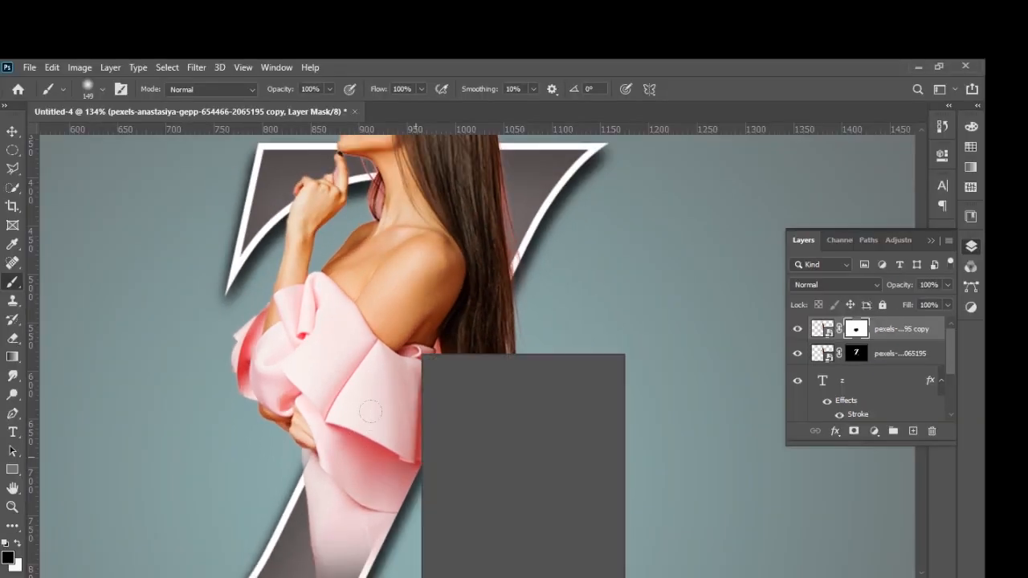
drag(549, 389, 518, 390)
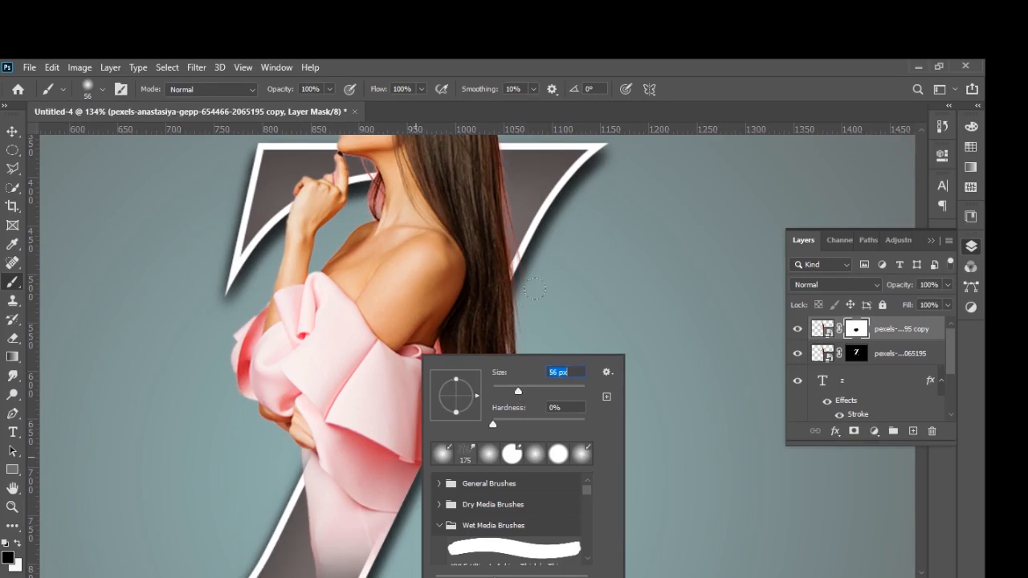
click(597, 306)
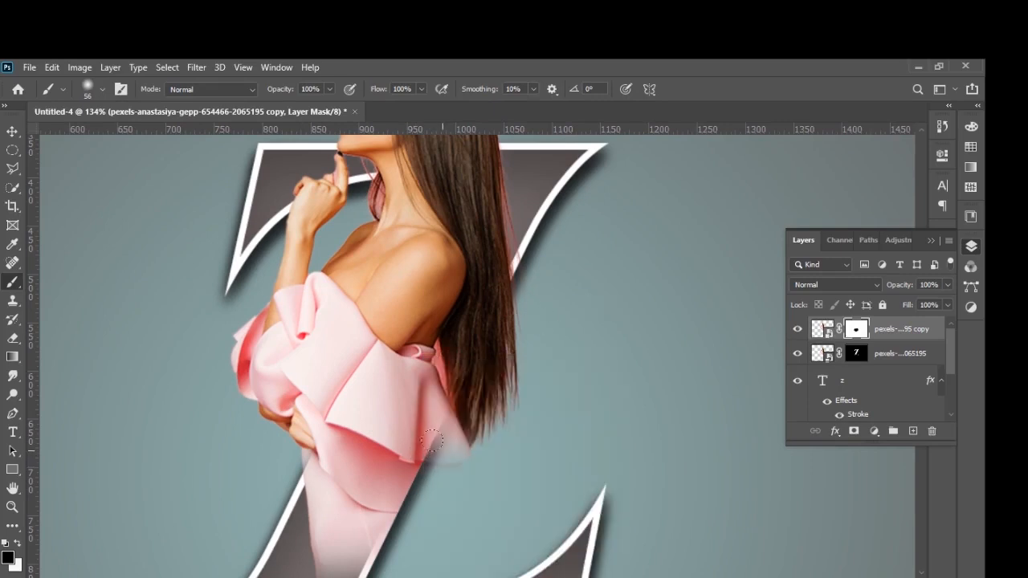
drag(445, 440, 441, 451)
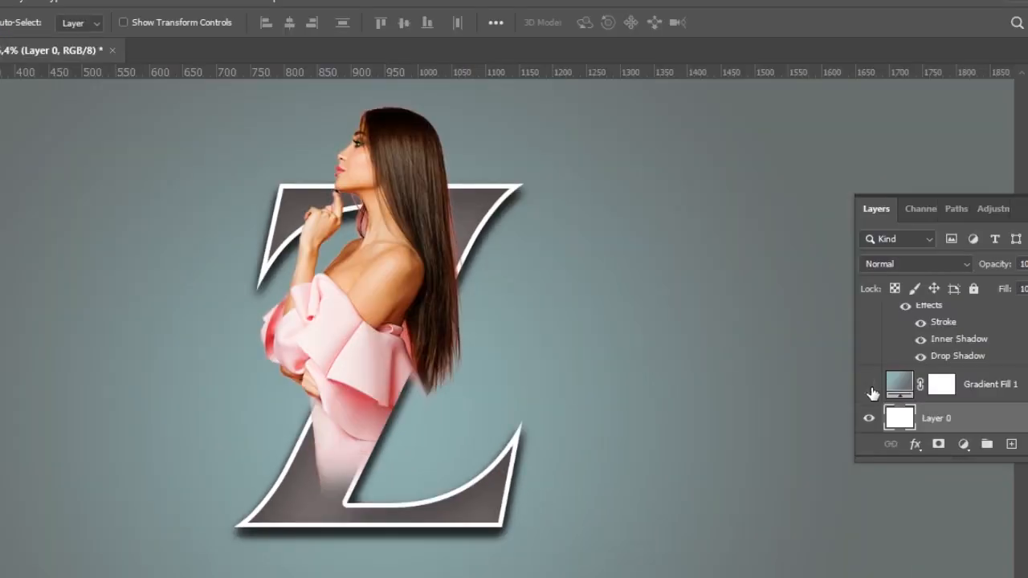
- Hide the gradient fill and the white base layer, then stamp the visible artwork onto a new layer above the others
click(868, 384)
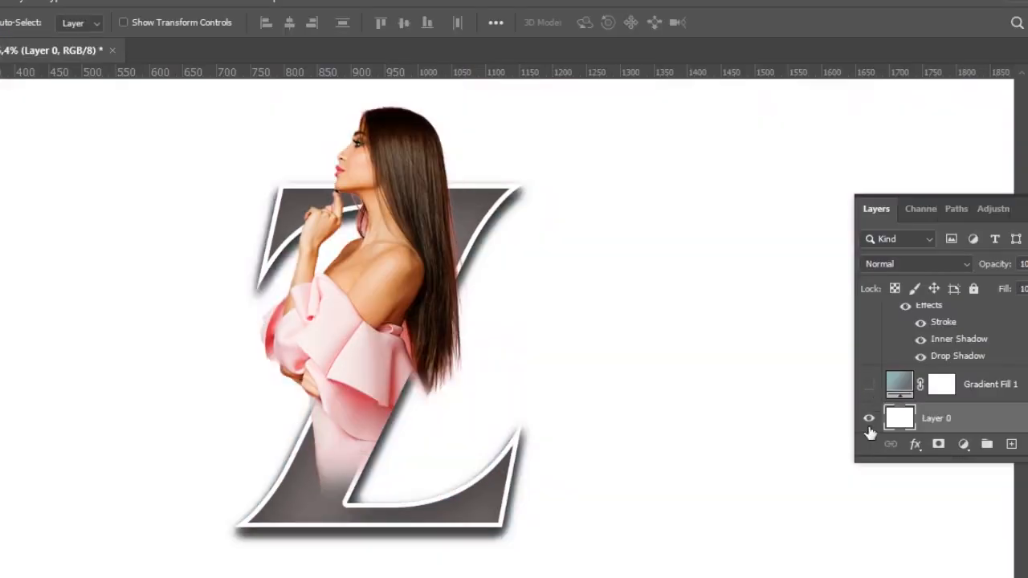
click(869, 418)
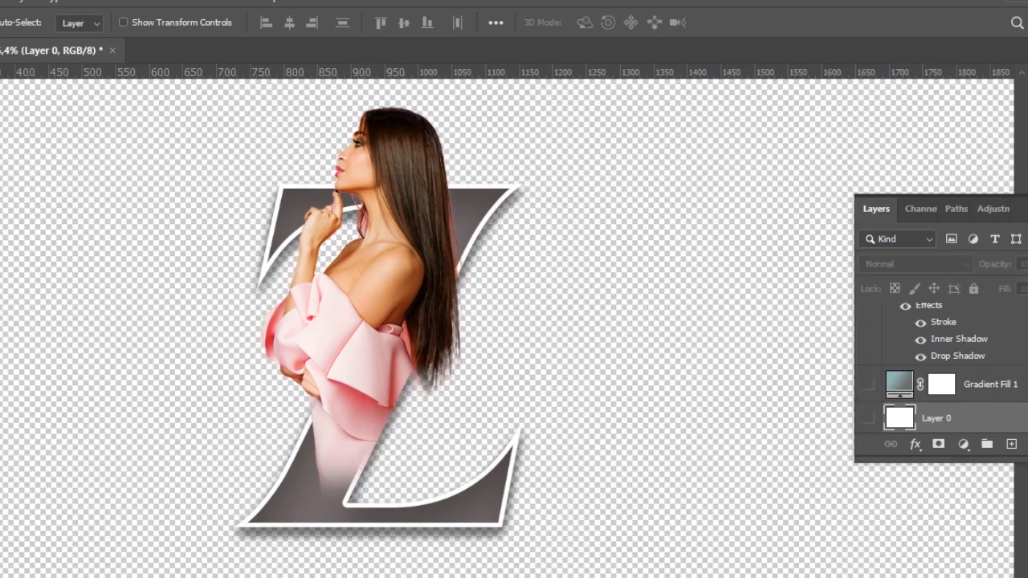
scroll(939, 361, up, 3)
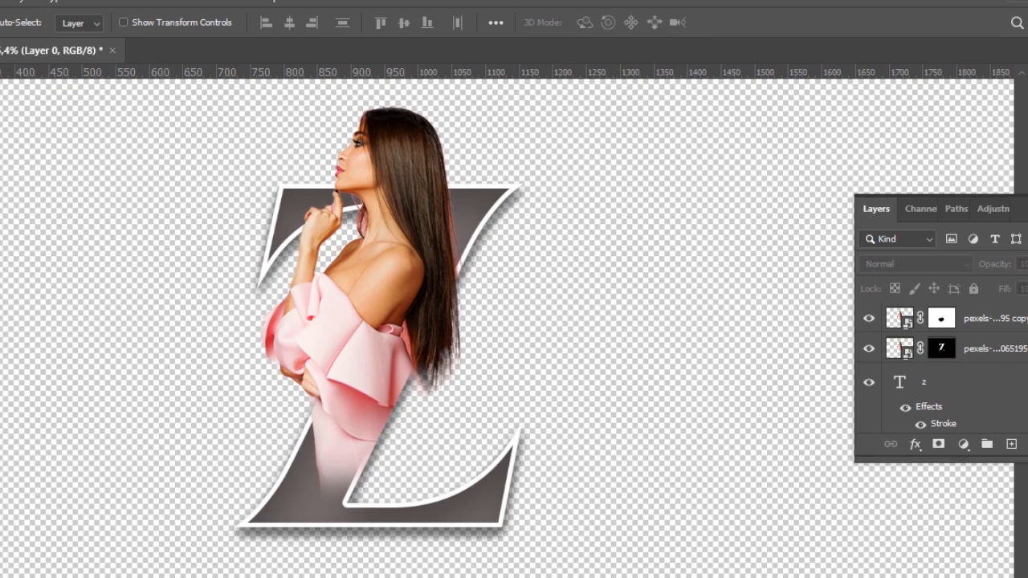
drag(943, 357, 954, 366)
click(1017, 321)
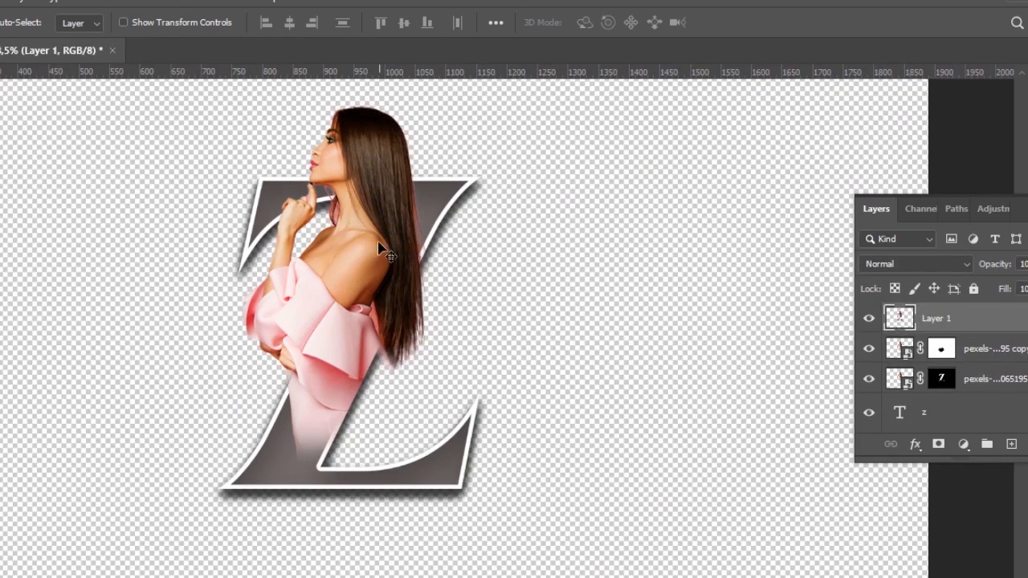
- Flip the merged artwork copy vertically, place it about 634 px lower, directly beneath the Z, and apply the transform
scroll(387, 254, down, 2)
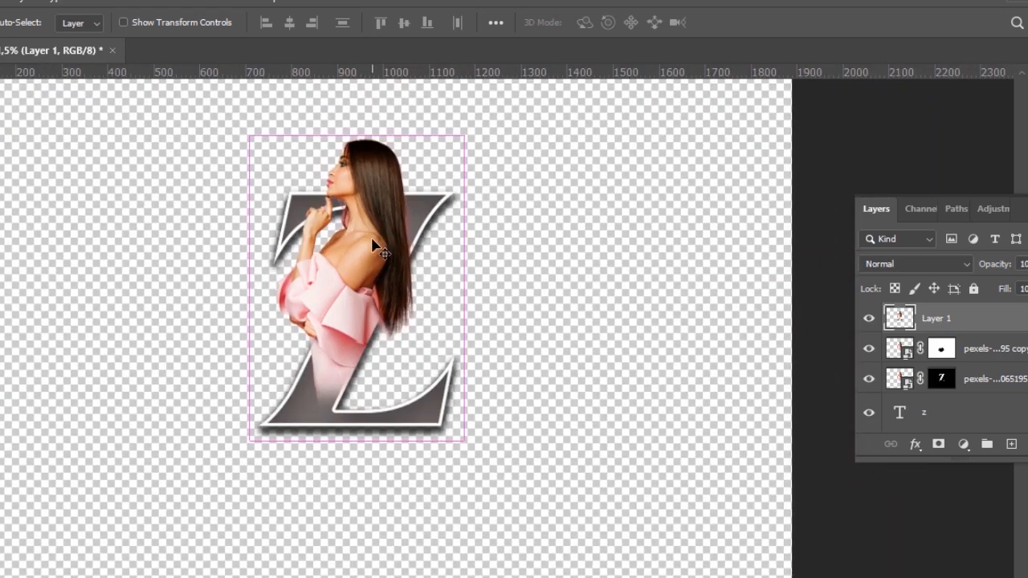
key(ctrl+t)
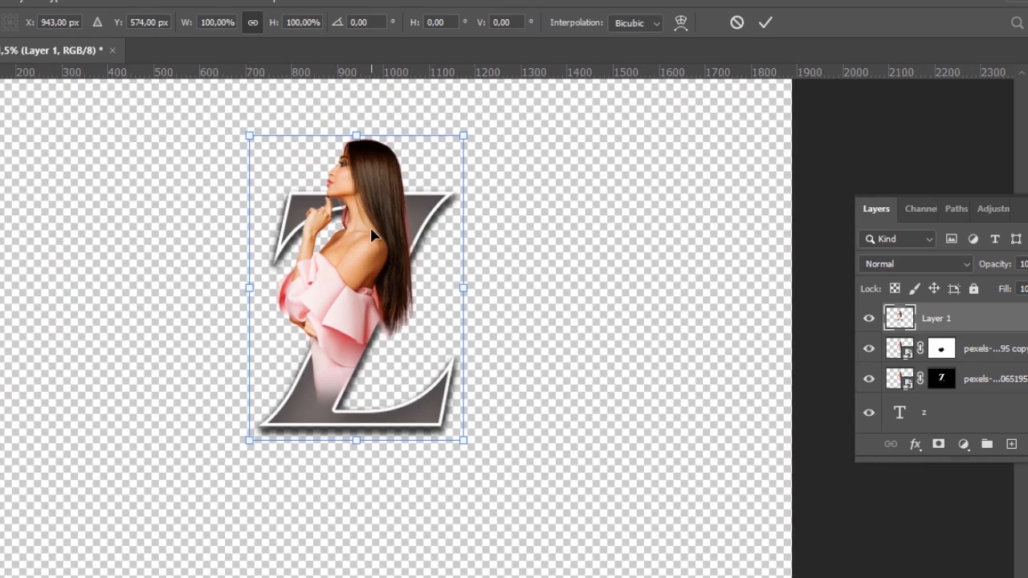
right_click(372, 234)
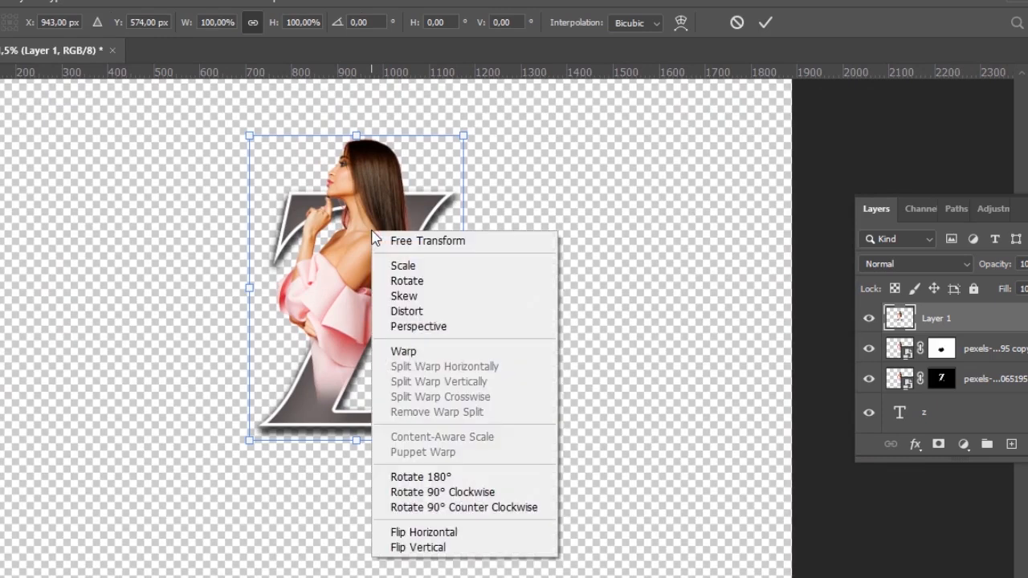
click(432, 549)
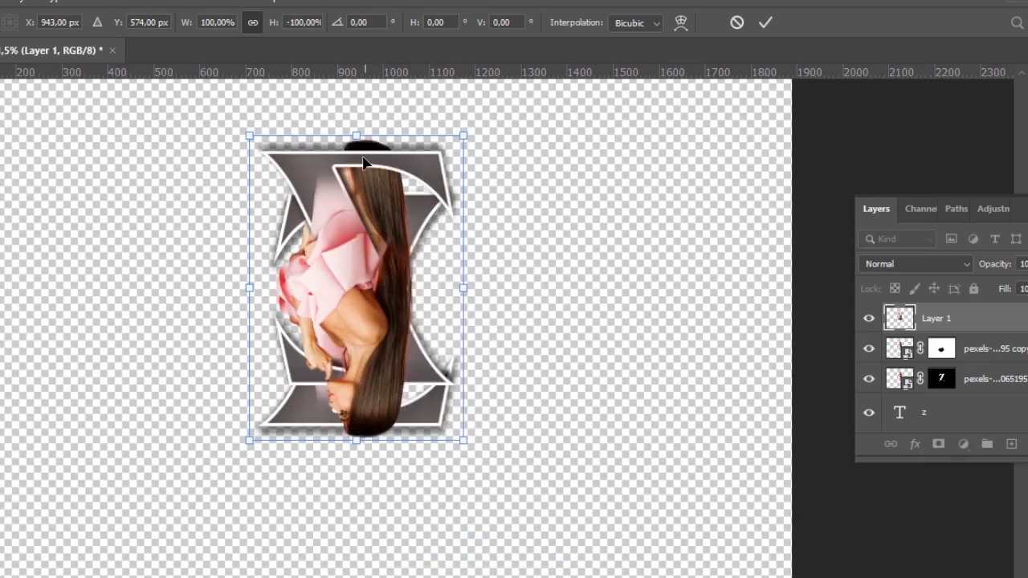
drag(387, 238, 391, 456)
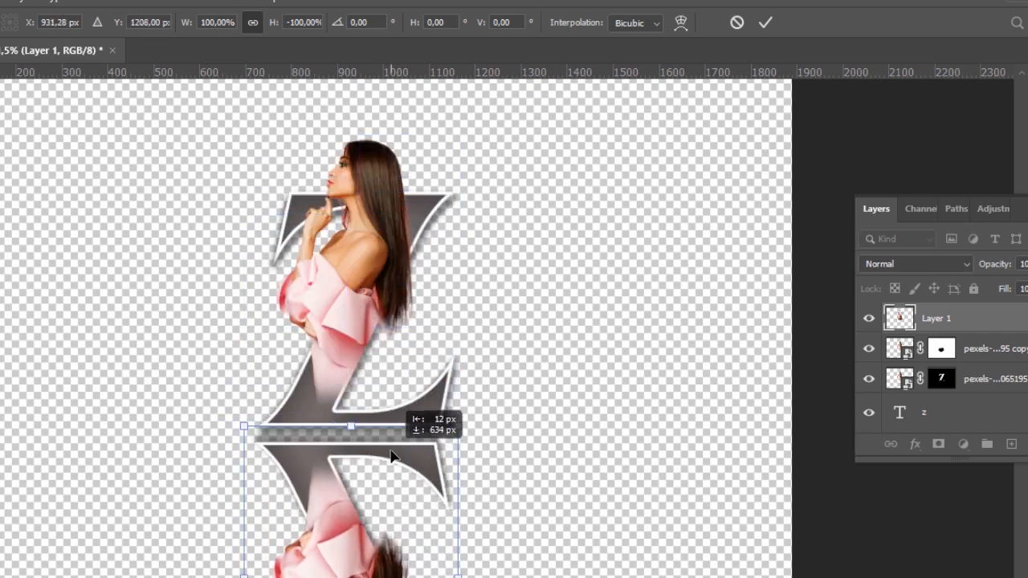
key(ctrl+minus)
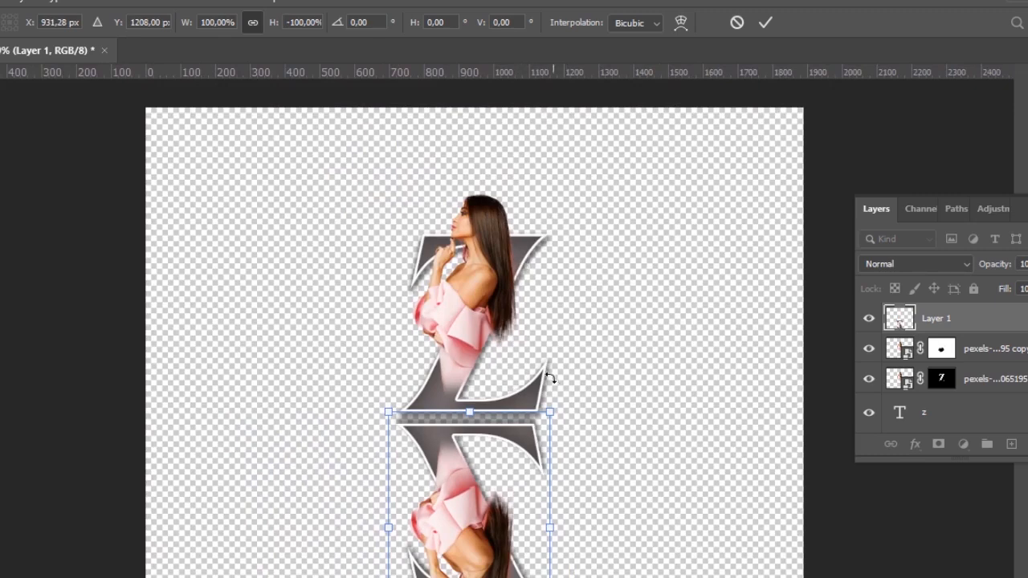
key(ctrl+plus)
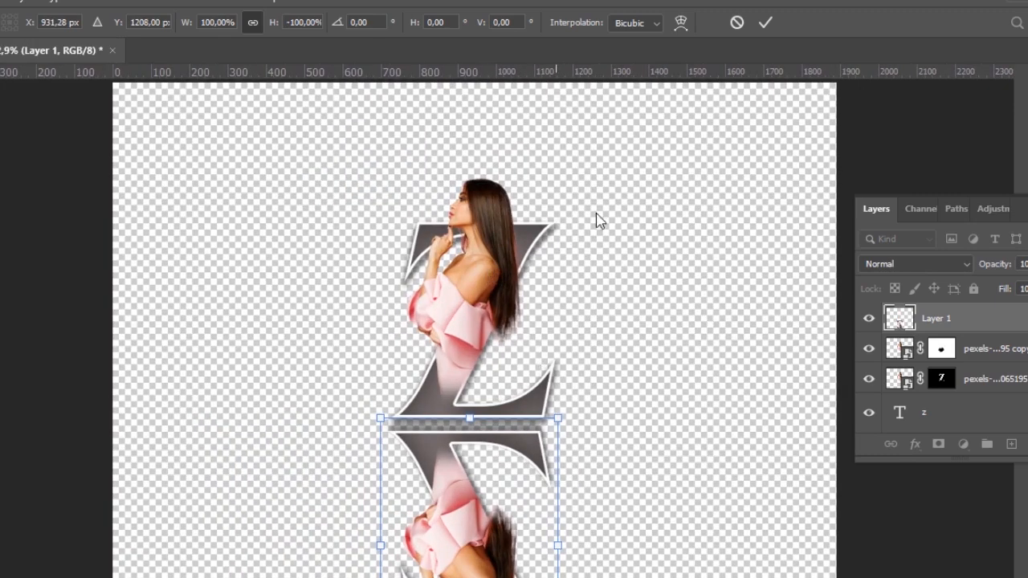
key(Return)
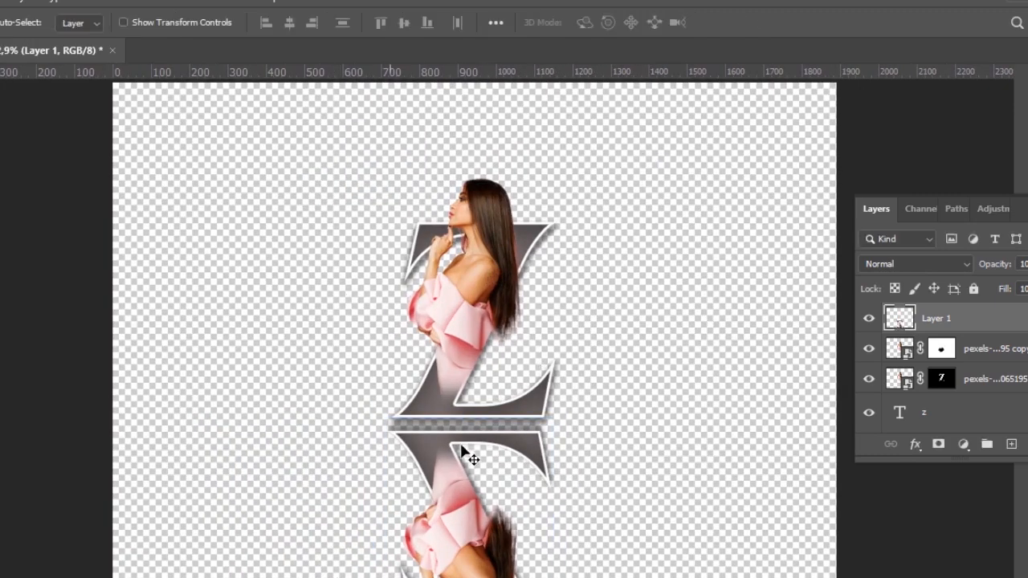
mouse_move(462, 452)
mouse_down()
mouse_move(460, 402)
mouse_move(459, 440)
mouse_up()
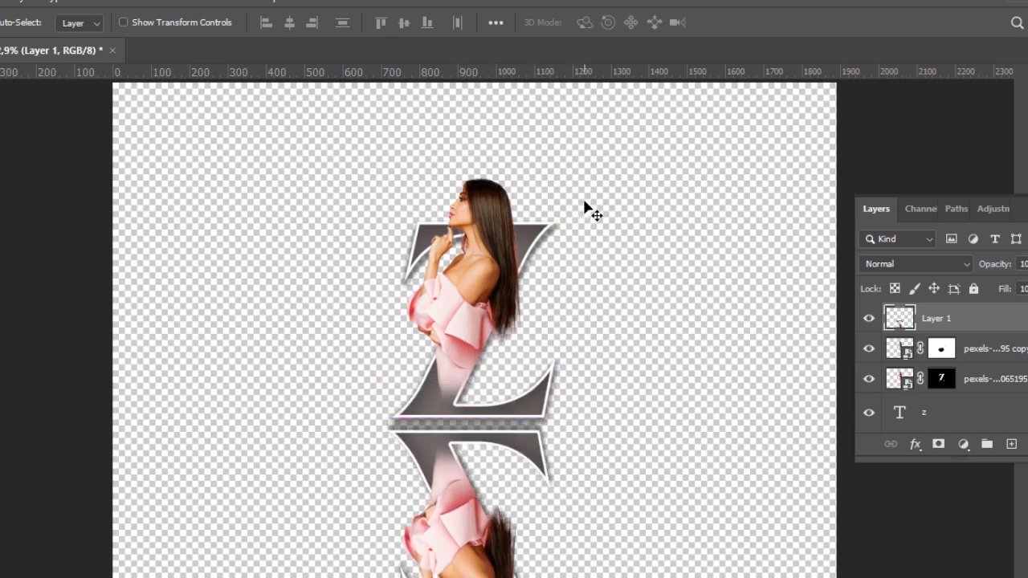
- Move the original Z and portrait layers up together, and bring the flipped copy up close beneath the Z's base
drag(584, 207, 381, 376)
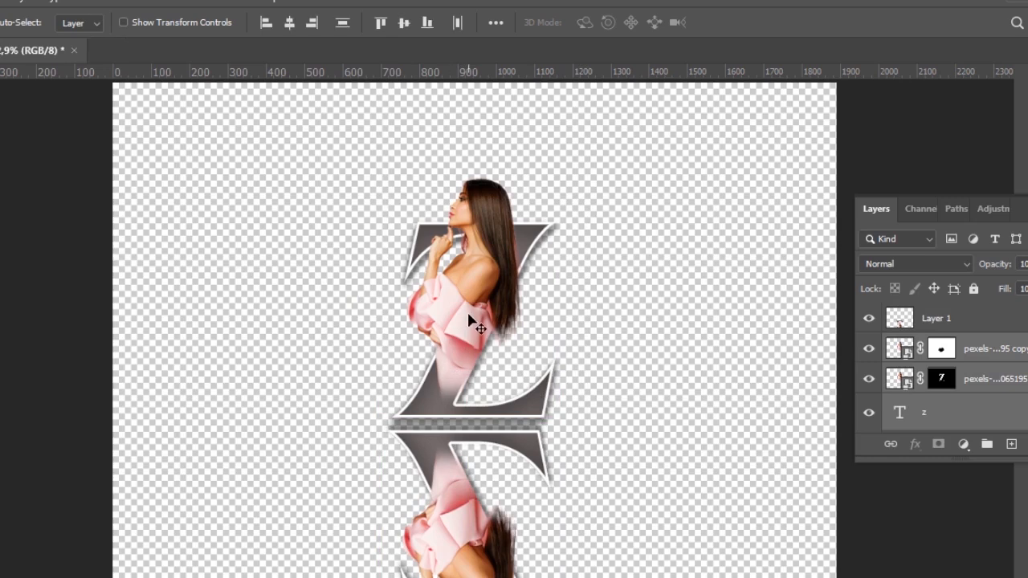
drag(468, 319, 473, 271)
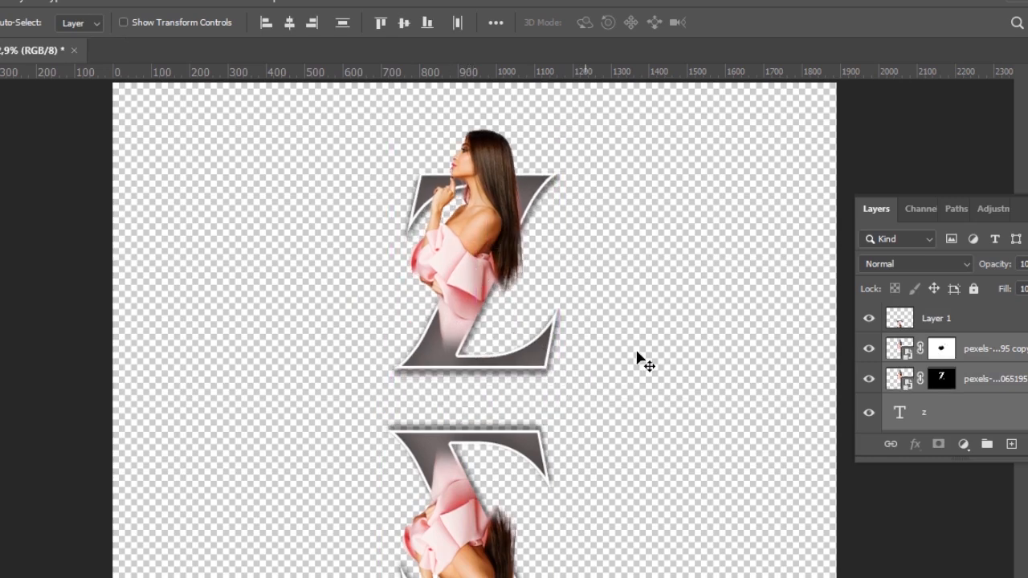
click(637, 355)
drag(485, 418, 487, 400)
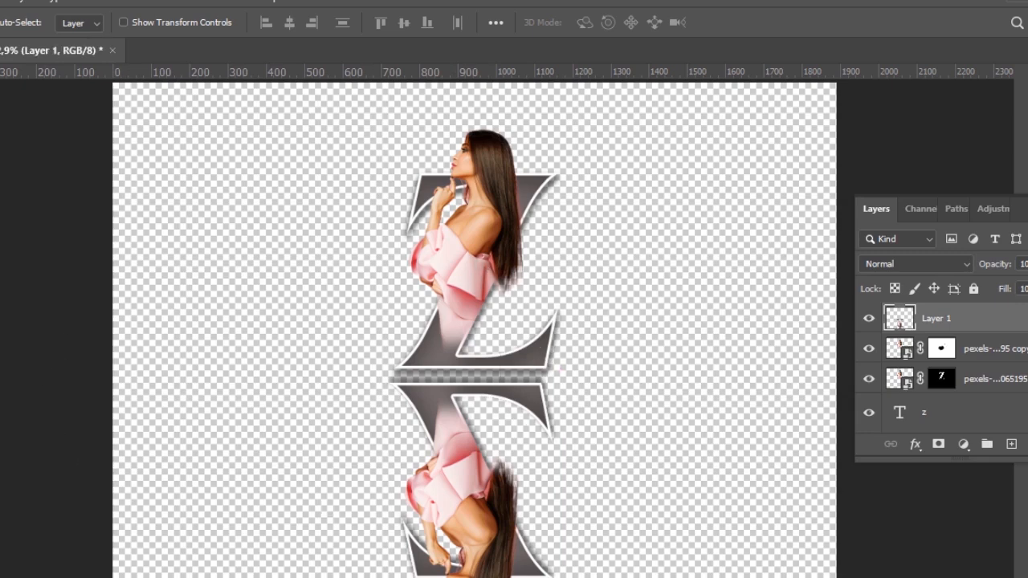
- Make the gradient fill and the white base layer visible again
scroll(976, 424, down, 5)
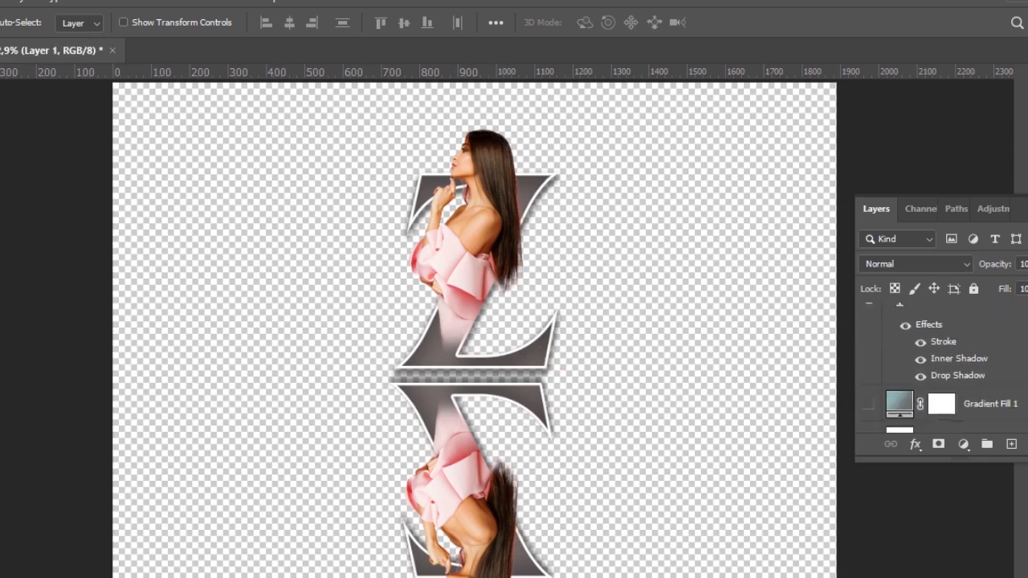
click(869, 386)
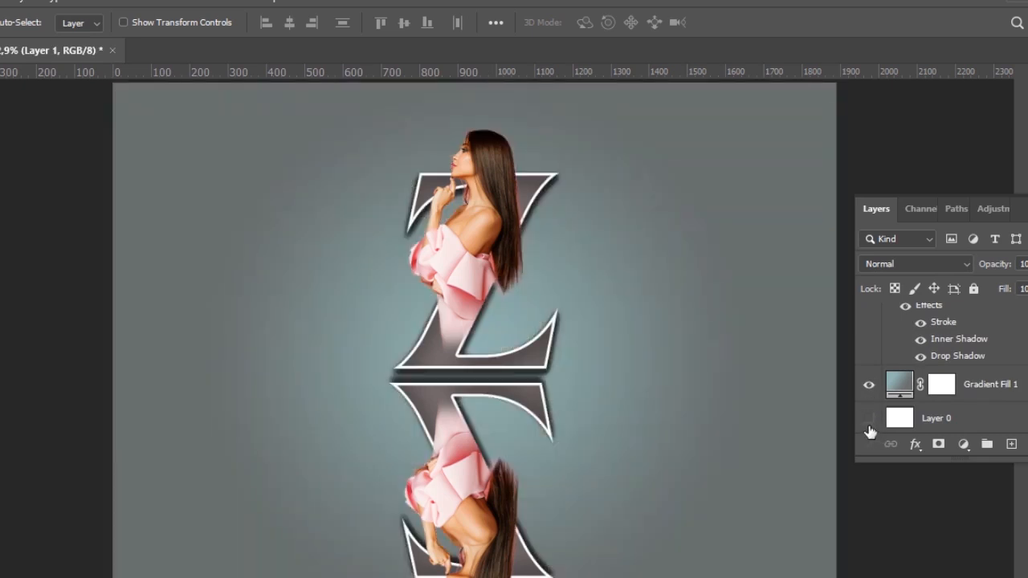
click(868, 418)
- Add a layer mask to the flipped copy and fade out its lower part with a linear gradient at 100% opacity
scroll(650, 503, up, 1)
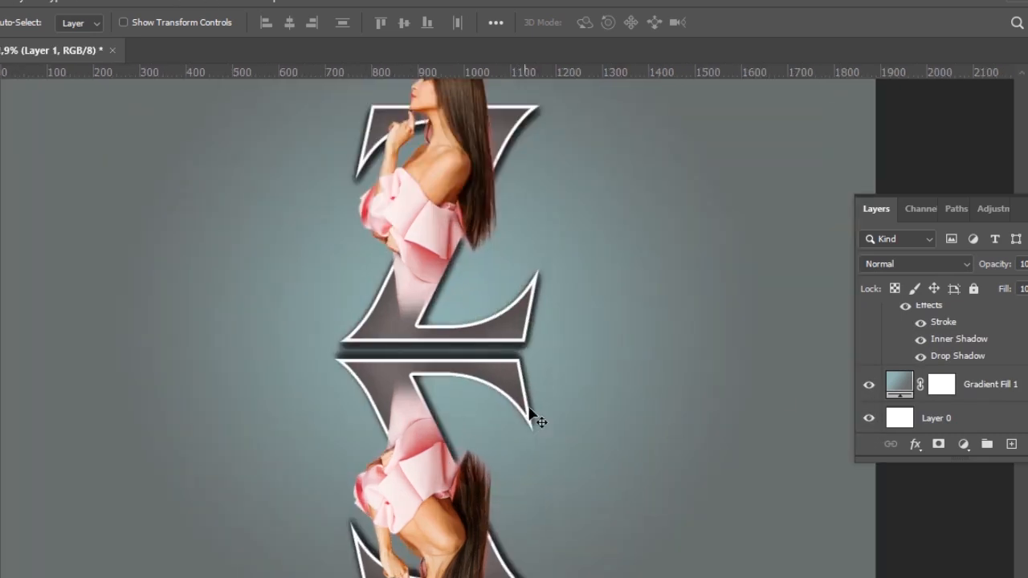
scroll(534, 436, up, 2)
scroll(466, 348, down, 1)
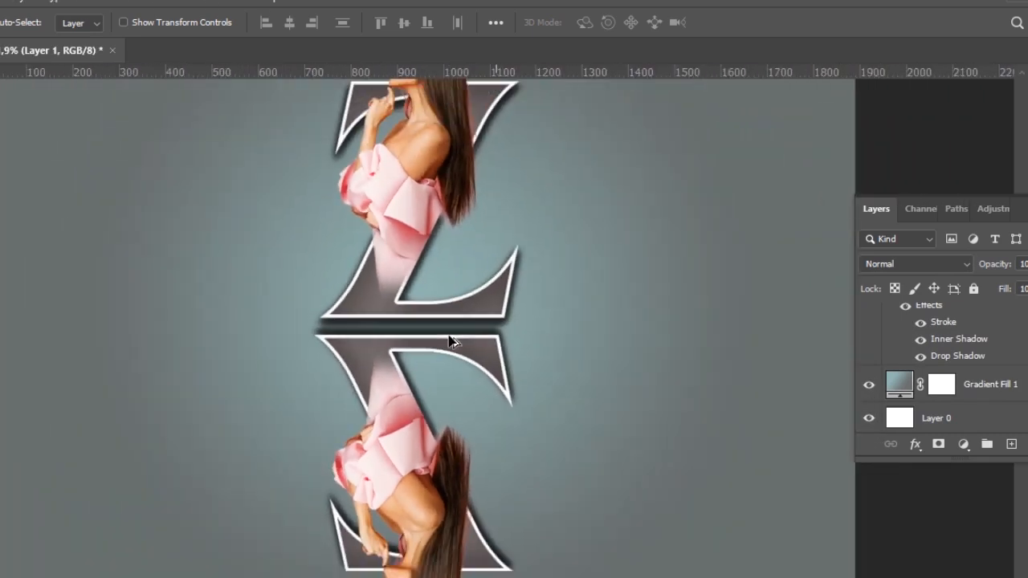
scroll(939, 369, up, 4)
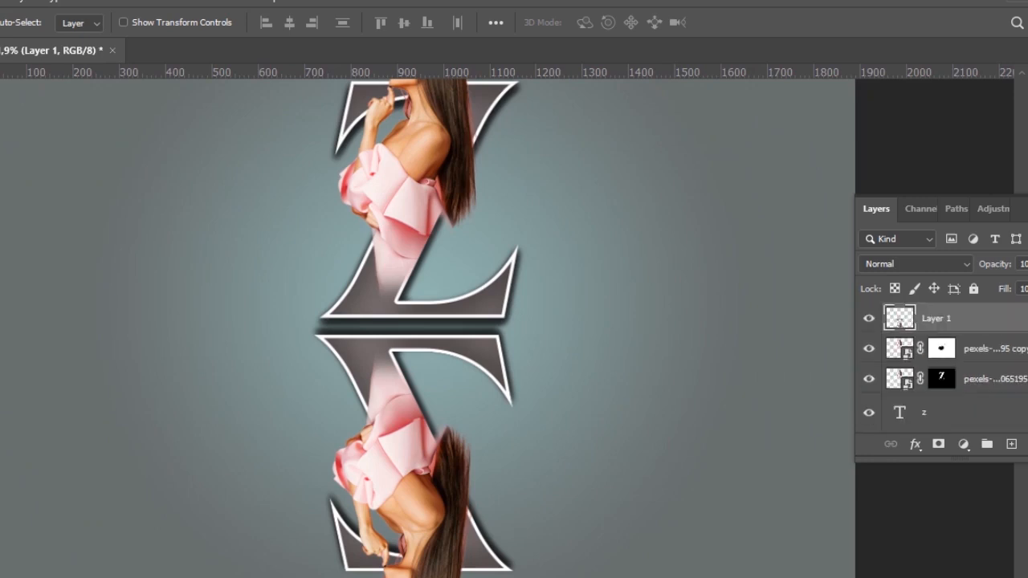
click(938, 445)
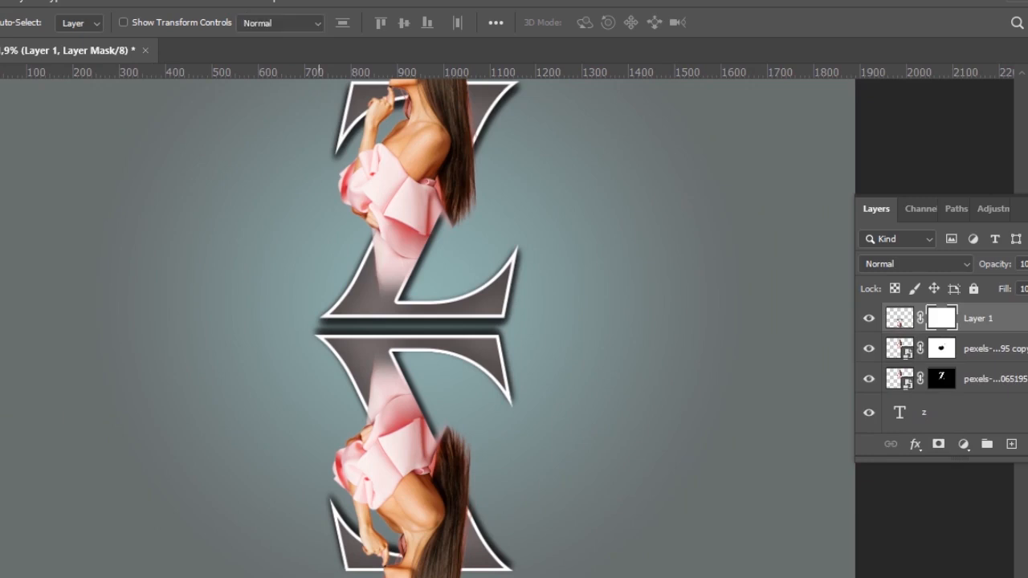
key(g)
drag(449, 526, 379, 337)
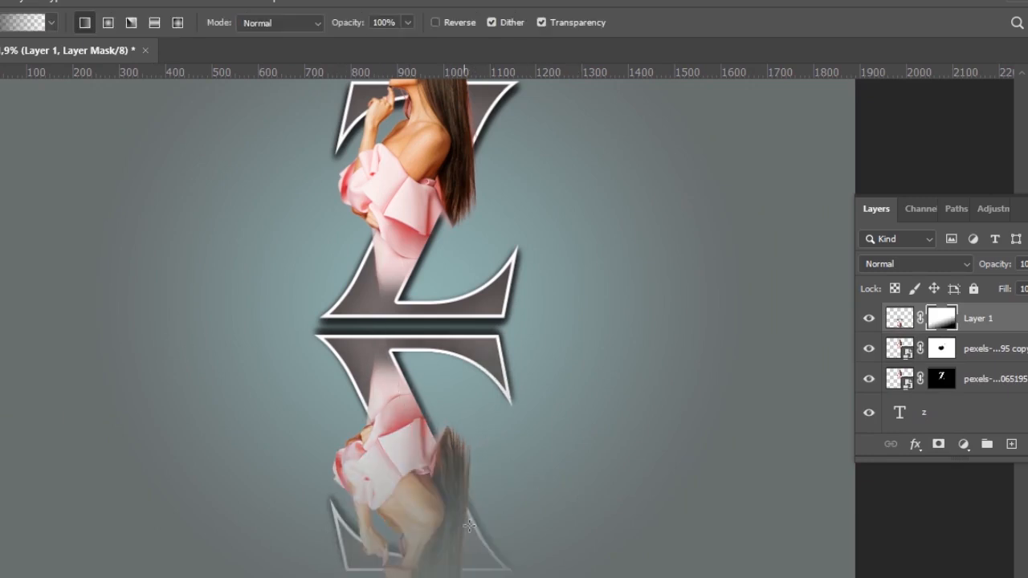
drag(482, 576, 348, 272)
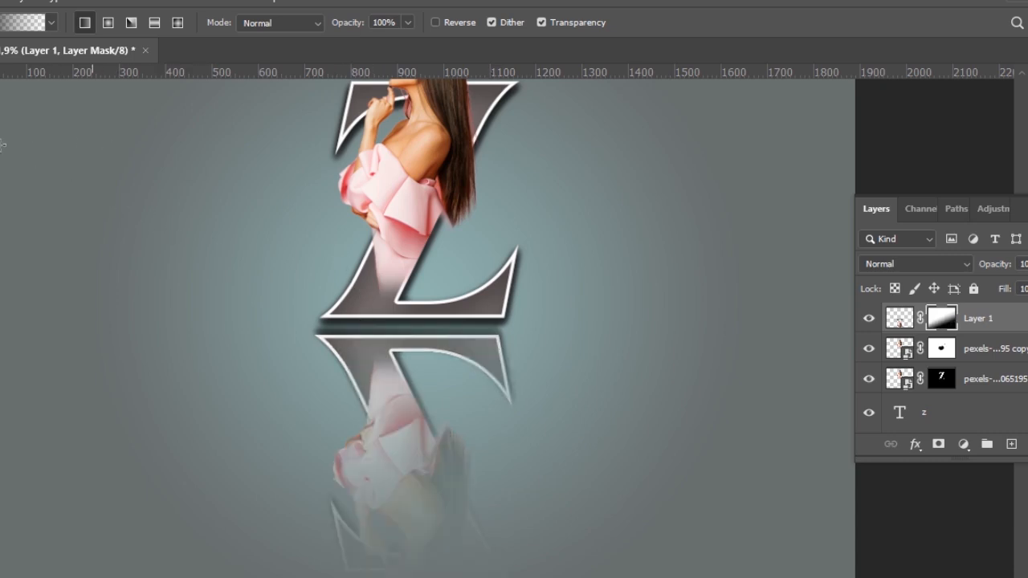
- Distort the reflection by moving its two lower corners inward to the right and up, and apply the transform
key(v)
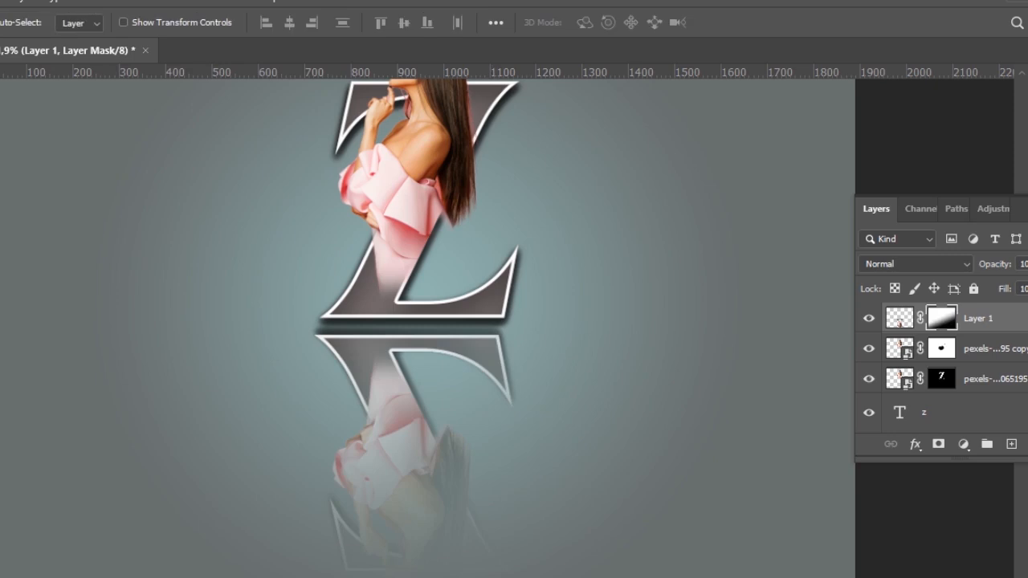
right_click(379, 356)
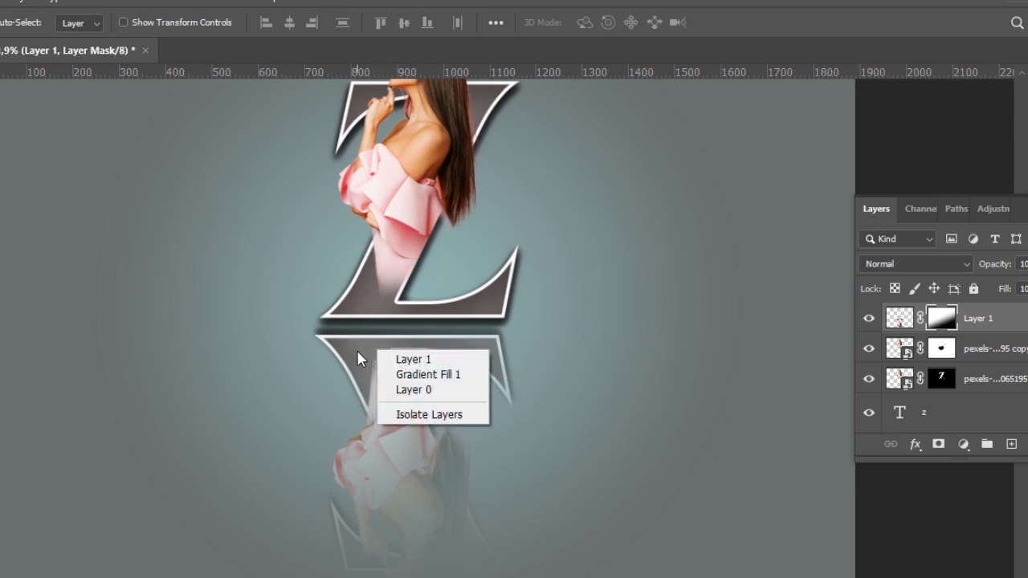
key(Escape)
key(ctrl+t)
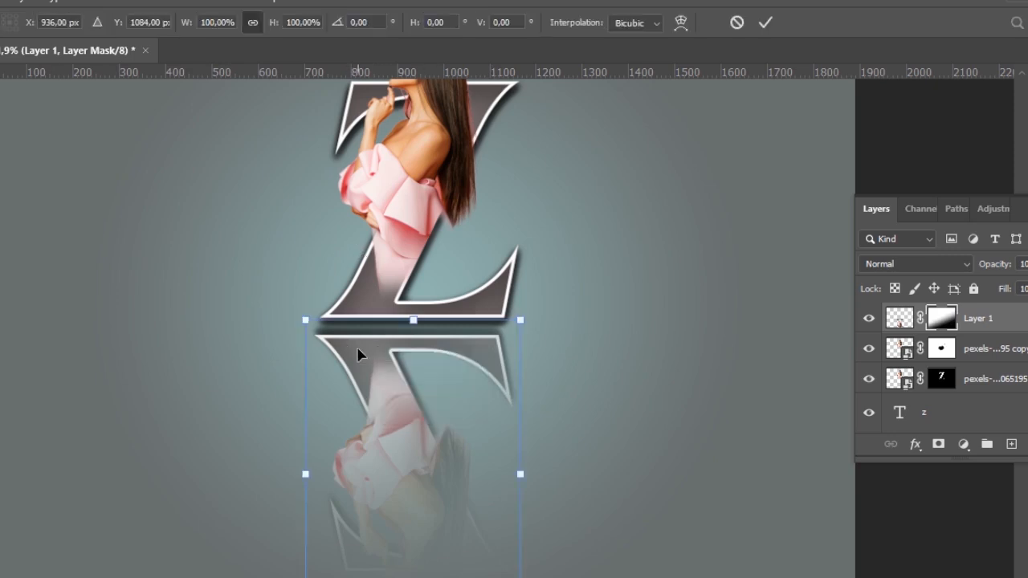
right_click(393, 361)
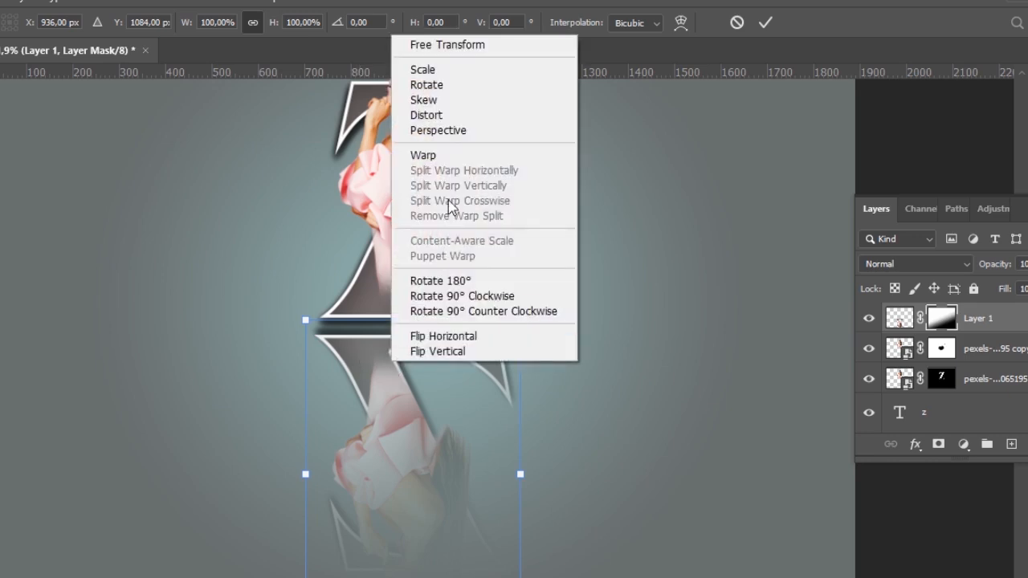
click(427, 115)
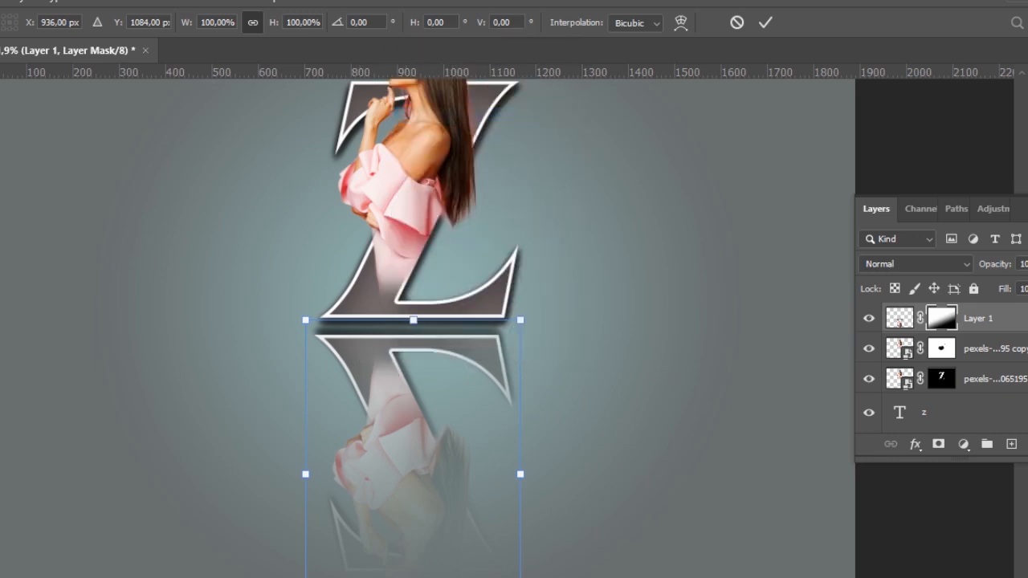
drag(522, 577, 579, 556)
drag(305, 577, 339, 553)
click(765, 24)
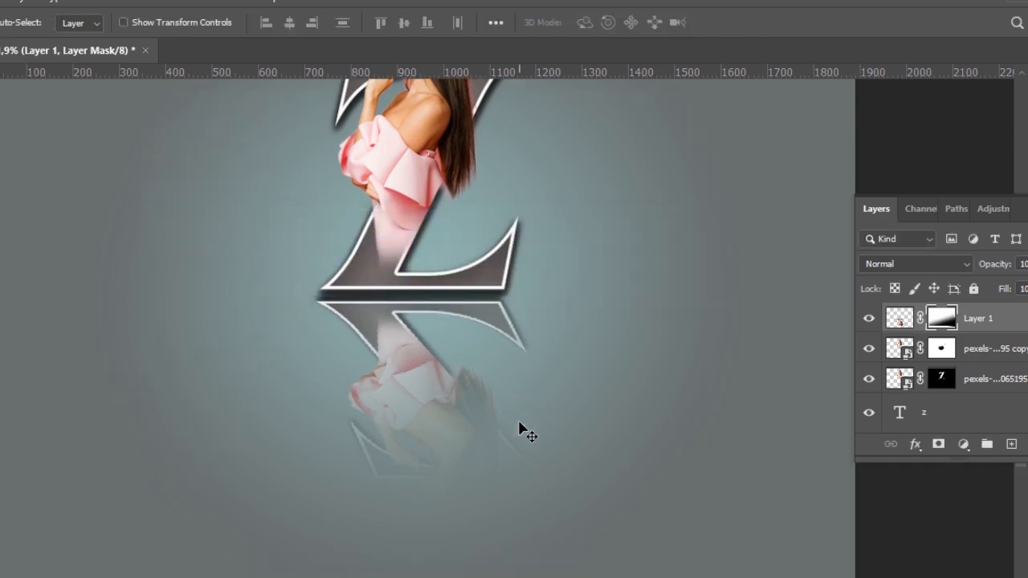
- Fade the reflection more strongly with a longer diagonal linear gradient on its layer mask
scroll(547, 419, up, 2)
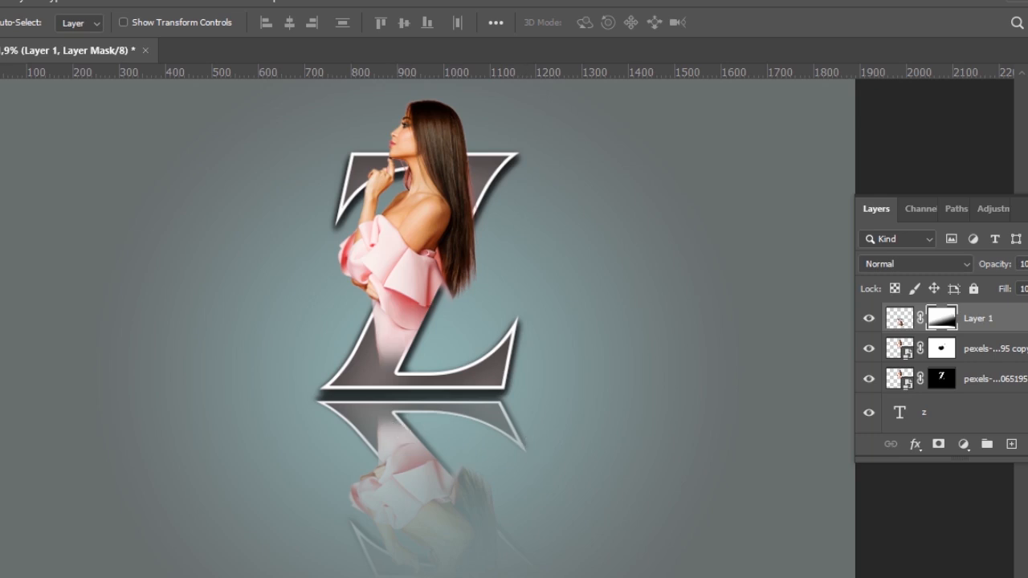
key(g)
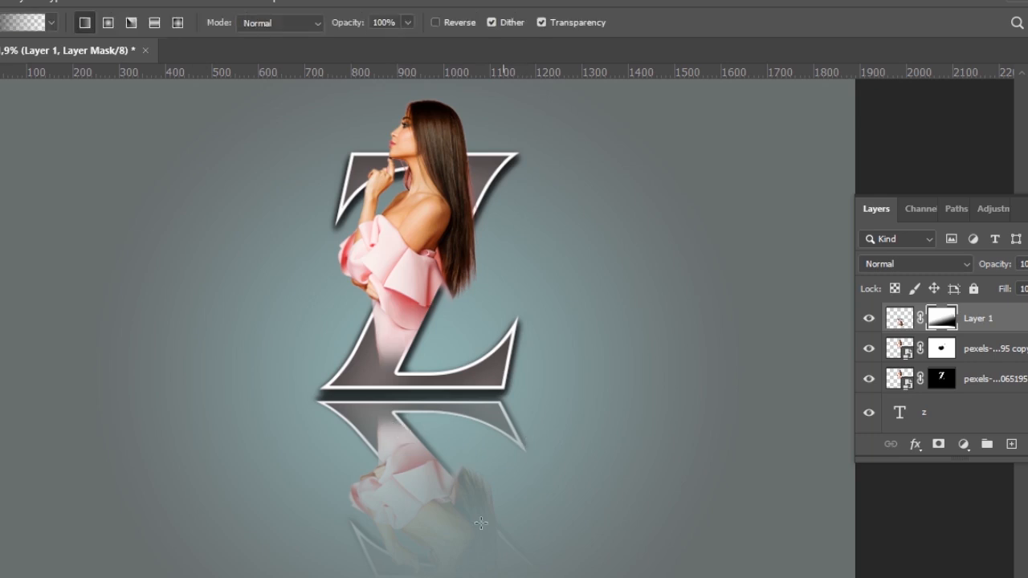
drag(481, 523, 289, 157)
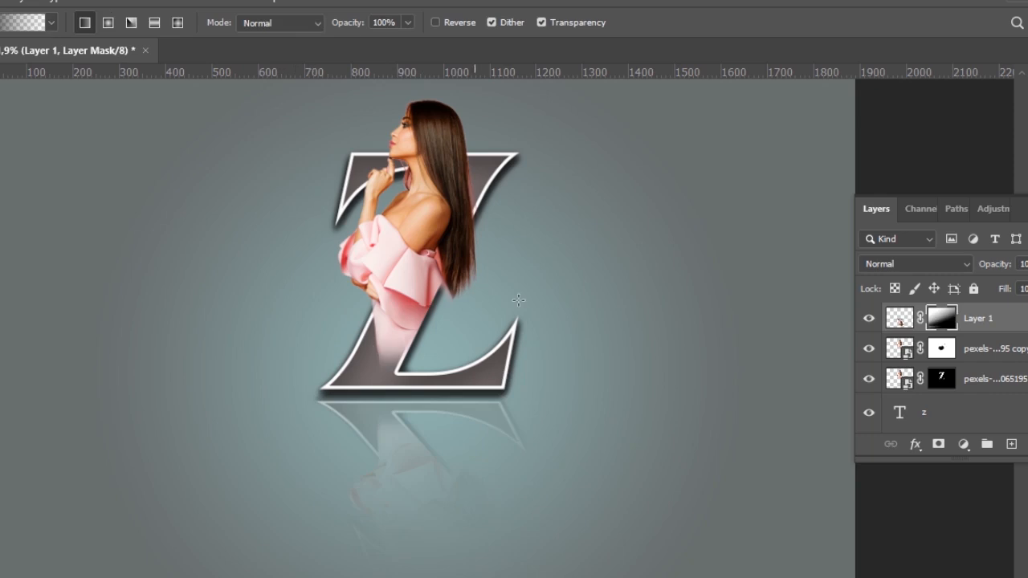
key(v)
- Nudge the faded reflection slightly to align it with the Z's base, and review the composition at different zoom levels
click(594, 239)
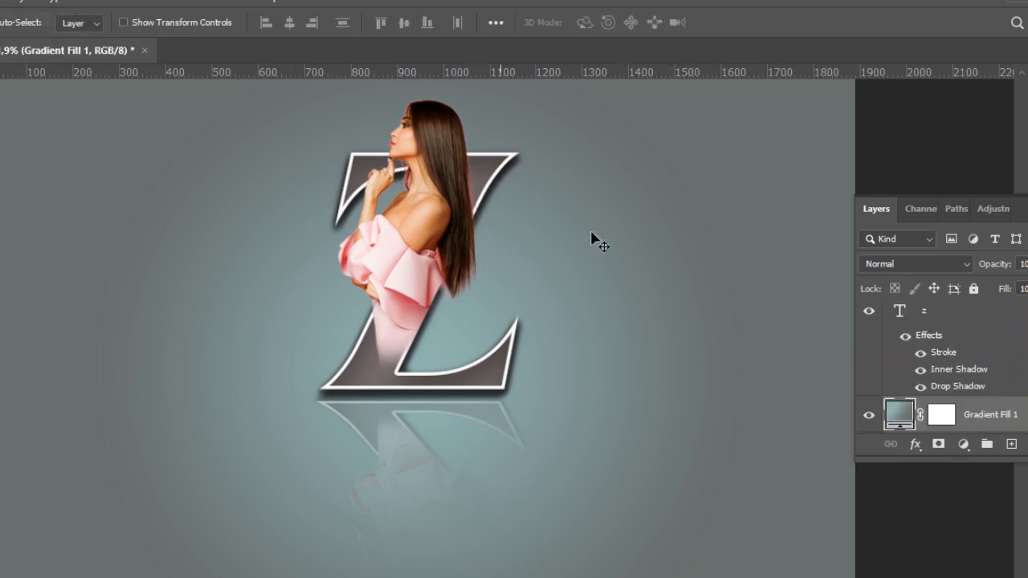
scroll(471, 448, up, 2)
drag(476, 409, 488, 416)
scroll(449, 463, down, 2)
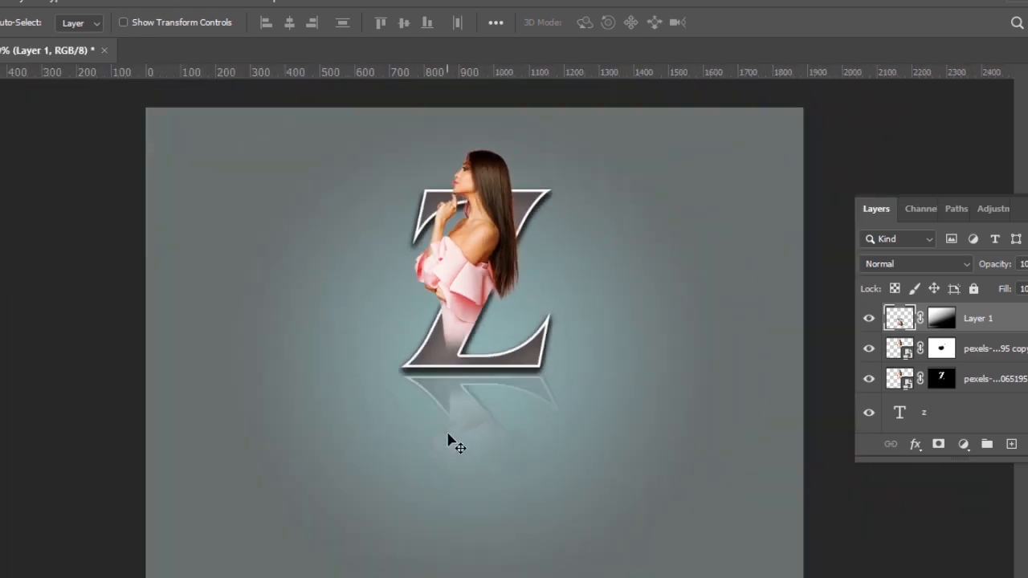
scroll(657, 187, up, 2)
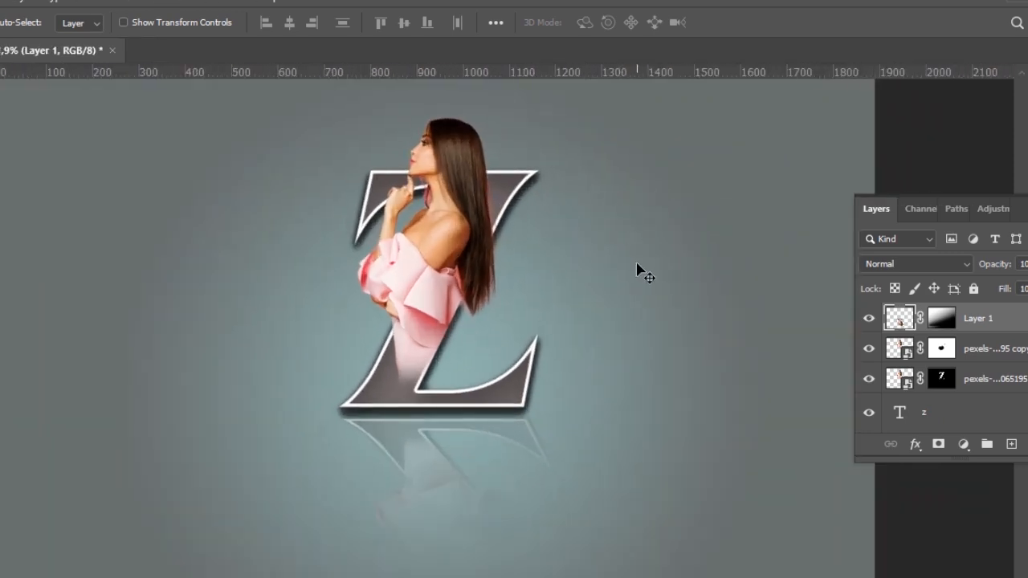
scroll(644, 273, up, 1)
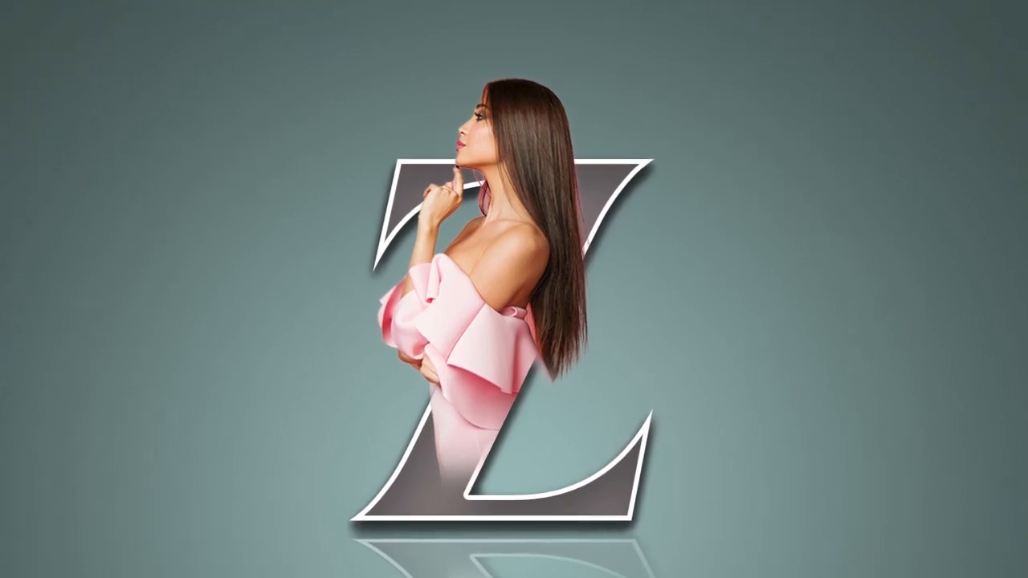